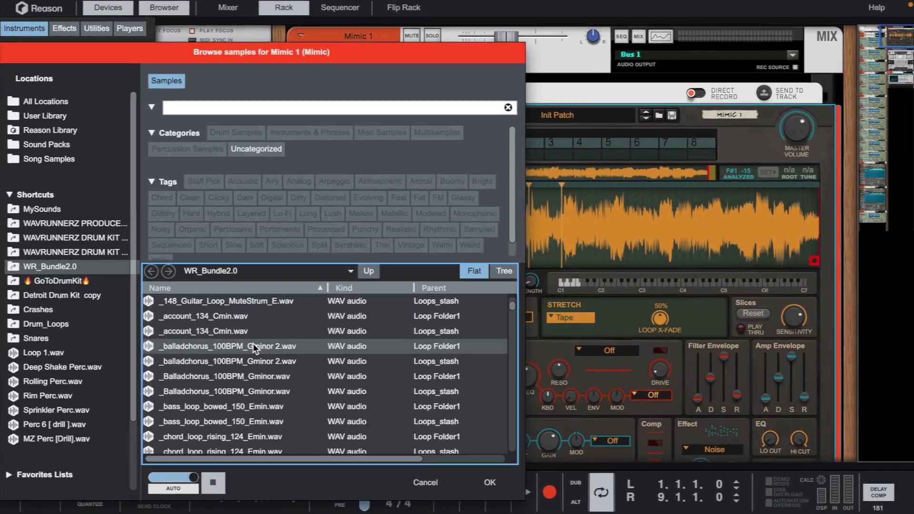
Audition the samples _130_electric_guitar_loop_city_lights_D#m.wav, _140_acoustic_guitar_loop_ambition_Fm.wav and _148_Guitar_Loop_MuteStrum_E.wav from WR_Bundle2.0
scroll(222, 379, "up", 4)
left_click(222, 378)
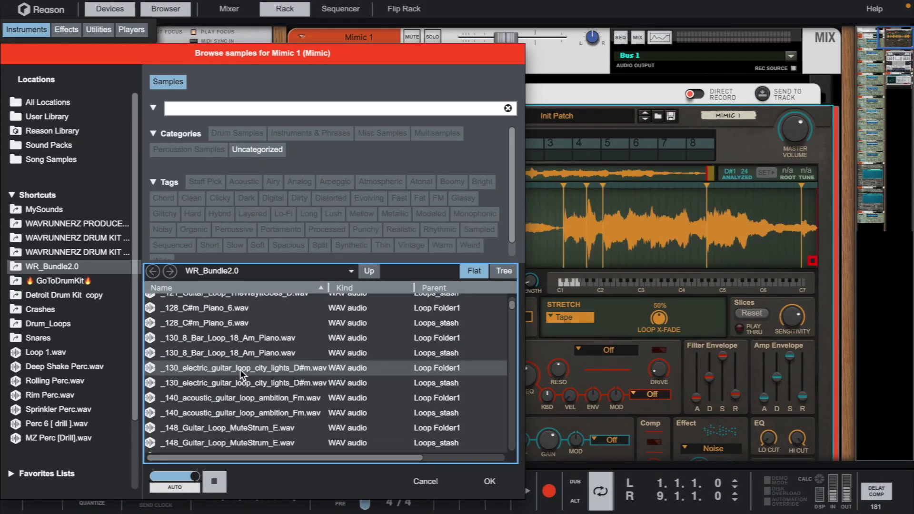
scroll(240, 370, "down", 3)
scroll(240, 369, "right", 1)
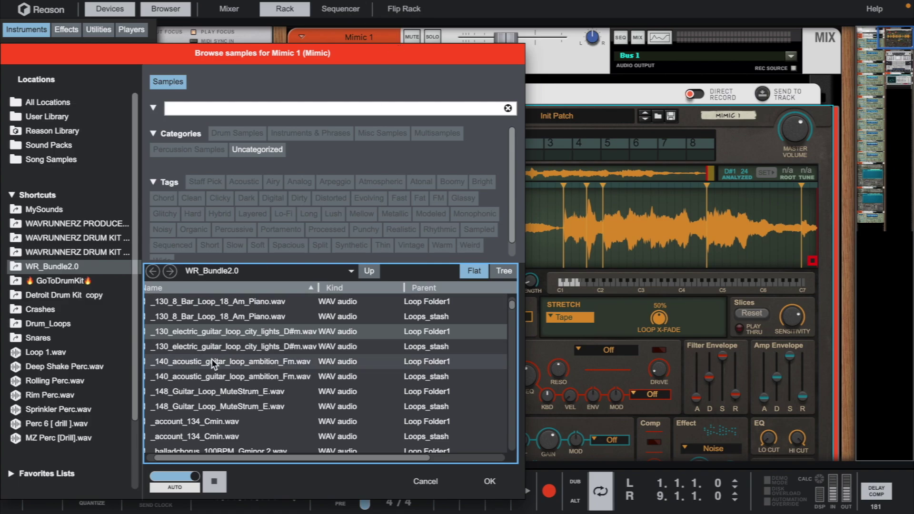
left_click(249, 362)
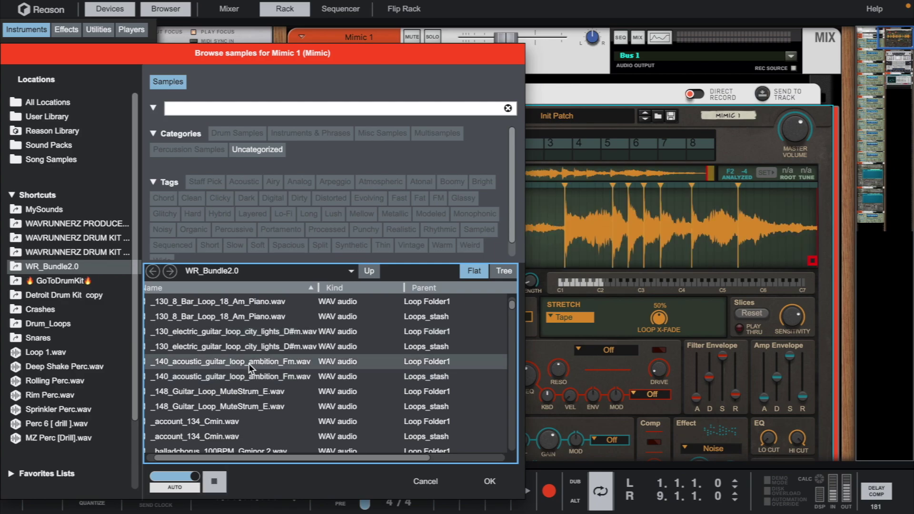
scroll(248, 363, "down", 2)
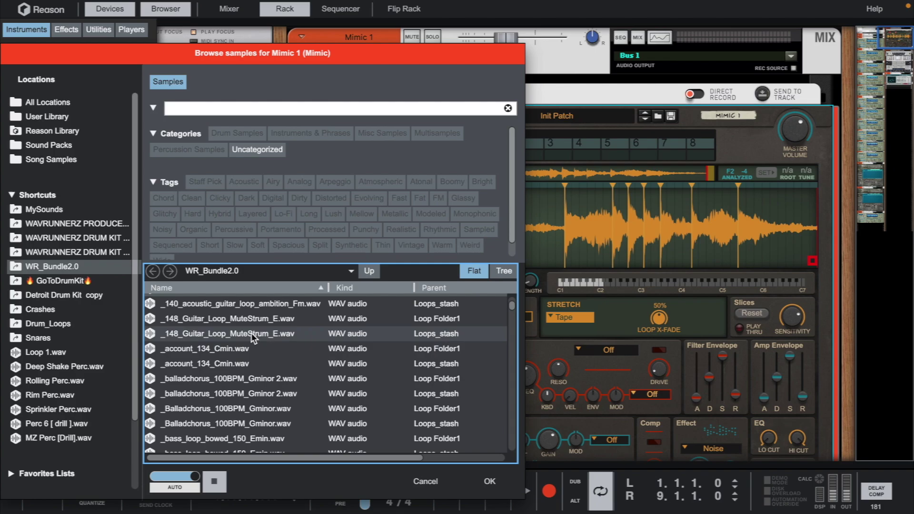
left_click(259, 316)
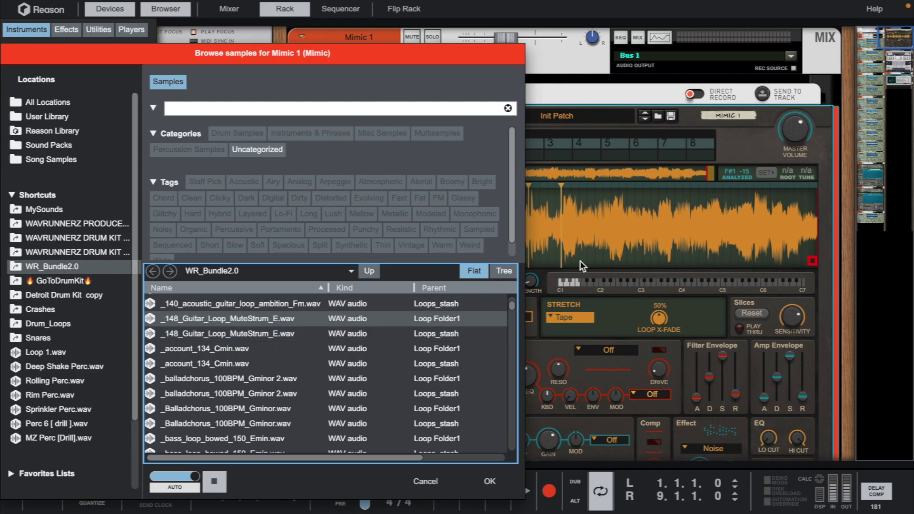
Load the sample _Balladchorus_100BPM_Gminor.wav from Loops_stash into slot 1 of the Mimic sampler
scroll(580, 261, "left", 3)
left_click(244, 423)
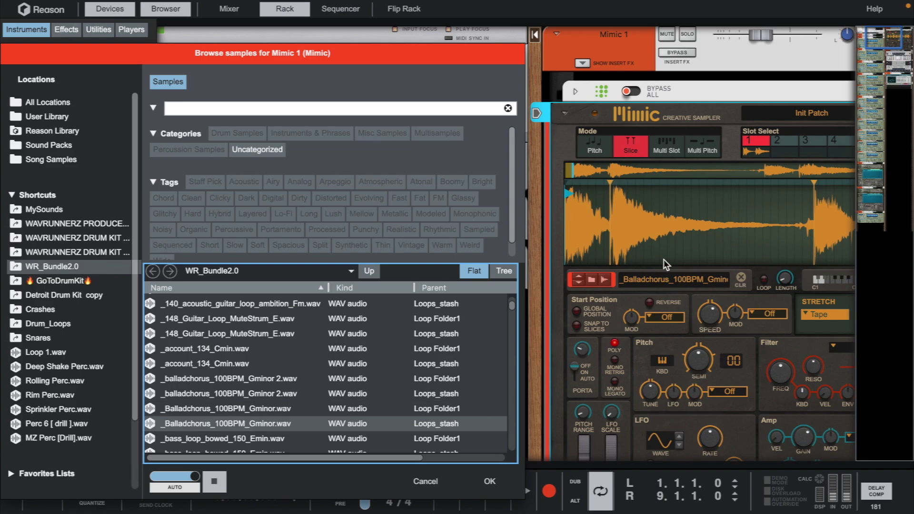
scroll(661, 259, "right", 2)
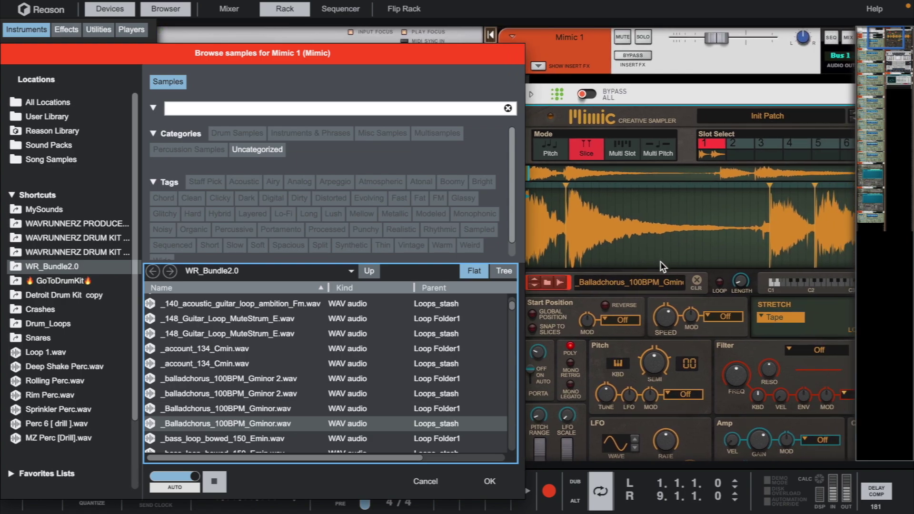
left_click(488, 480)
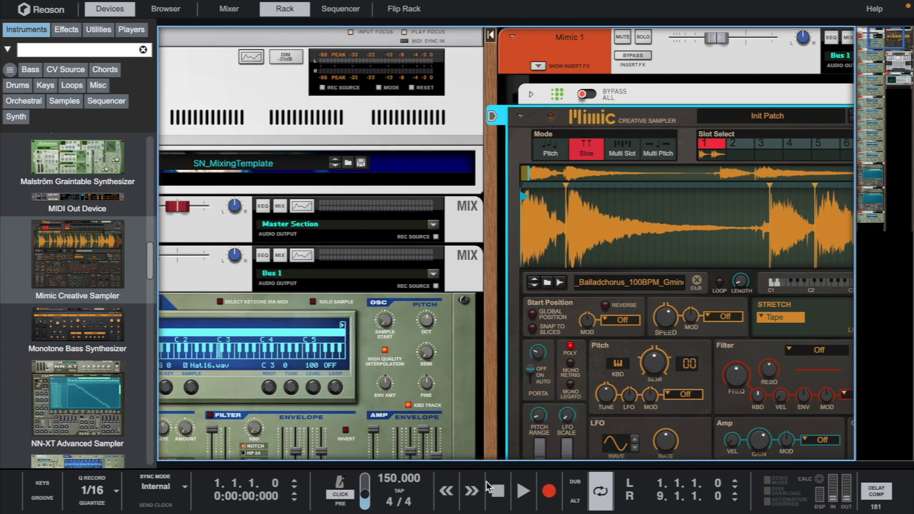
Create an eight-bar note clip from bar 1 to bar 9 on the Mimic 1 lane and open it for editing
scroll(518, 393, "right", 10)
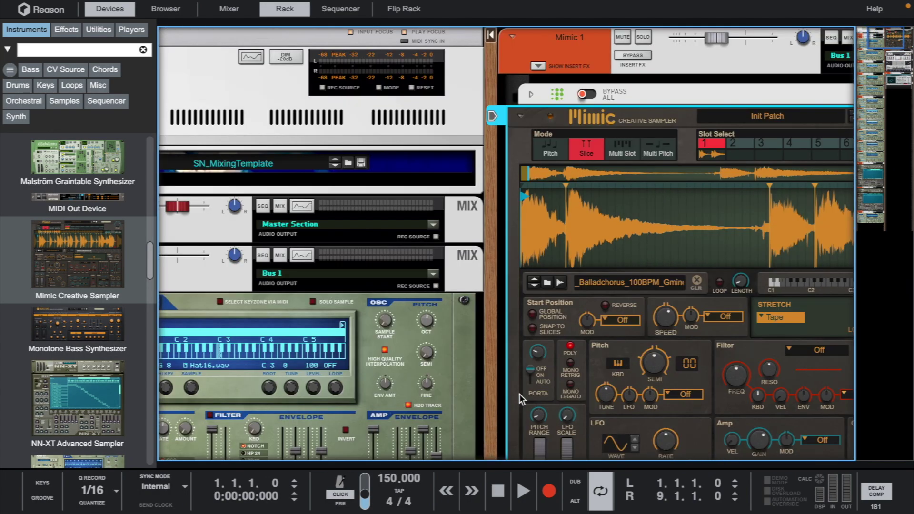
scroll(518, 394, "right", 10)
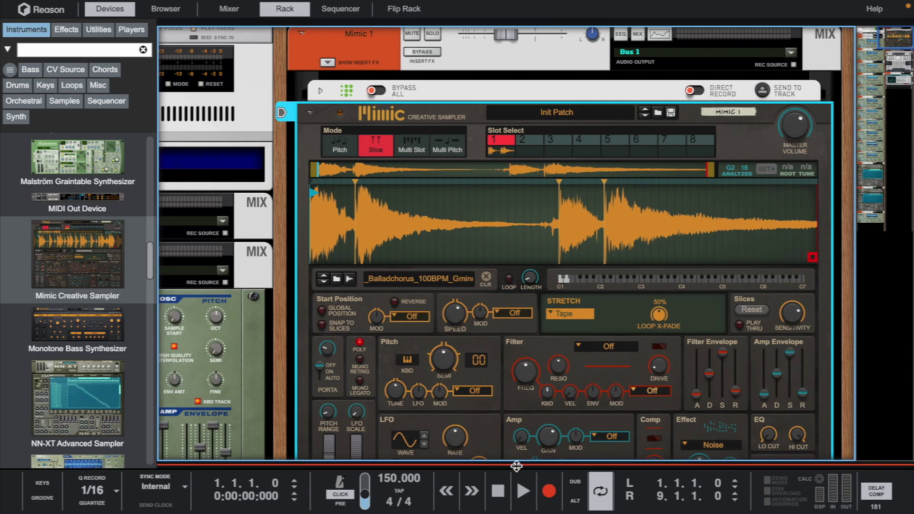
left_click_drag(516, 465, 551, 191)
double_click(389, 320)
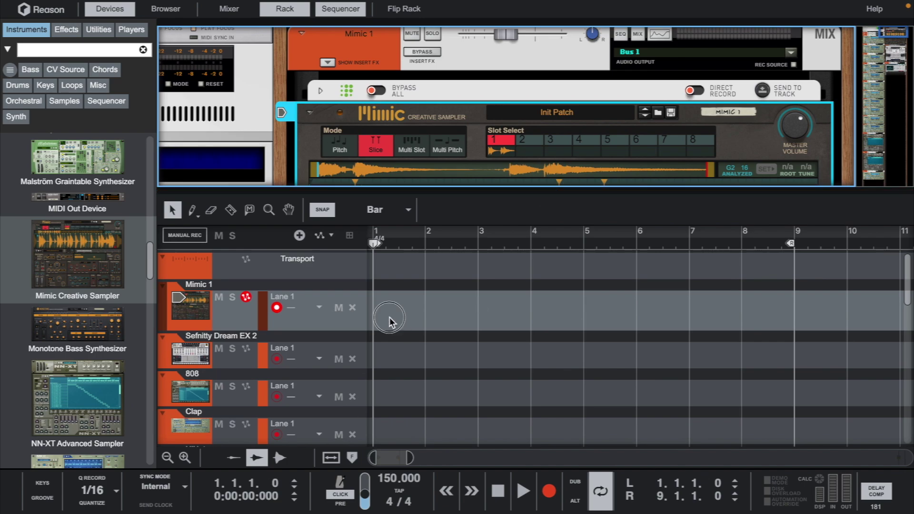
left_click_drag(428, 311, 793, 310)
double_click(771, 309)
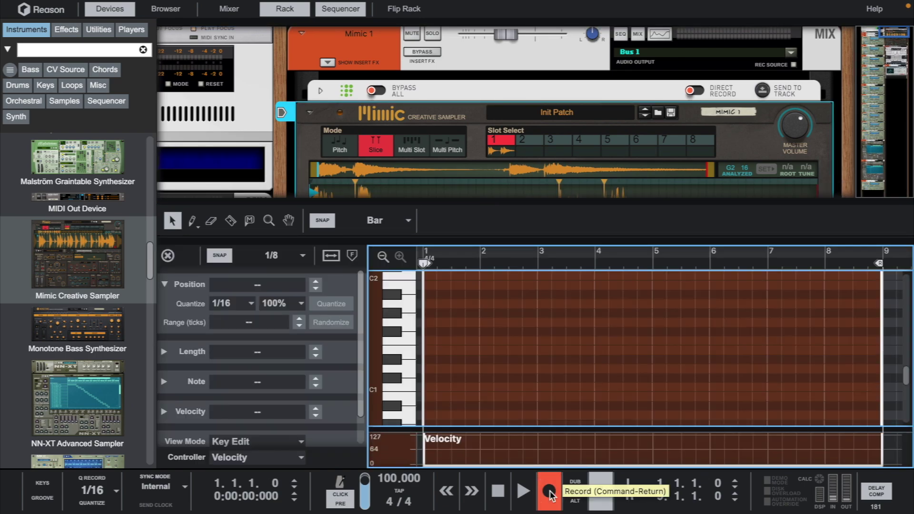
Record a performance of the sample slices into the Mimic 1 clip, starting at bar 1
left_click(549, 492)
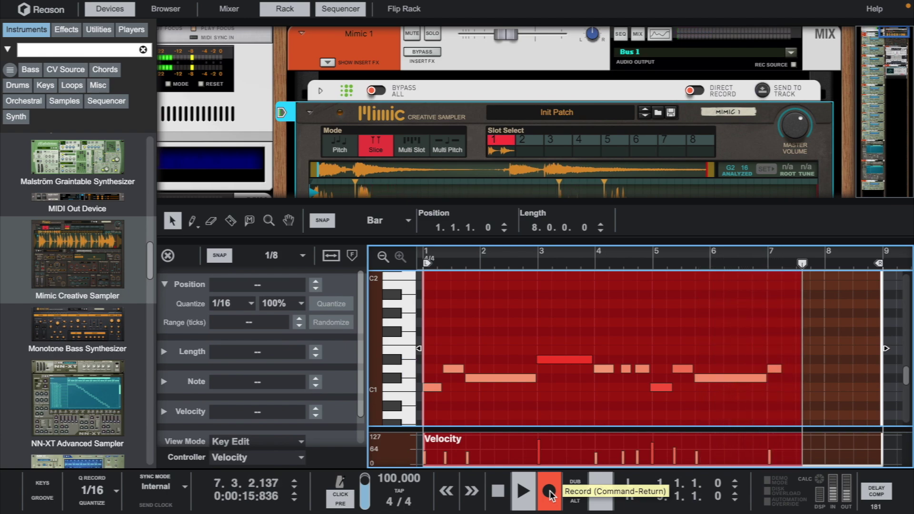
left_click(550, 494)
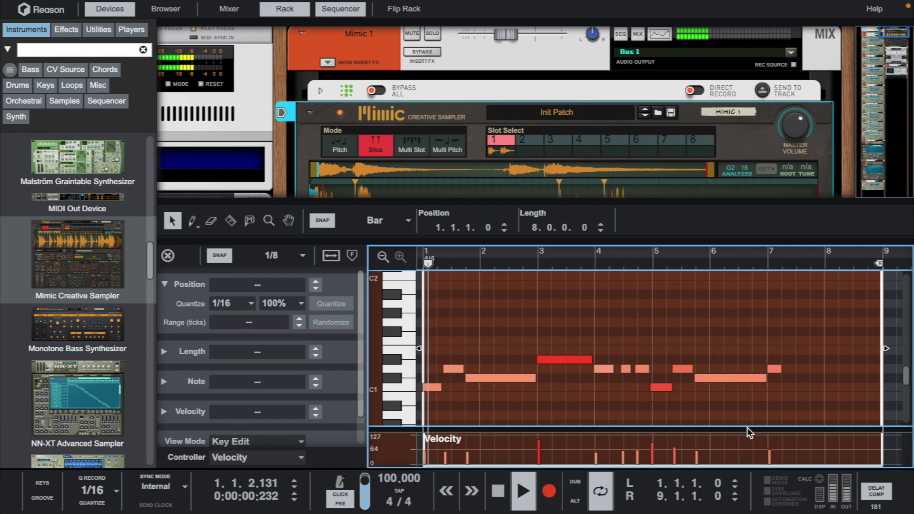
Replace the recorded notes from bar 5 onward with a copy of the notes from the first four bars
left_click_drag(650, 354, 784, 426)
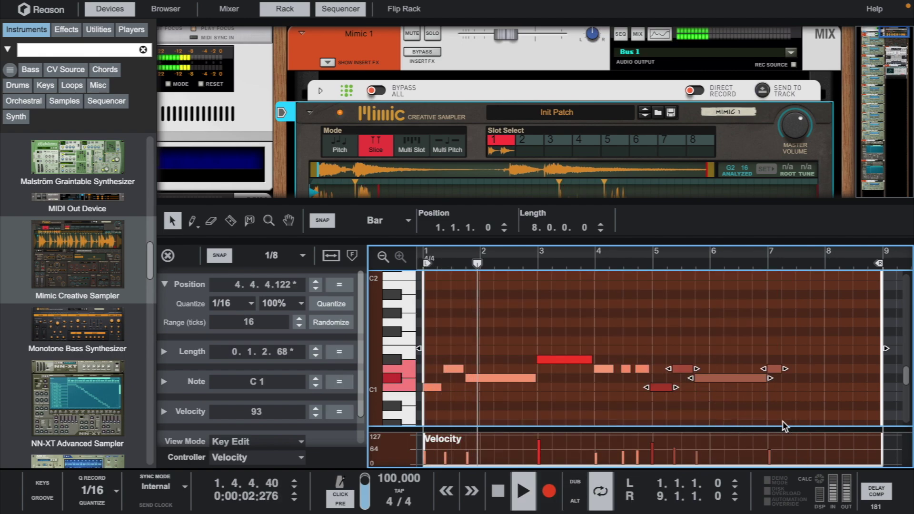
key("Delete")
left_click_drag(700, 318, 655, 390)
left_click(628, 396)
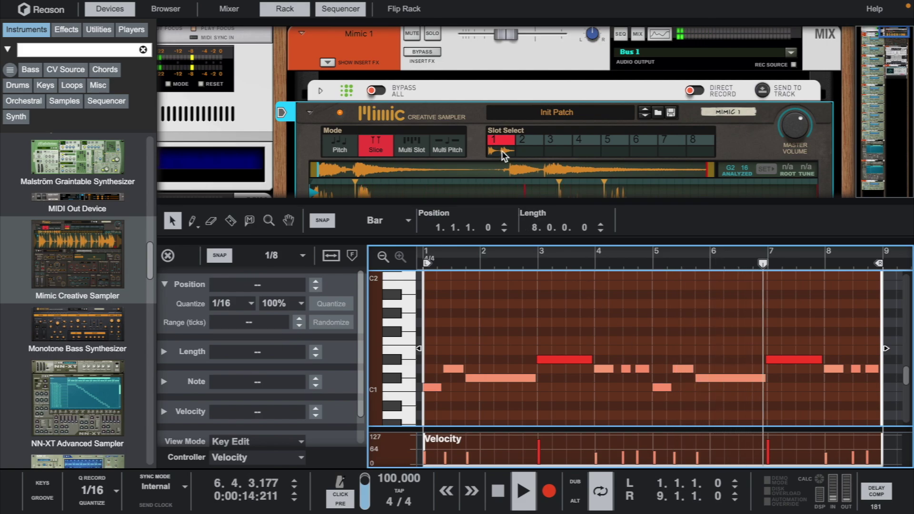
Lengthen the last two D1 notes in bars 4 and 8 of the Mimic clip to 0.1.0.0
scroll(540, 126, "down", 5)
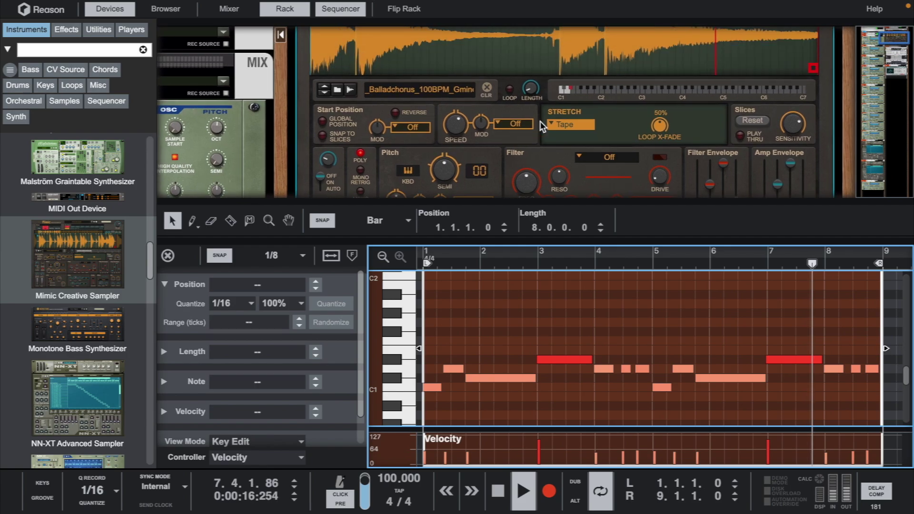
scroll(540, 127, "up", 1)
left_click_drag(503, 199, 503, 53)
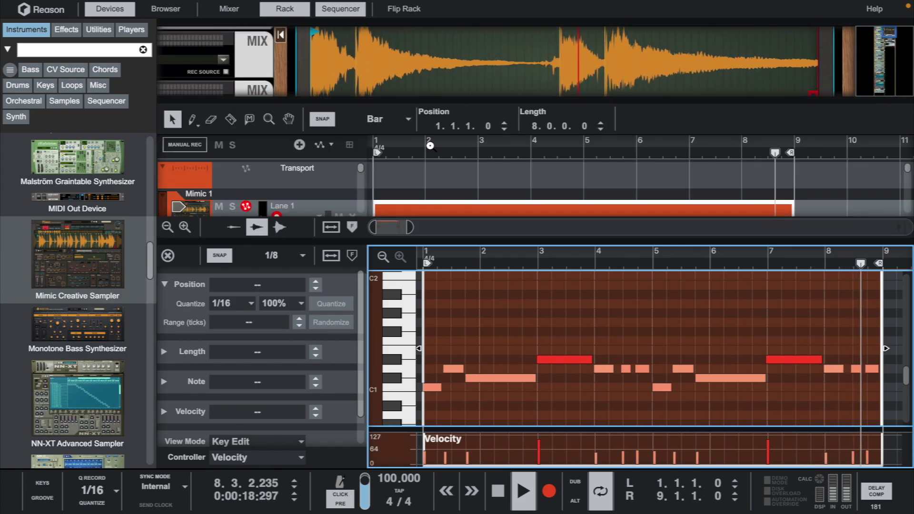
left_click_drag(594, 355, 611, 367)
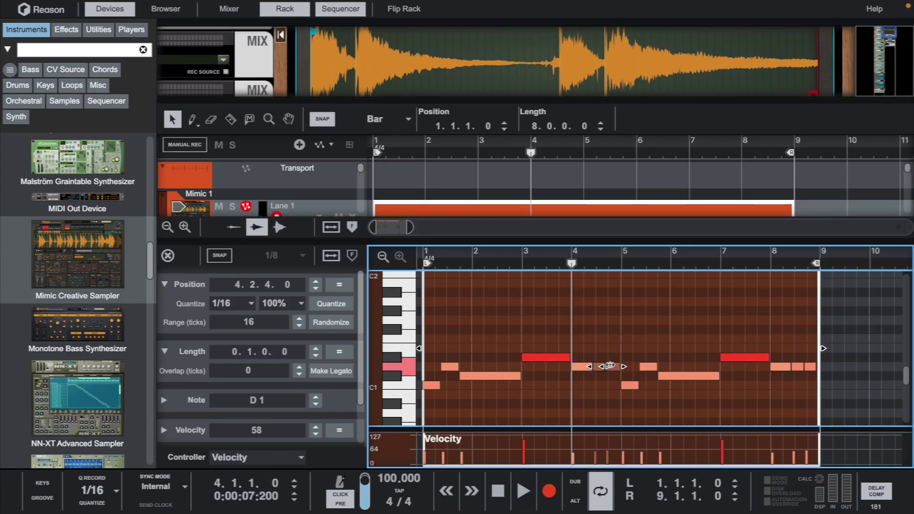
key("space")
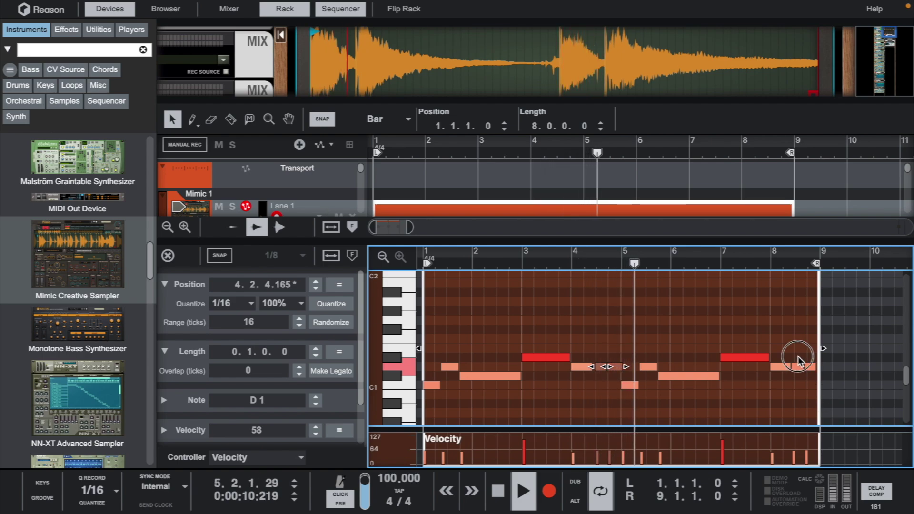
left_click_drag(798, 357, 814, 369)
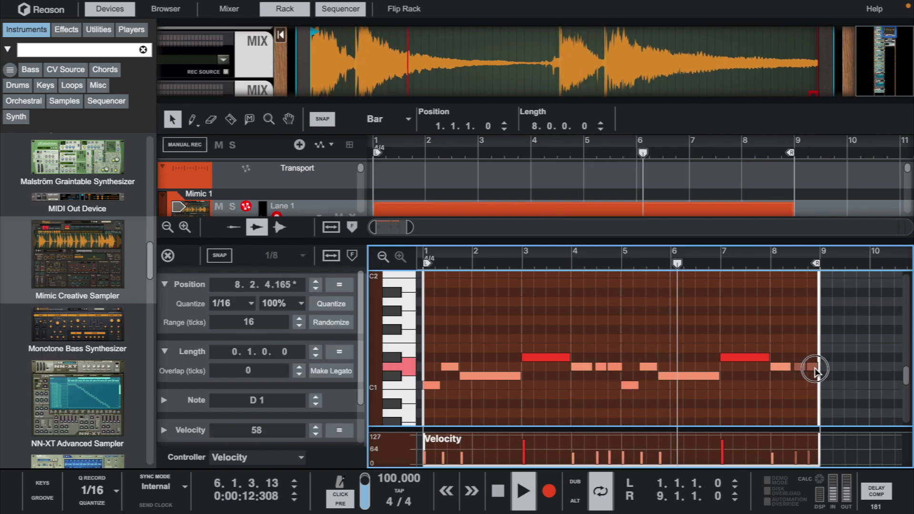
left_click(785, 383)
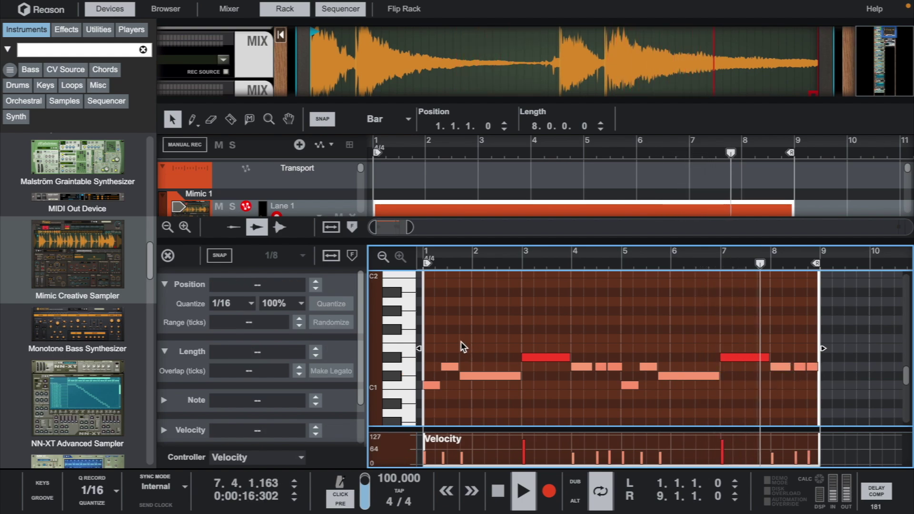
Set the velocity of all notes in the Mimic clip to the same value of 57
left_click_drag(426, 325, 824, 420)
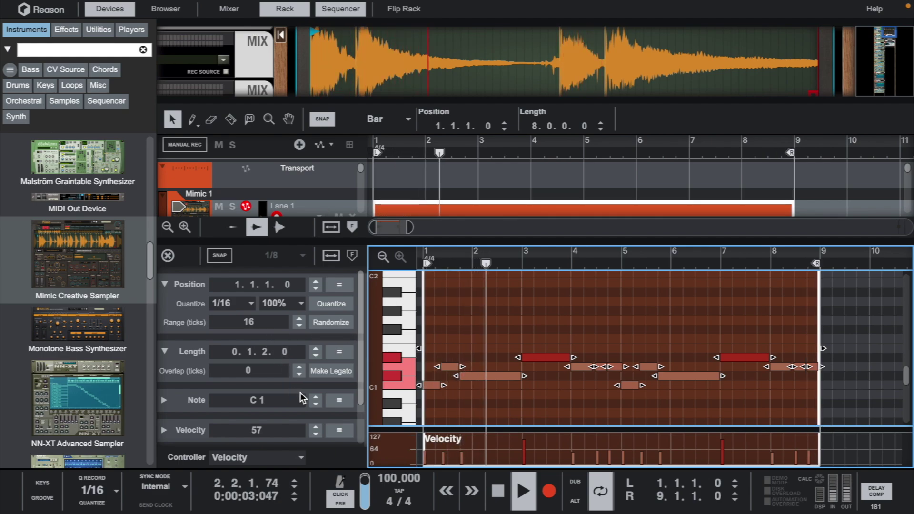
scroll(273, 383, "down", 1)
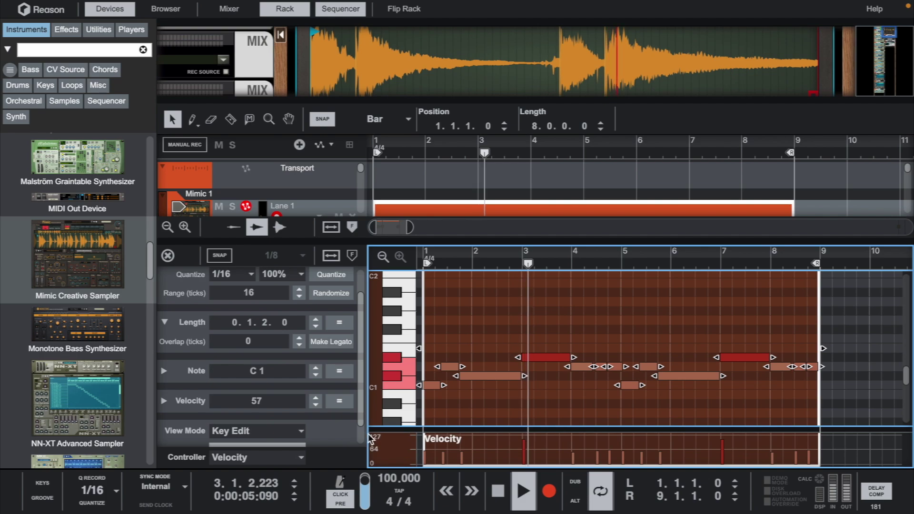
left_click(340, 401)
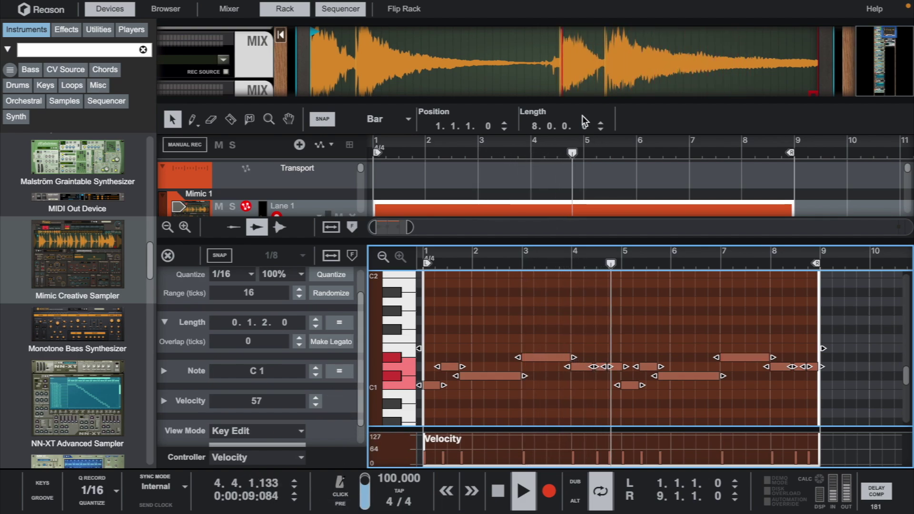
Set the Mimic filter type to LP 24 and its frequency to about 4.24 kHz
key("F6")
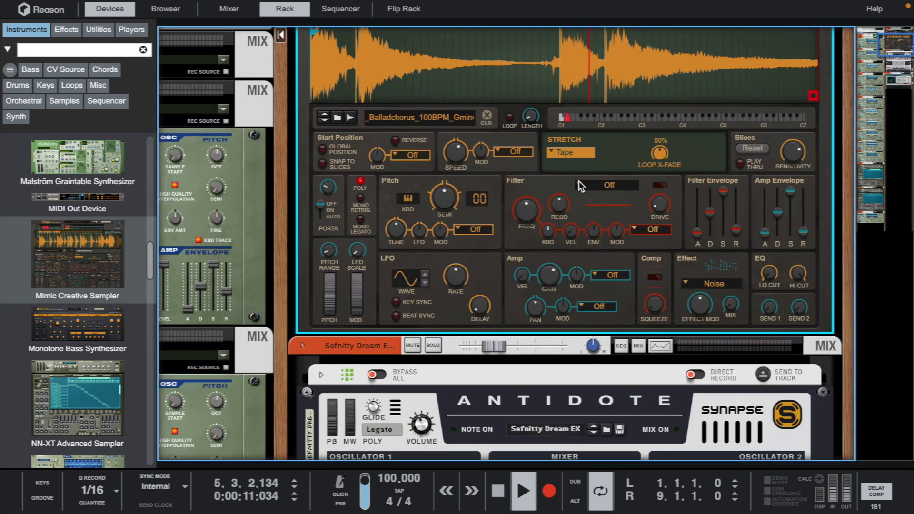
scroll(578, 180, "up", 5)
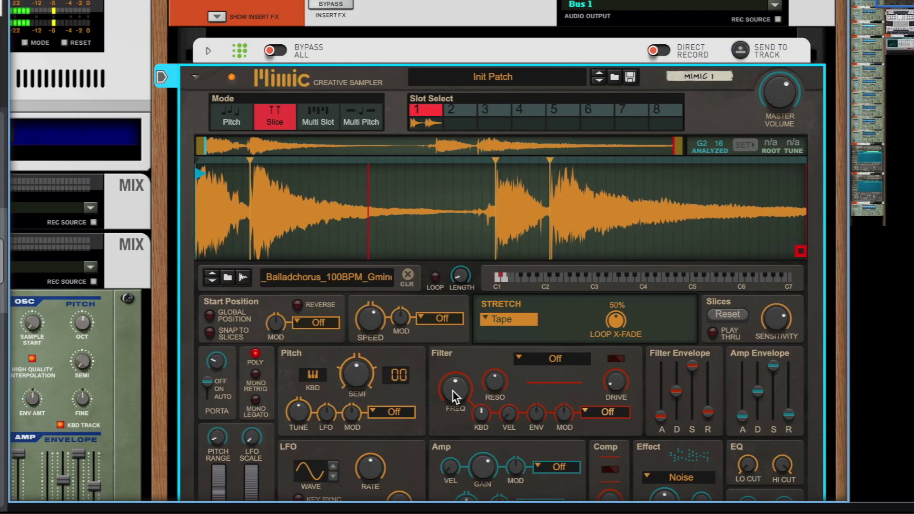
left_click(581, 340)
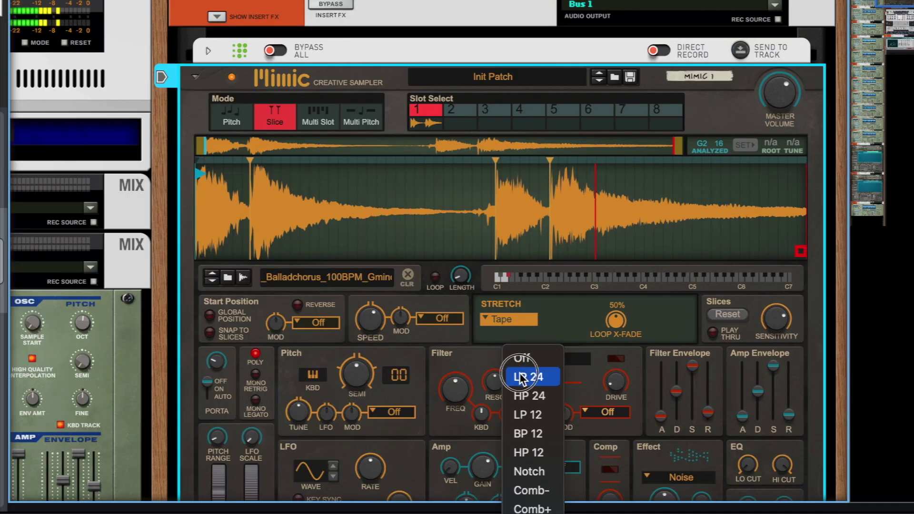
left_click(524, 376)
mouse_move(456, 394)
left_click_drag(456, 393, 460, 352)
Change the Mimic sampler's stretch mode to Granular
scroll(462, 384, "down", 2)
left_click(523, 287)
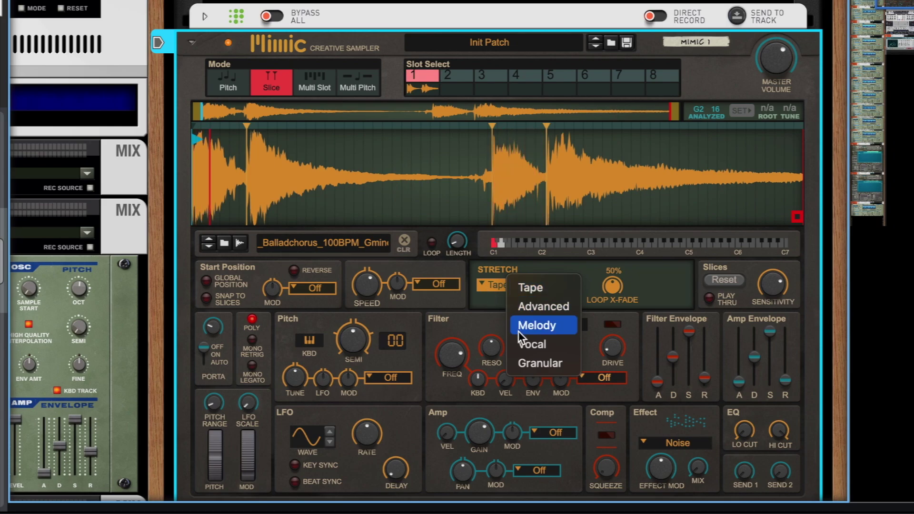
left_click(537, 363)
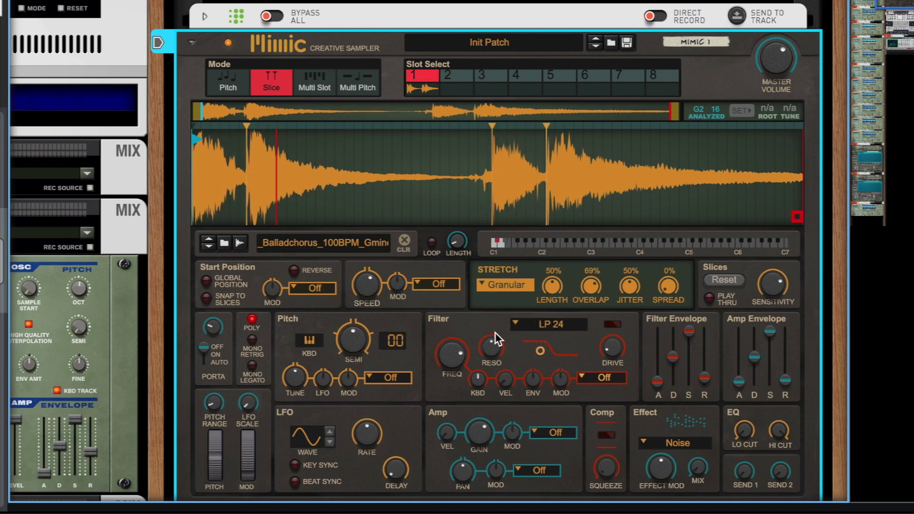
Set the granular stretch spread to 16% and fine-tune the filter frequency
mouse_move(456, 352)
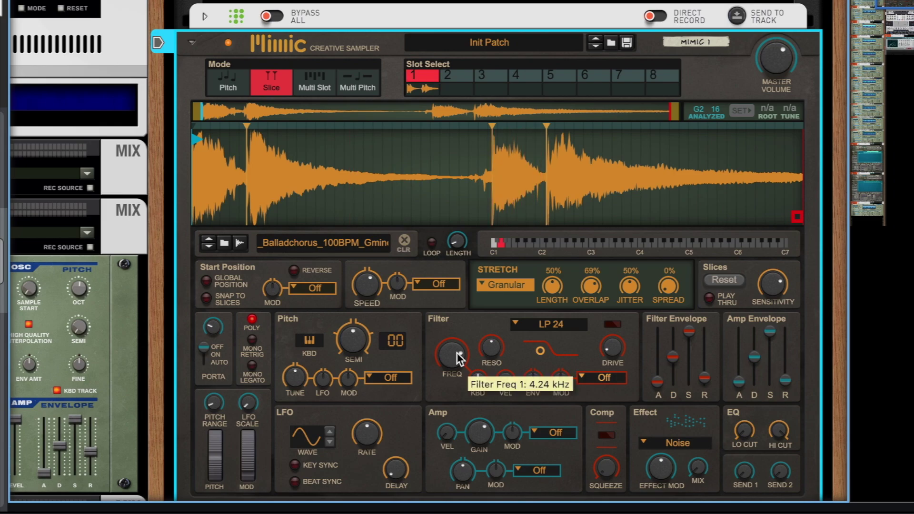
left_click_drag(456, 352, 457, 353)
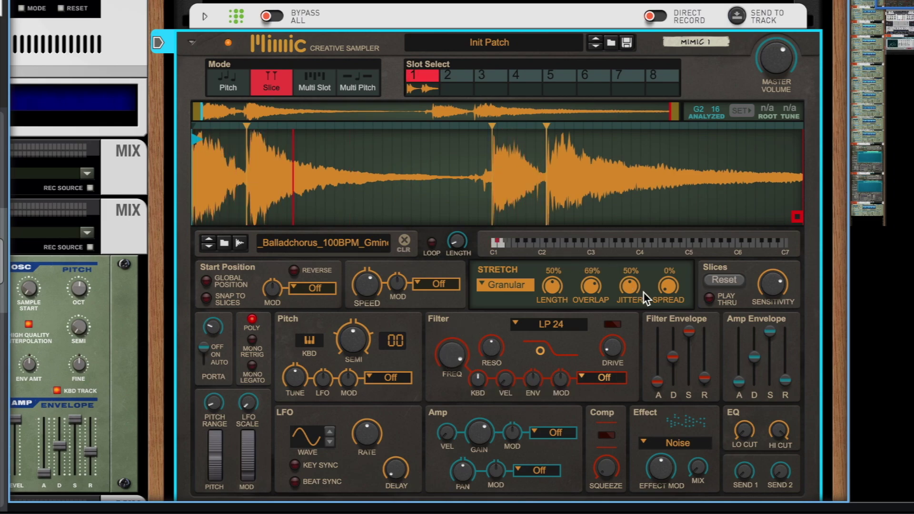
left_click(670, 255)
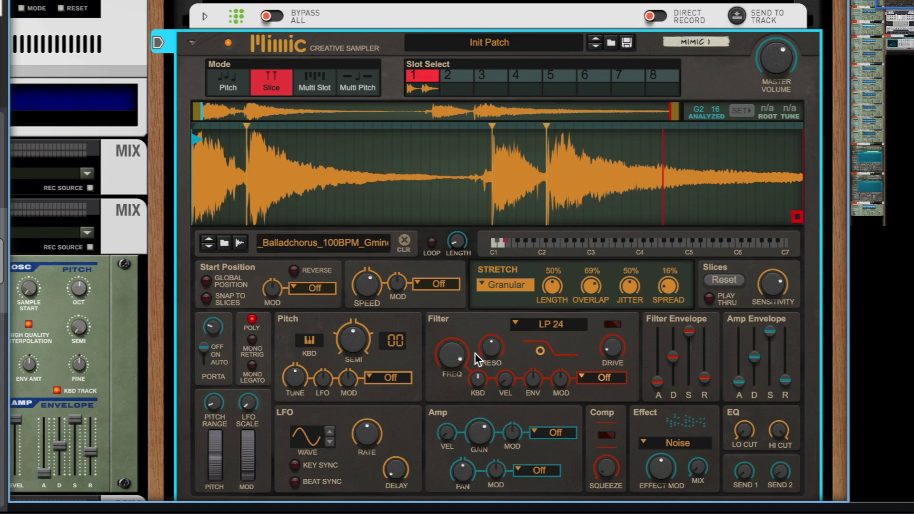
left_click_drag(456, 359, 457, 356)
Try the Advanced stretch mode and return to Granular
left_click(524, 286)
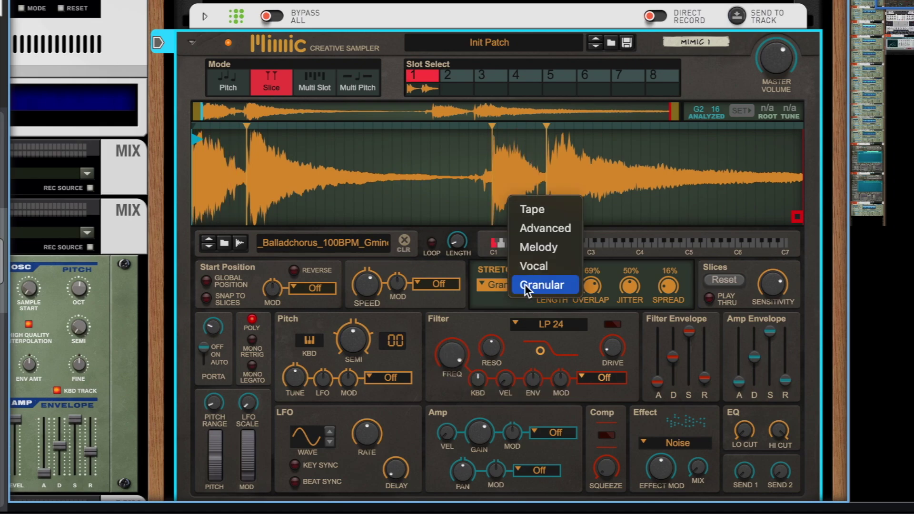
left_click(551, 228)
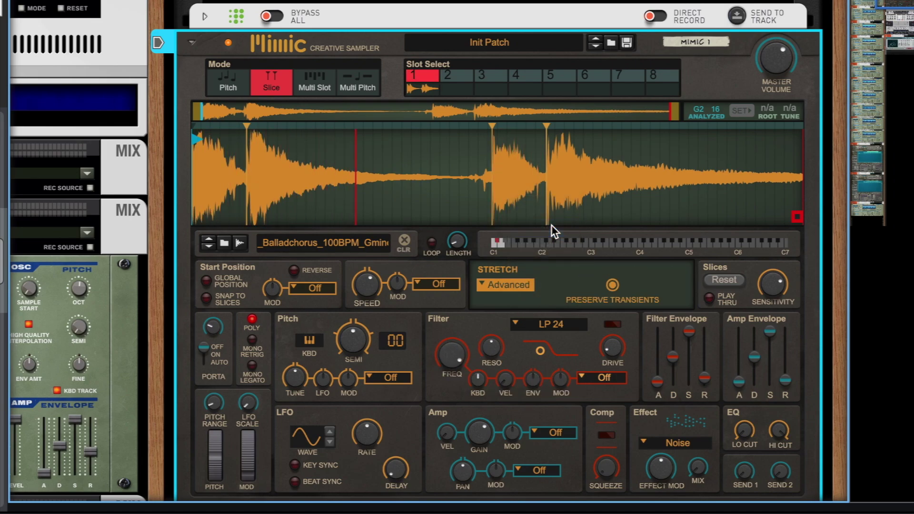
left_click(514, 285)
left_click(531, 342)
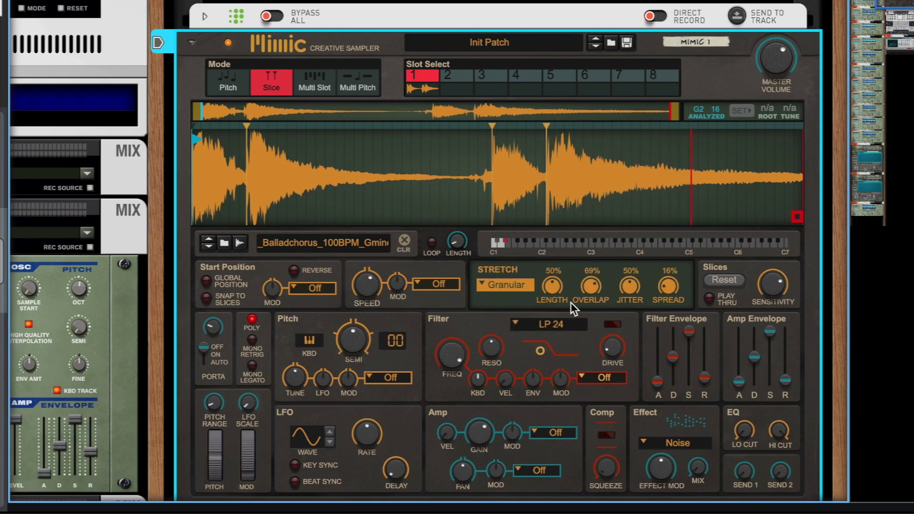
Raise the grain length and adjust the grain overlap of the granular stretch
left_click_drag(559, 290, 559, 250)
left_click_drag(590, 287, 632, 322)
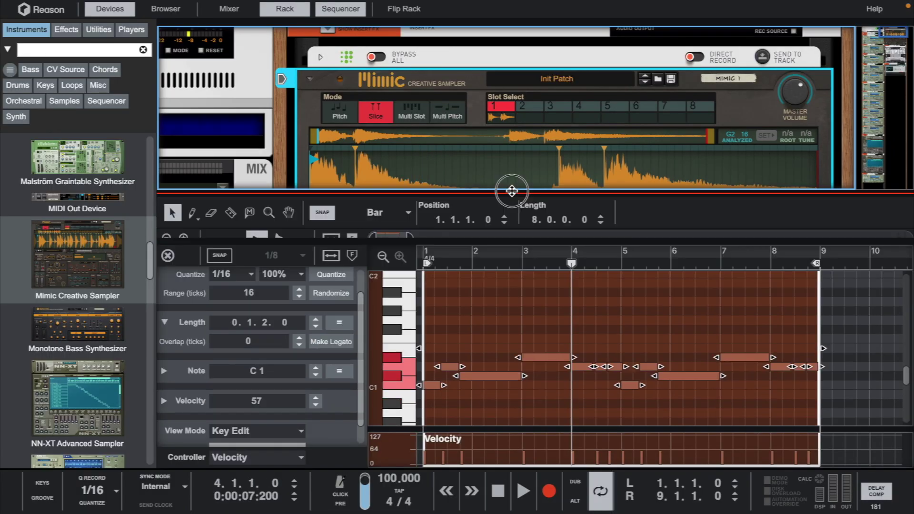
Bounce the 8-bar Mimic 1 clip at bar 1 to a new audio track and lower that track's level
key("ctrl+e")
left_click(465, 335)
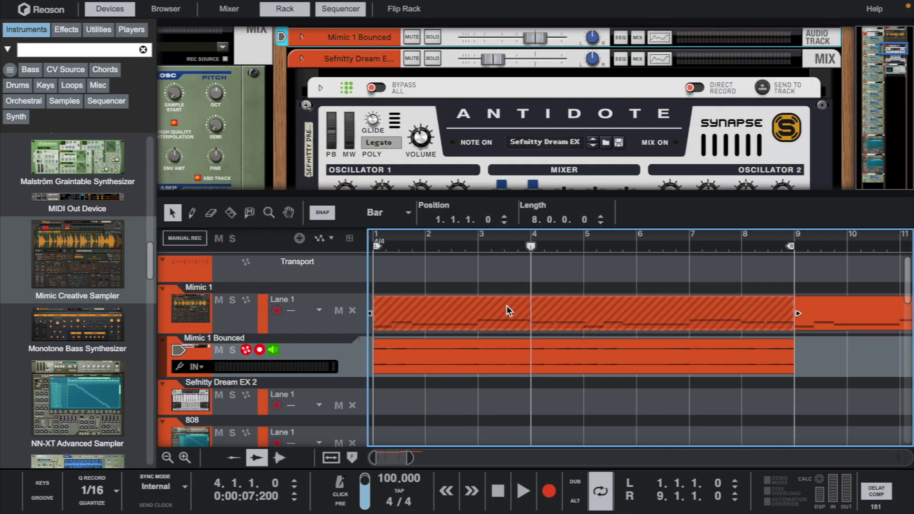
right_click(486, 355)
left_click(513, 436)
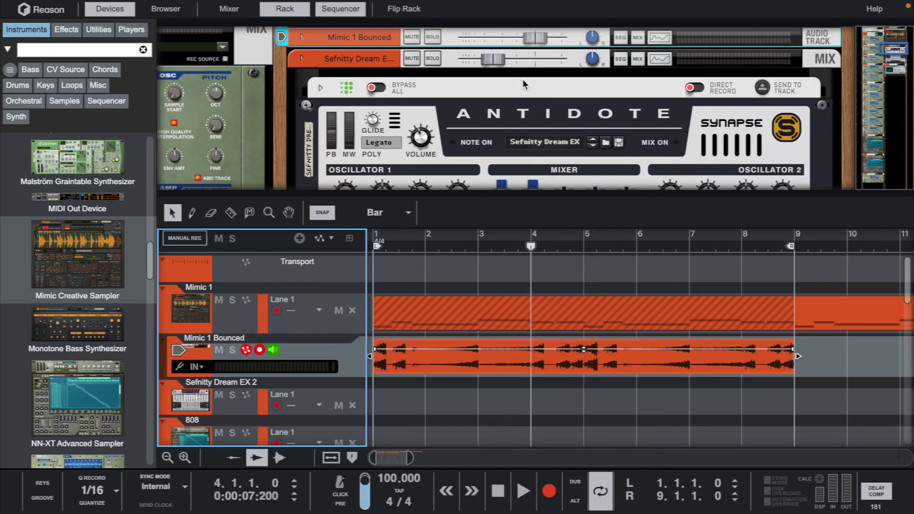
key("space")
left_click_drag(534, 37, 492, 37)
key("space")
Bounce the second Mimic 1 clip, starting at bar 9, to its own audio track and lower that track's level
scroll(650, 298, "right", 3)
left_click(650, 299)
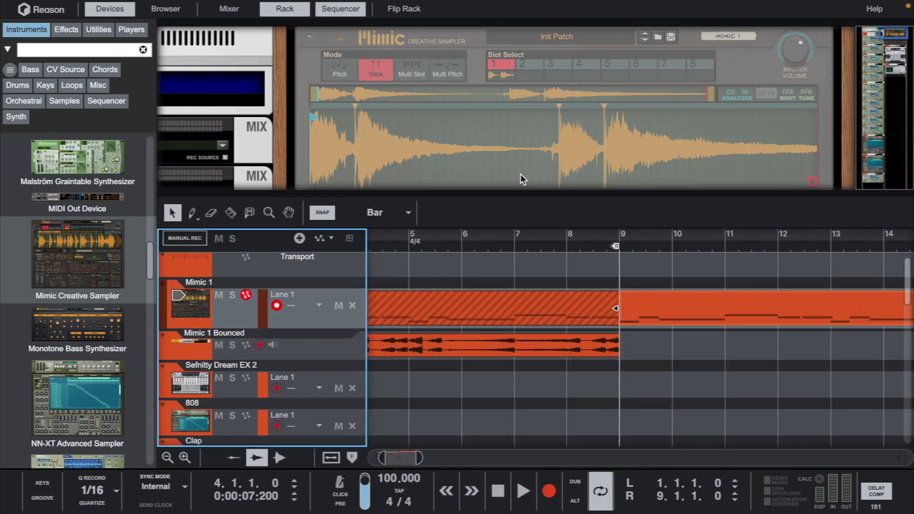
scroll(521, 174, "down", 3)
left_click(619, 251)
key("space")
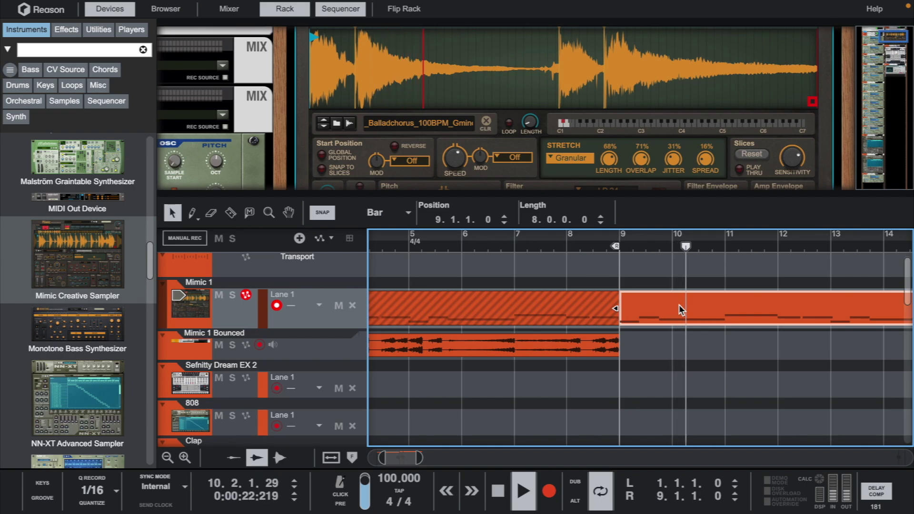
right_click(678, 309)
left_click(709, 263)
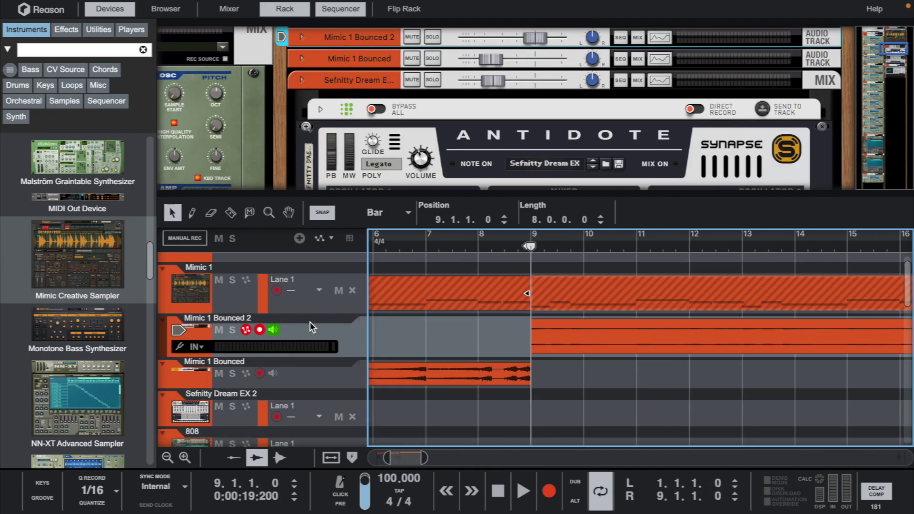
left_click_drag(535, 37, 490, 37)
Move the Mimic 1 Bounced 2 clip to bar 1 and play both bounced tracks together
scroll(816, 330, "left", 4)
left_click_drag(816, 330, 447, 330)
left_click(371, 251)
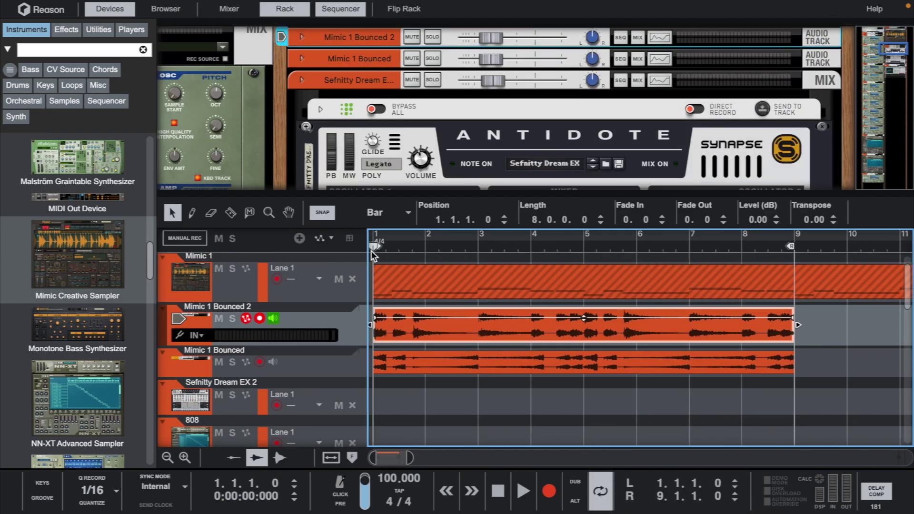
key("space")
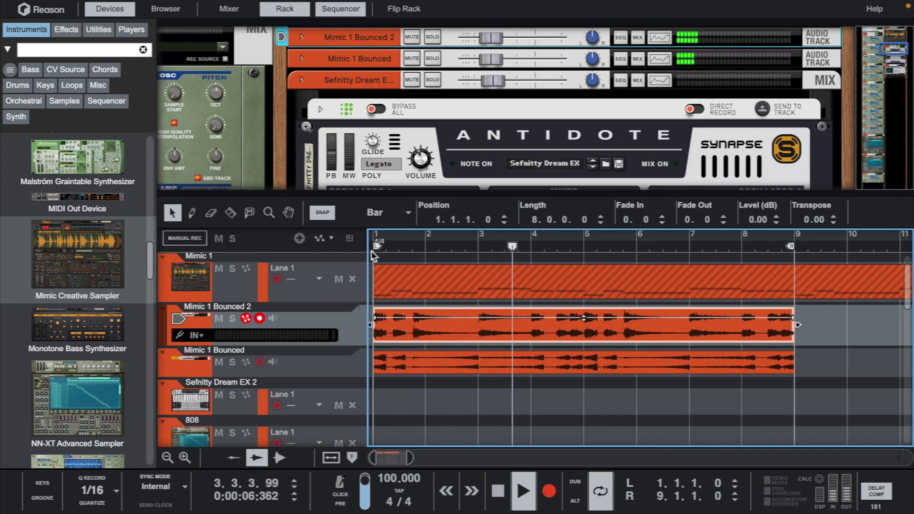
left_click(319, 369)
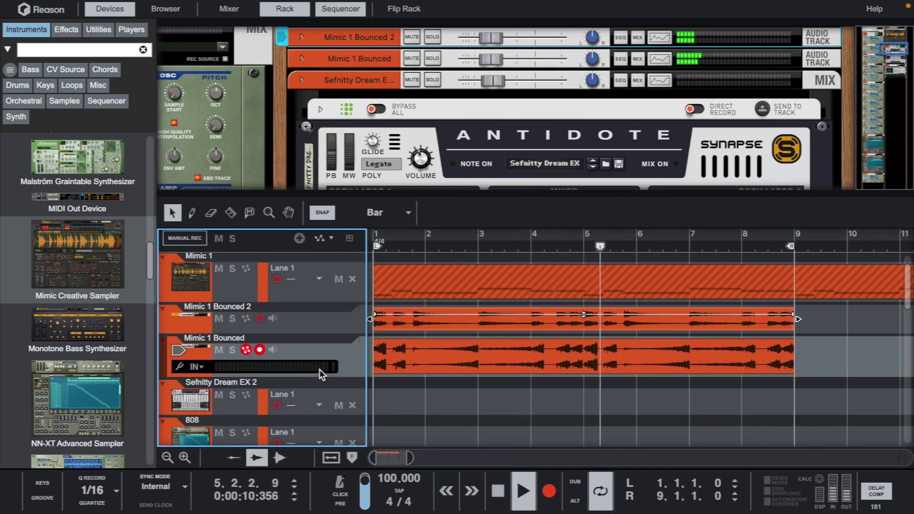
Enable the low-pass and high-pass filters in the Spectrum EQ for both Mimic 1 Bounced 2 and Mimic 1 Bounced
left_click(659, 37)
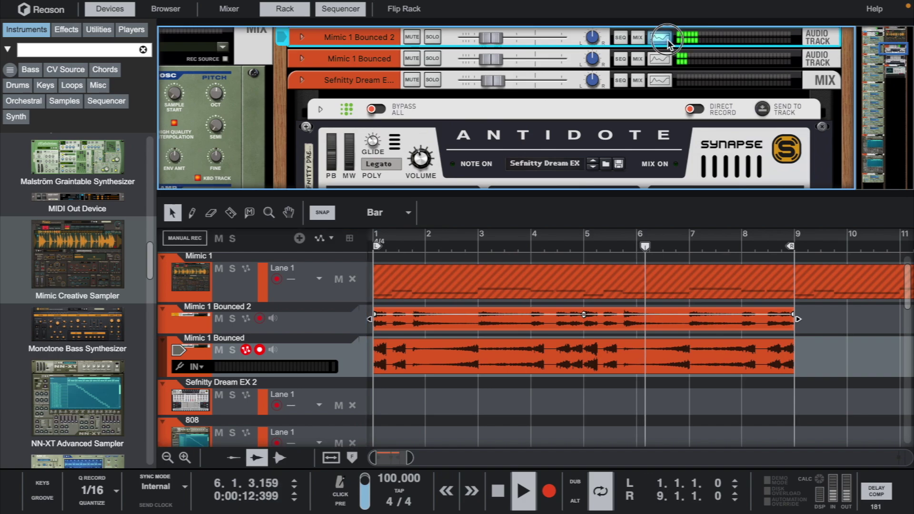
left_click(700, 149)
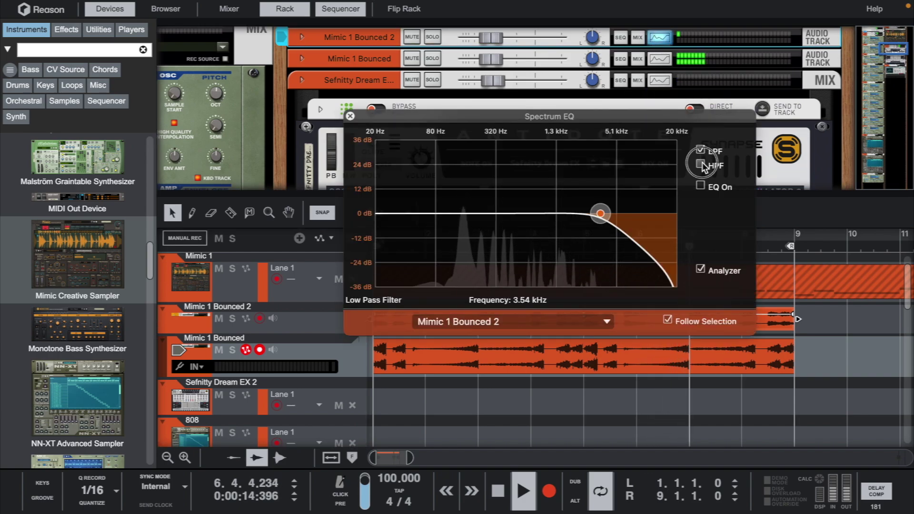
left_click(700, 164)
left_click(665, 61)
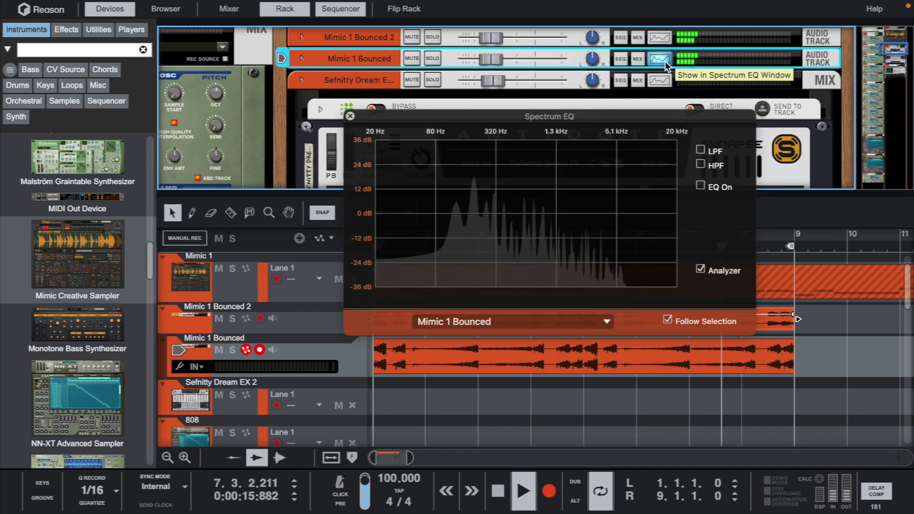
left_click(700, 150)
left_click(700, 163)
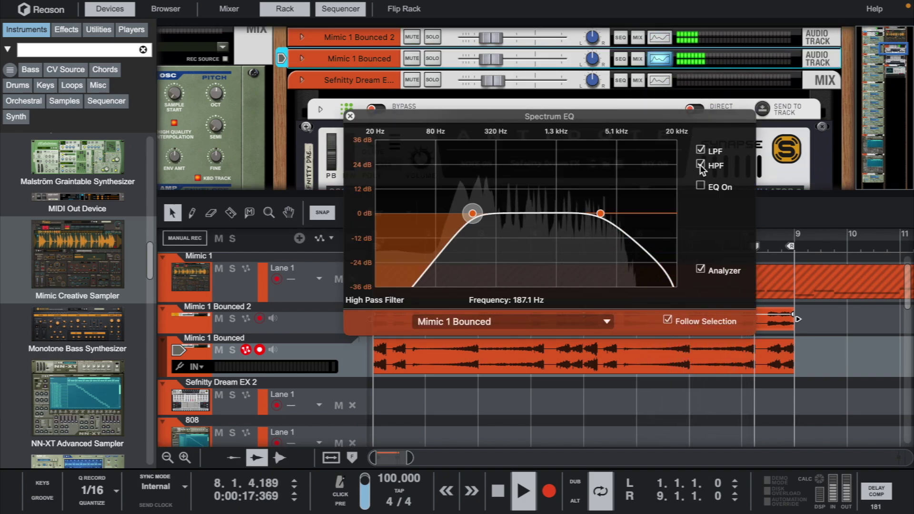
left_click(350, 116)
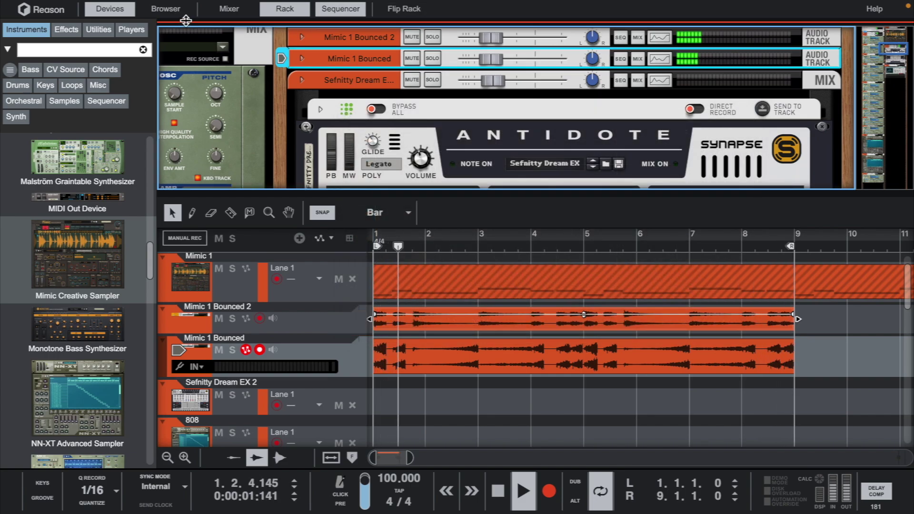
Narrow the stereo width of the Mimic 1 Bounced 2 channel in the mixer to about half
left_click(220, 9)
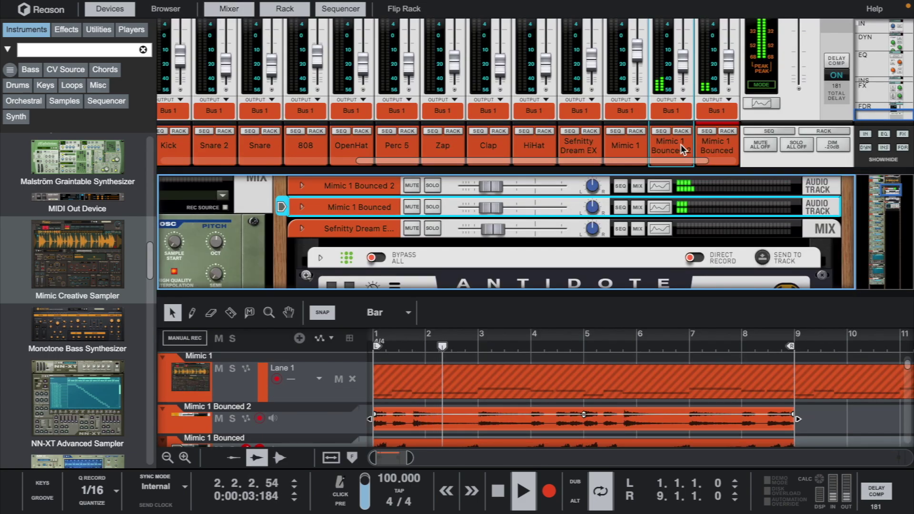
left_click_drag(679, 170, 678, 299)
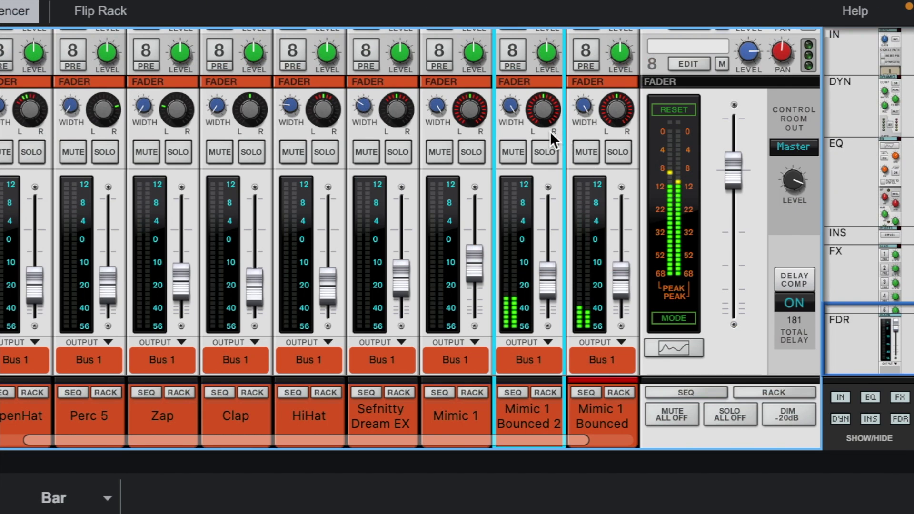
left_click_drag(507, 108, 516, 147)
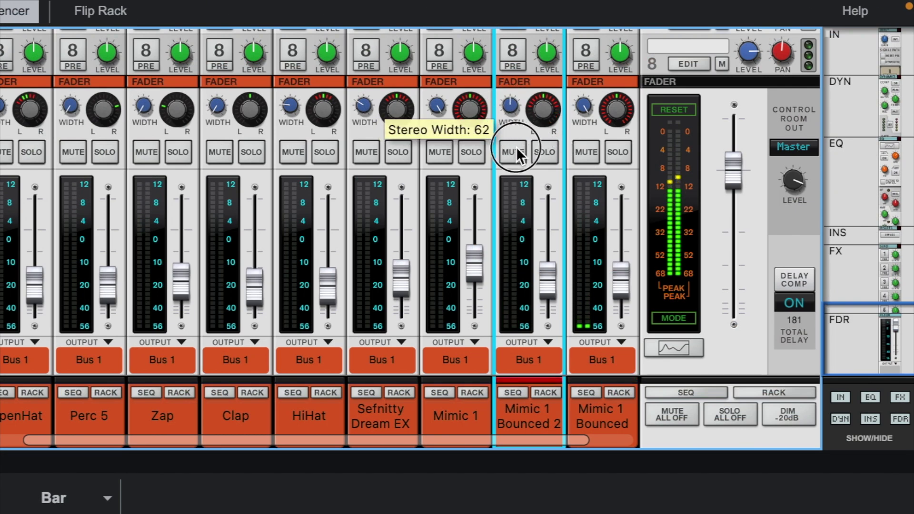
left_click(616, 152)
left_click(617, 153)
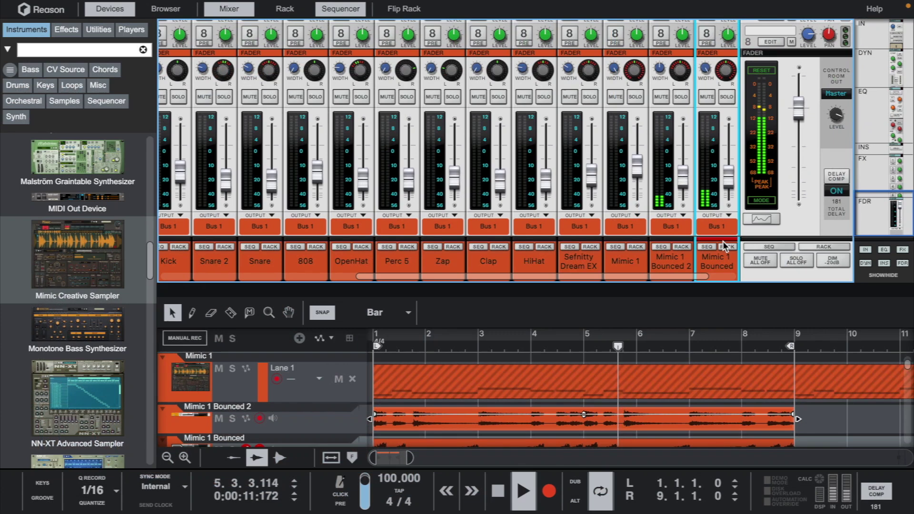
Expand the Mimic 1 Bounced audio track in the rack and show its empty insert effects area
left_click(618, 392)
left_click(302, 323)
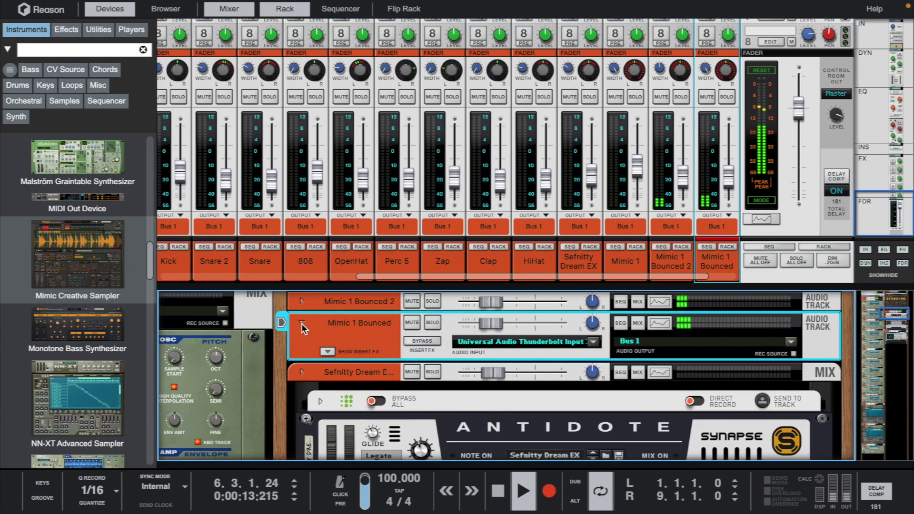
left_click_drag(345, 286, 345, 177)
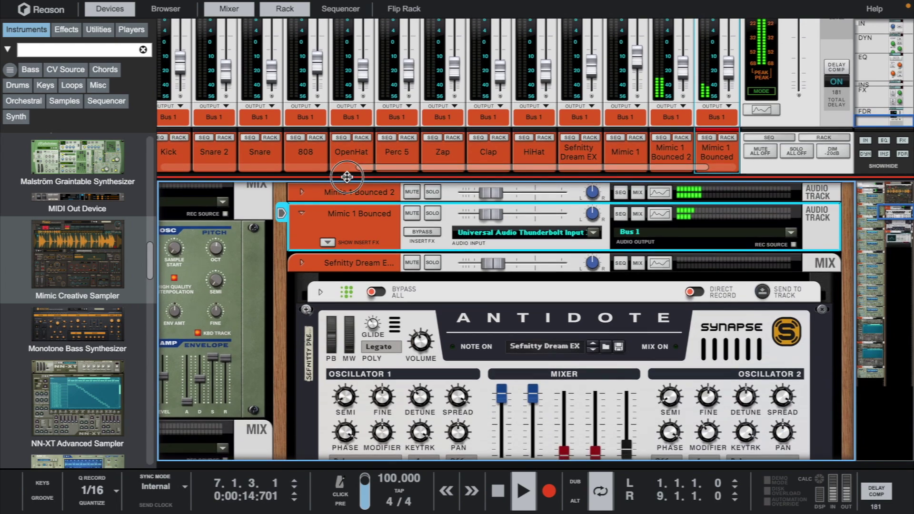
left_click(327, 242)
left_click(346, 283)
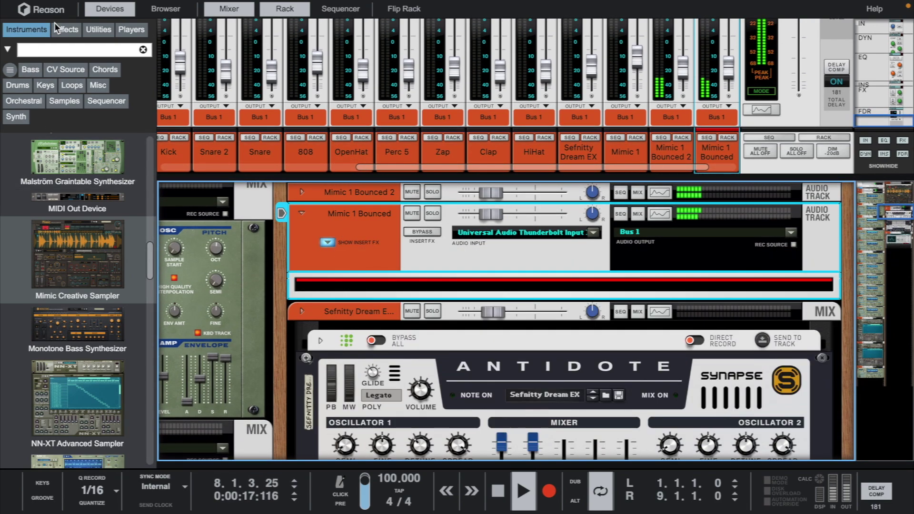
Insert the Cableguys PanCake2 effect on the Mimic 1 Bounced track and open its editor
left_click(67, 31)
scroll(69, 241, "down", 15)
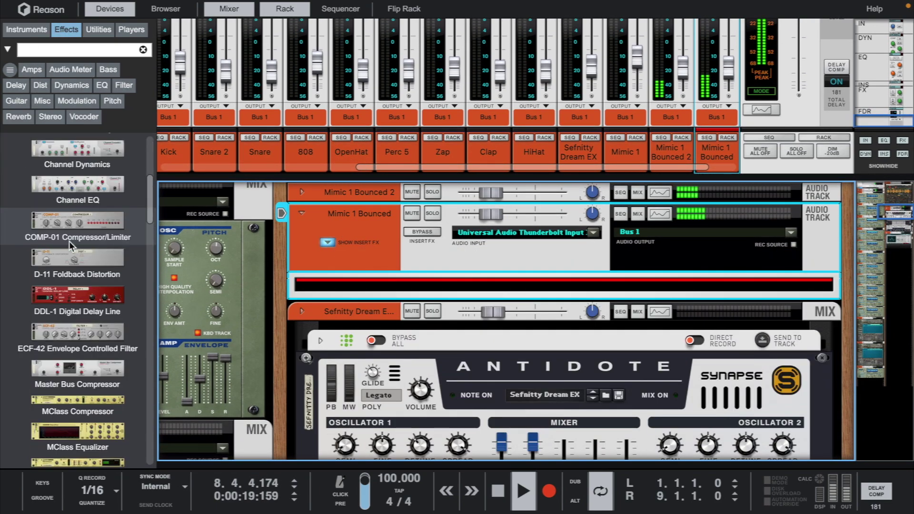
scroll(70, 241, "down", 12)
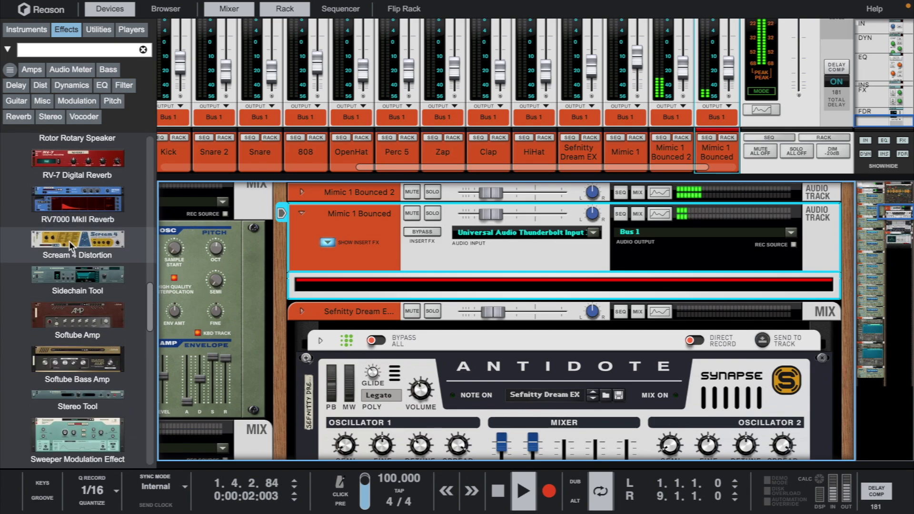
scroll(70, 241, "down", 2)
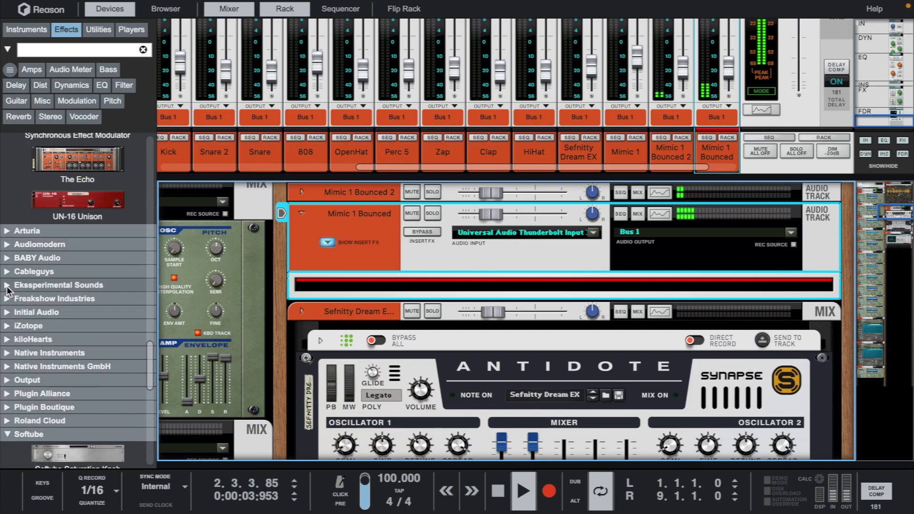
left_click(6, 271)
left_click_drag(85, 376, 399, 294)
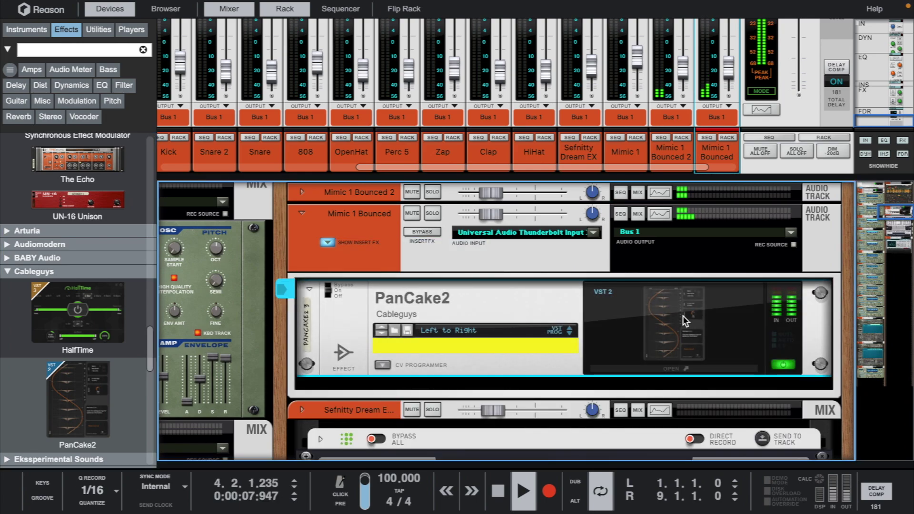
left_click(671, 316)
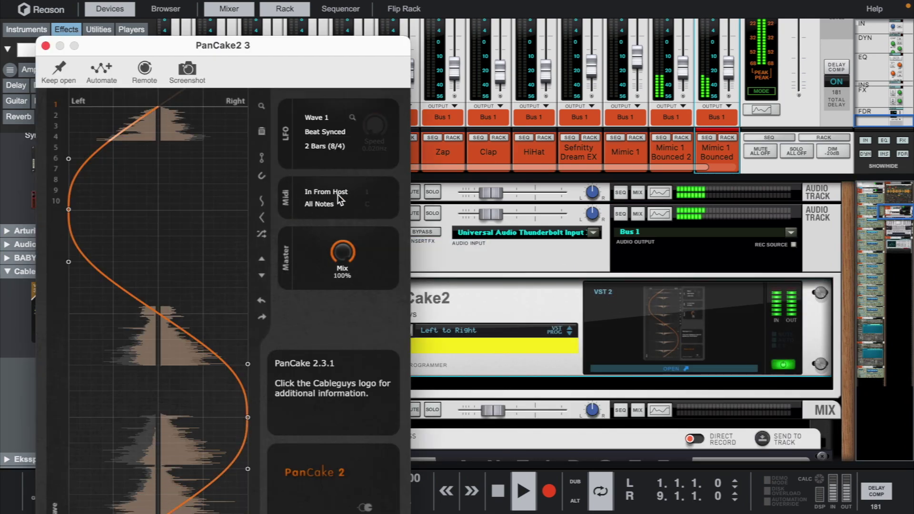
Try PanCake2 LFO rates of 1/4 and 1/2 with the mix lowered to 83%
left_click(335, 148)
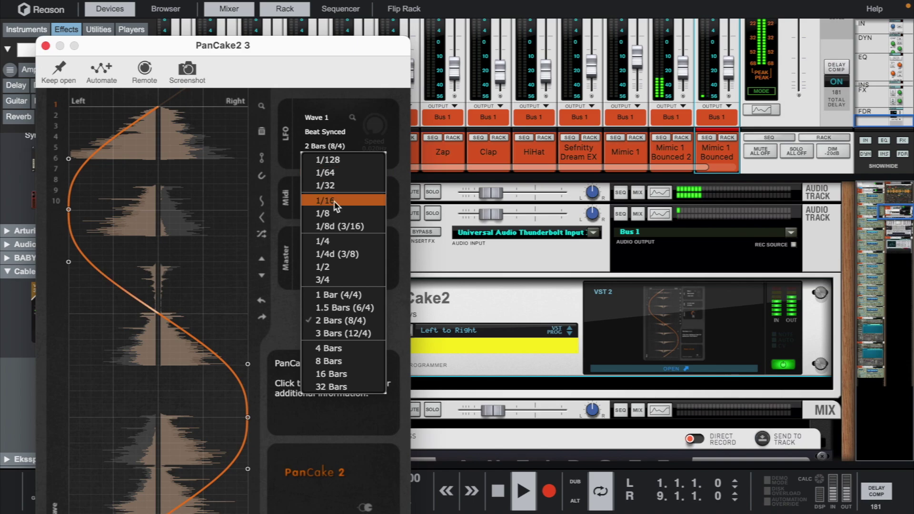
left_click(335, 242)
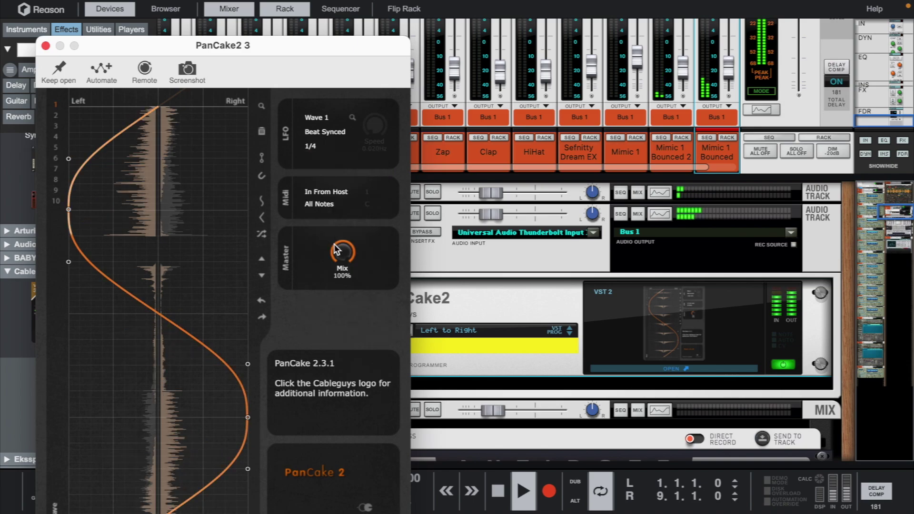
left_click(315, 149)
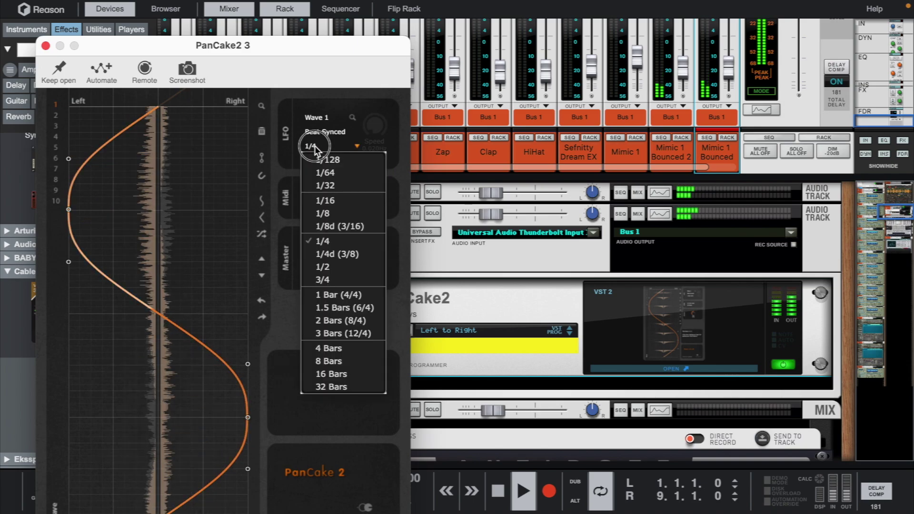
left_click(327, 266)
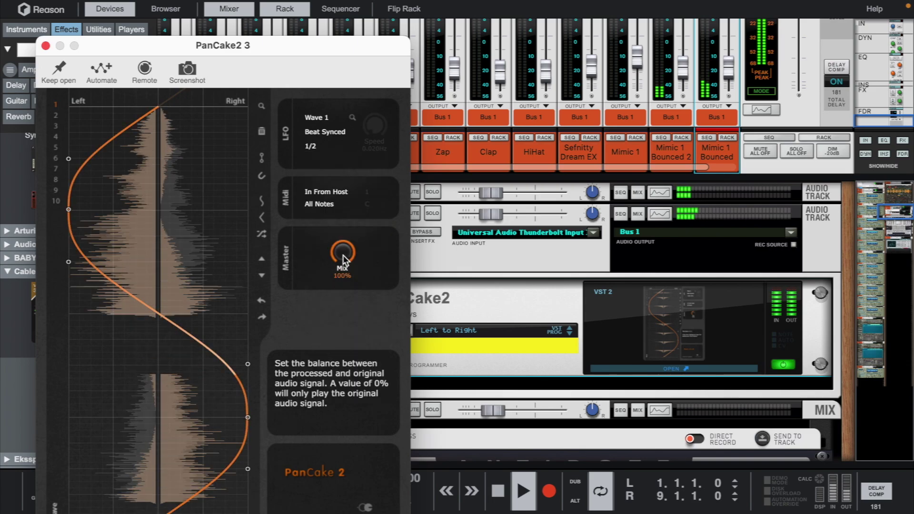
left_click_drag(343, 255, 344, 267)
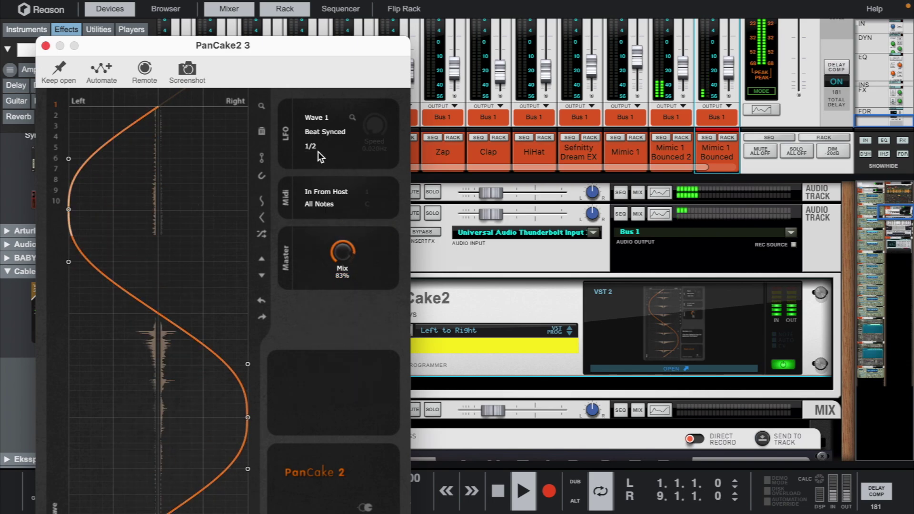
Set PanCake2's LFO rate to 1 Bar (4/4) and its mix to 77%
left_click(318, 151)
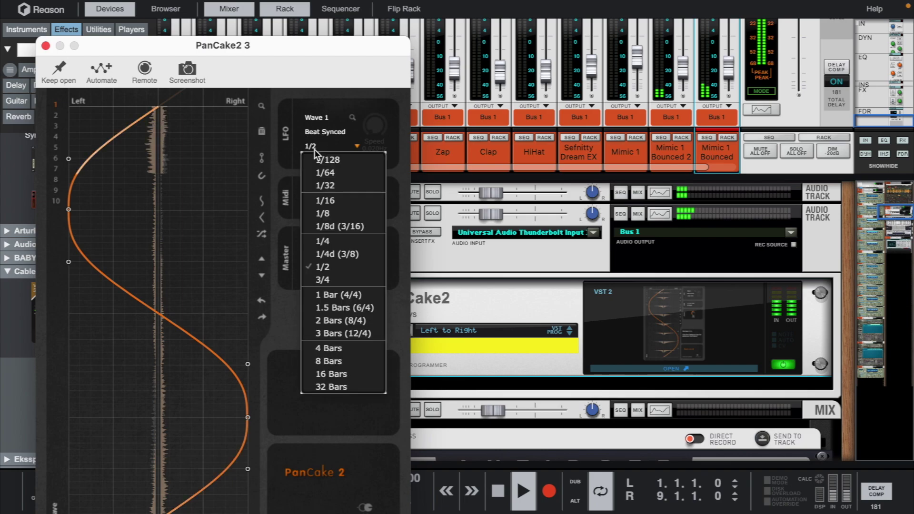
left_click(328, 293)
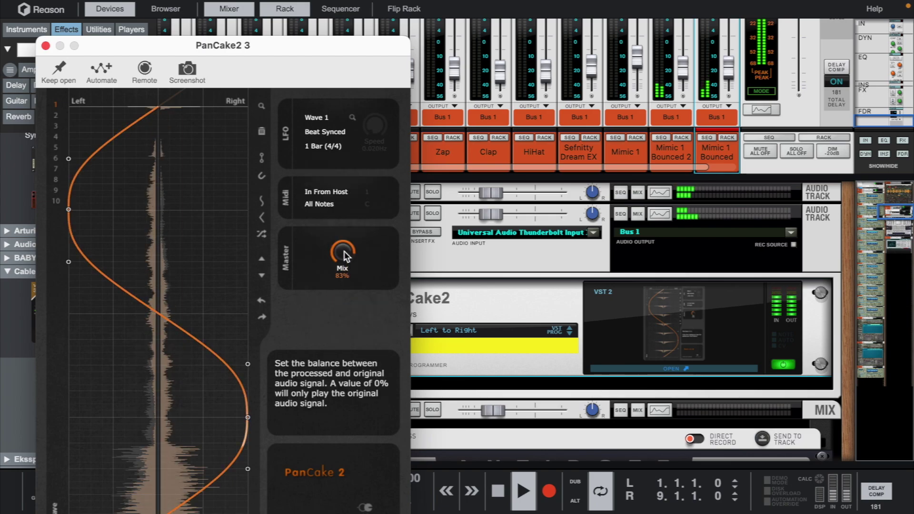
left_click_drag(343, 253, 343, 256)
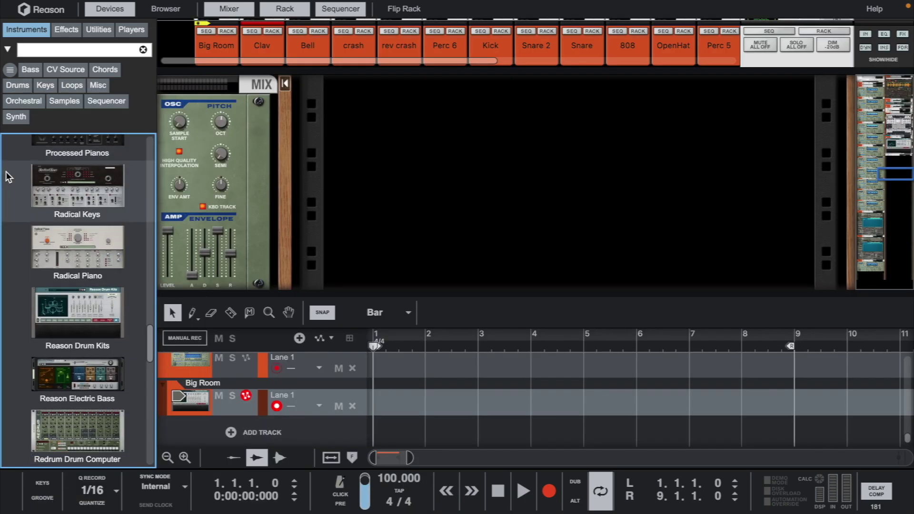
Add a Reason Electric Bass instrument to the rack and record a bass line on its track from bar 1
scroll(9, 178, "down", 4)
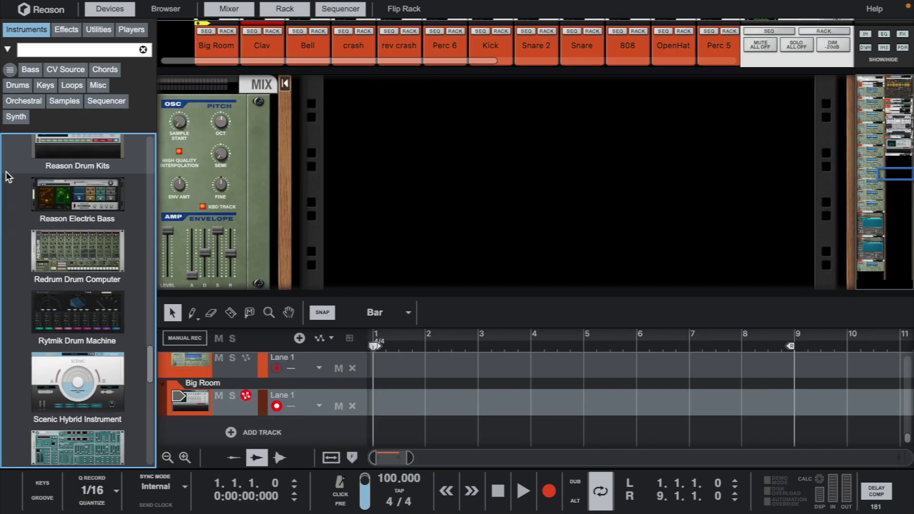
left_click_drag(57, 194, 483, 149)
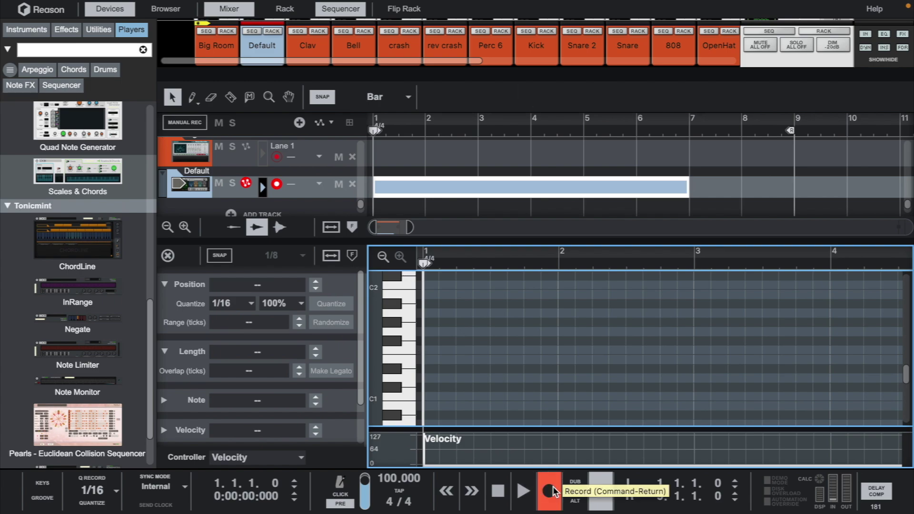
left_click(554, 490)
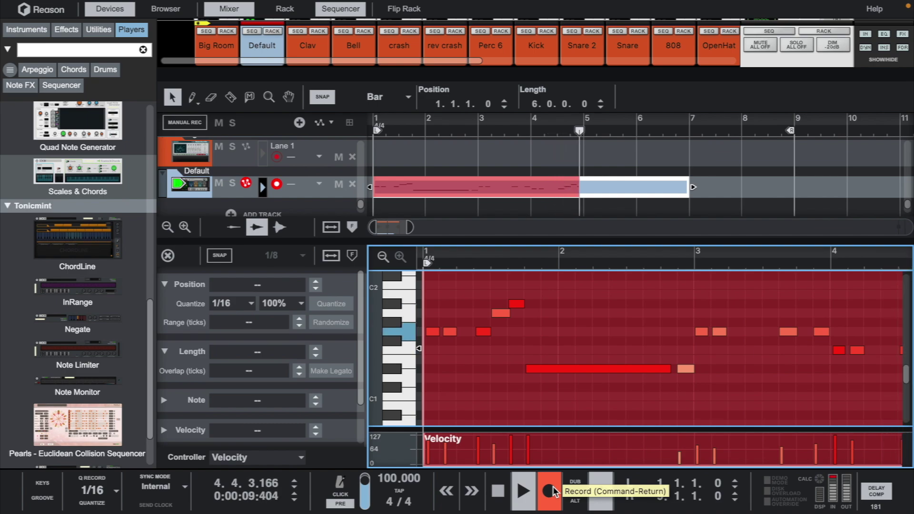
left_click(549, 486)
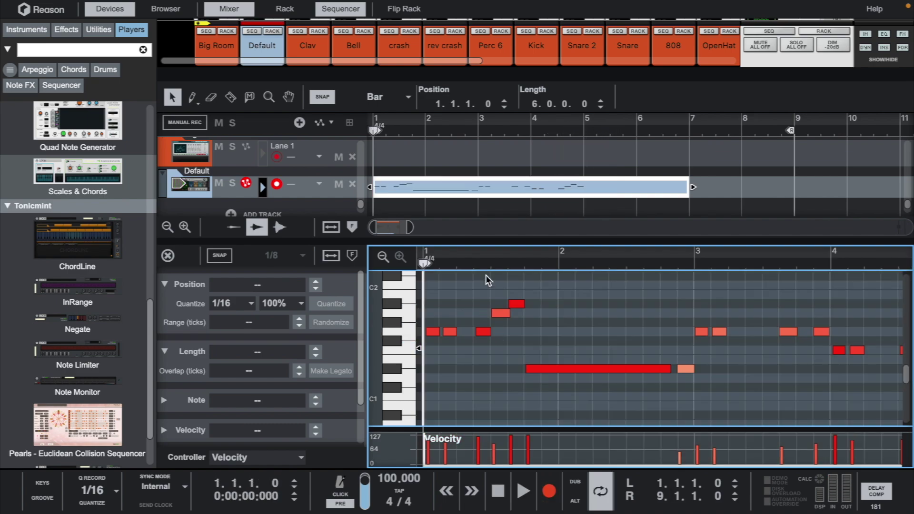
Duplicate all recorded bass notes so the phrase repeats from about bar 5, and play the result
right_click(494, 192)
key("Escape")
key("super+a")
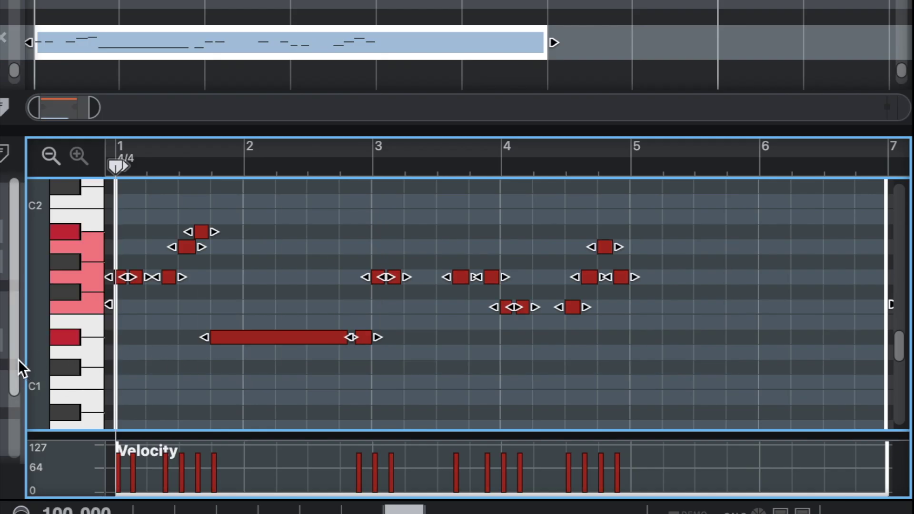
key("super+d")
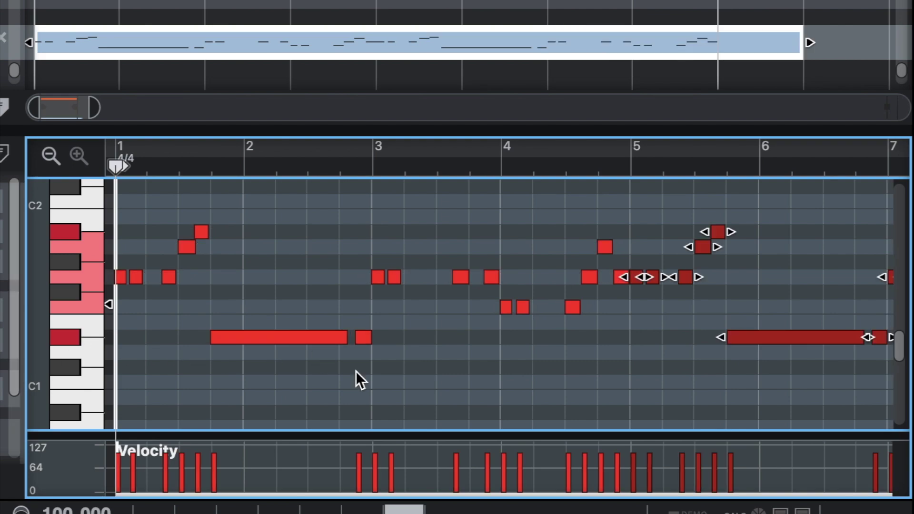
key("space")
left_click_drag(337, 149, 339, 96)
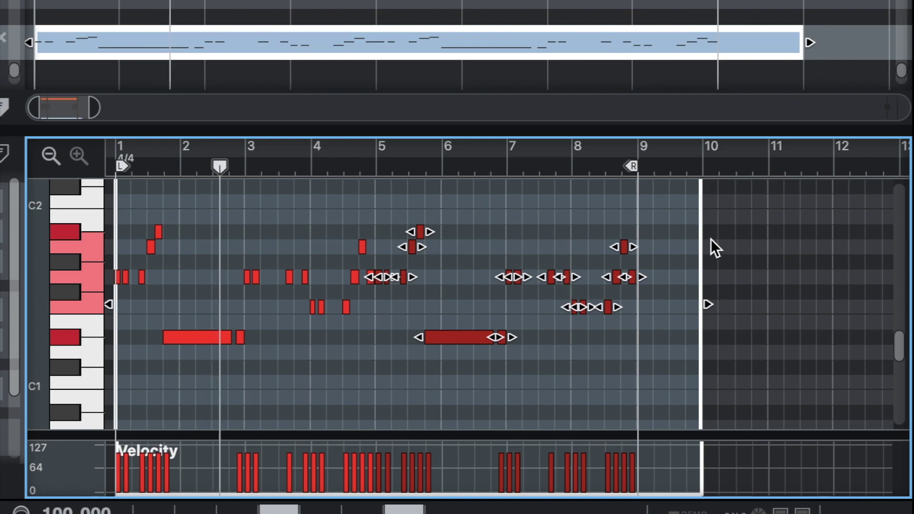
Shorten the bass clip so that it ends at bar 9
left_click_drag(704, 306, 659, 322)
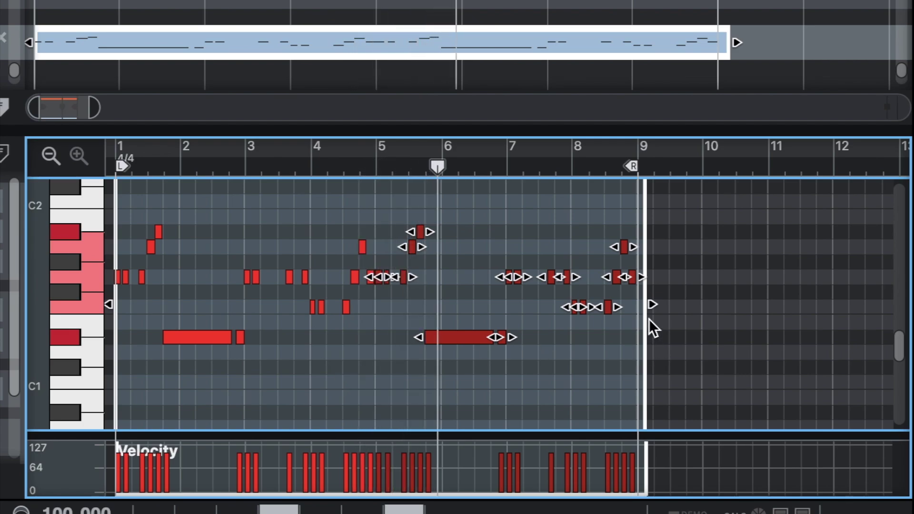
left_click_drag(648, 306, 646, 314)
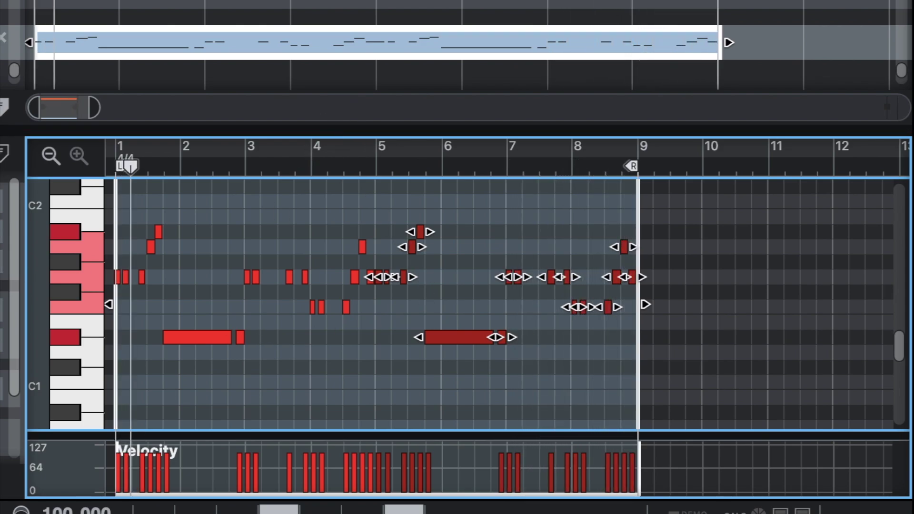
key("space")
Delete the final short bass note before bars 5 and 9 and lengthen the preceding higher note up to each bar line
left_click(591, 166)
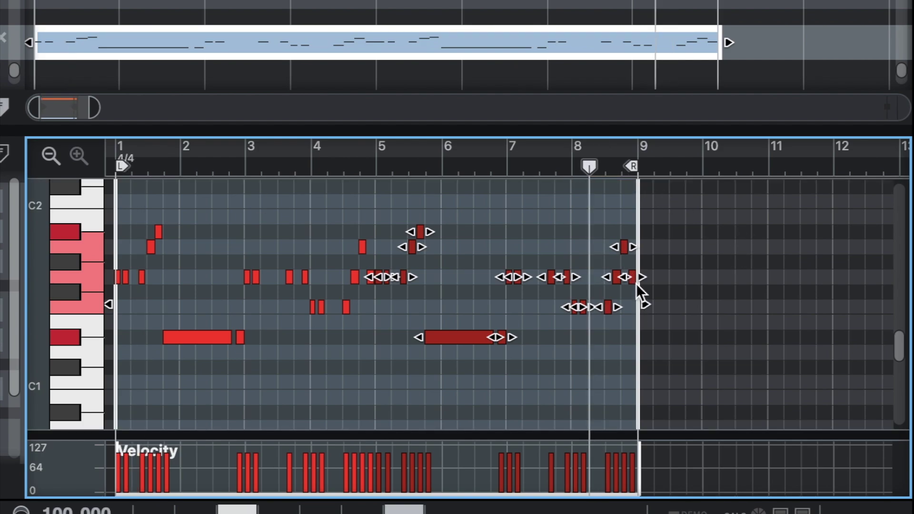
left_click(655, 264)
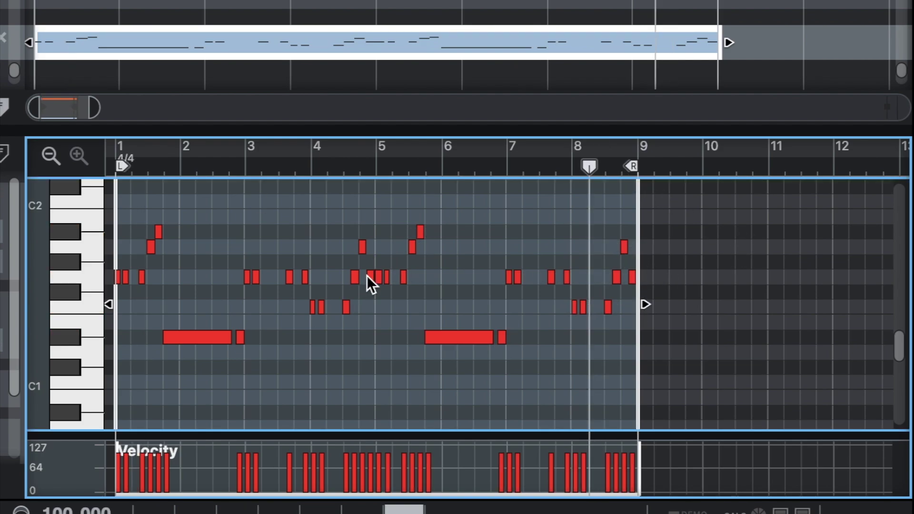
left_click(336, 165)
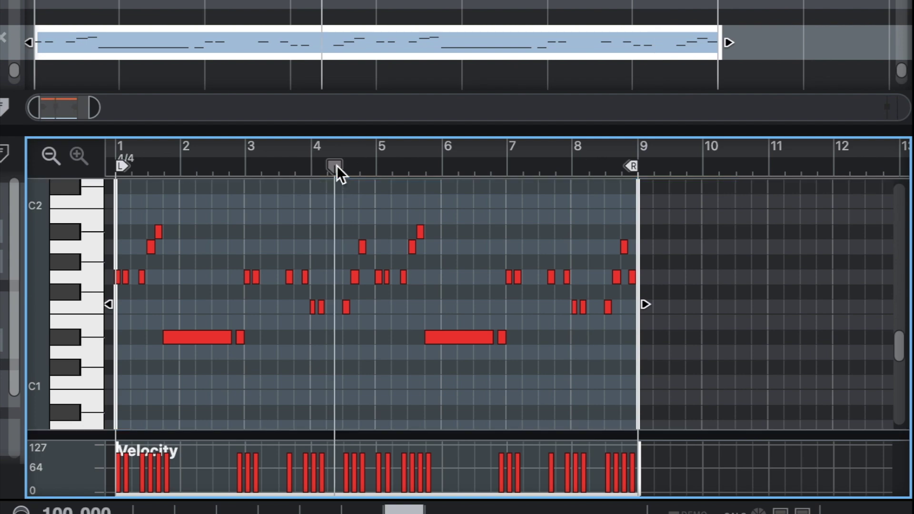
key("space")
key("space")
left_click(363, 247)
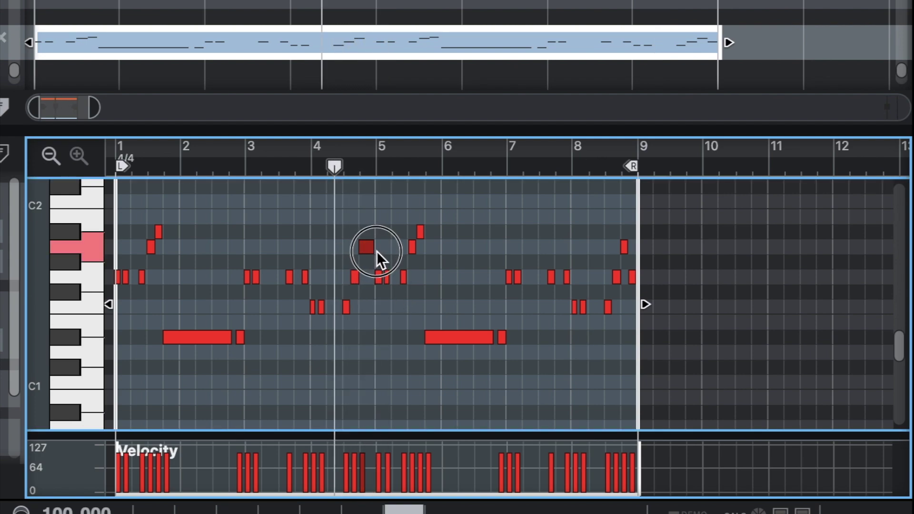
key("space")
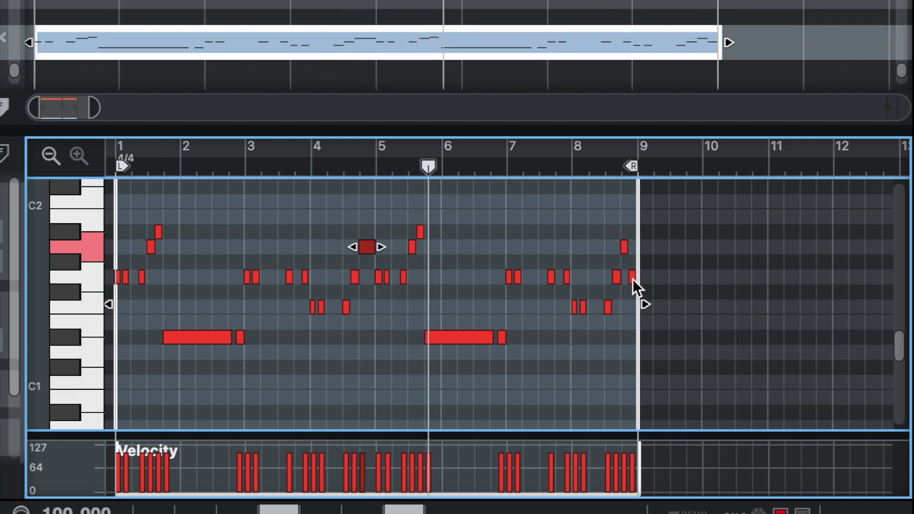
left_click_drag(631, 278, 640, 255)
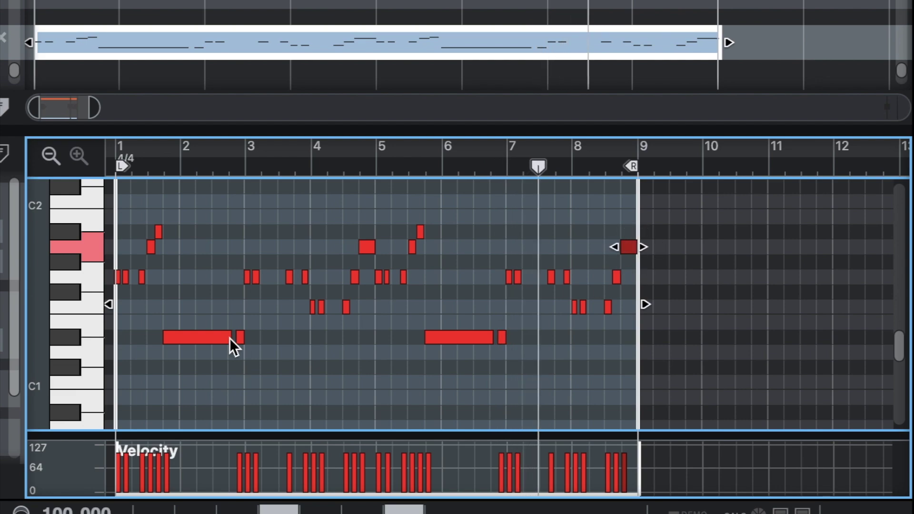
Raise the velocities of all the bass notes to about 127 and leave the note editor
left_click_drag(786, 183, 108, 318)
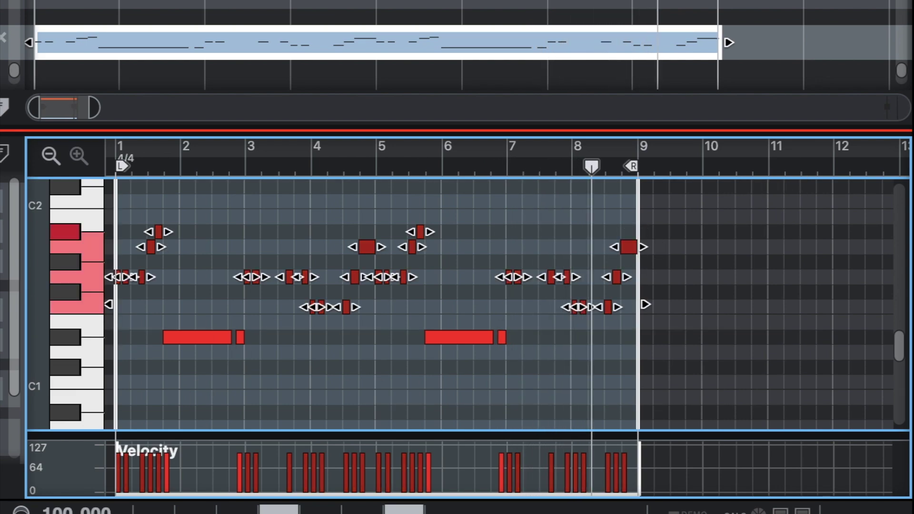
left_click(642, 453)
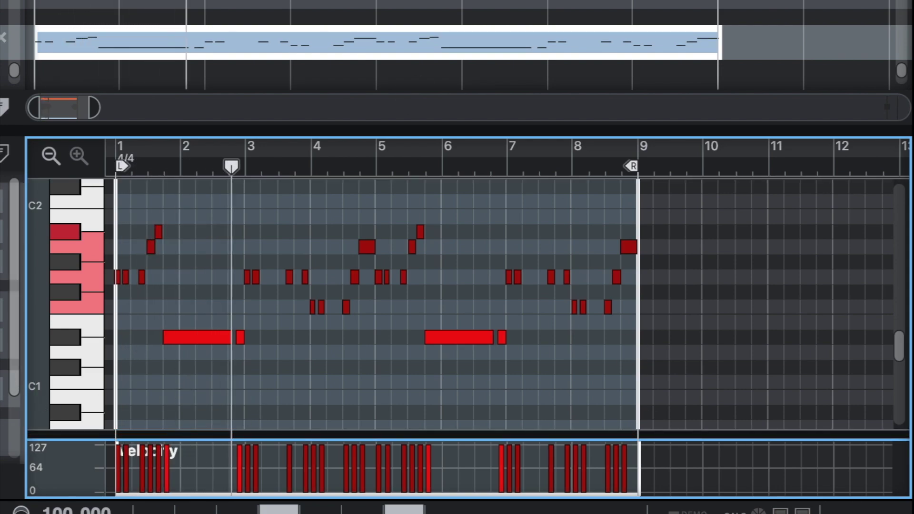
key("Escape")
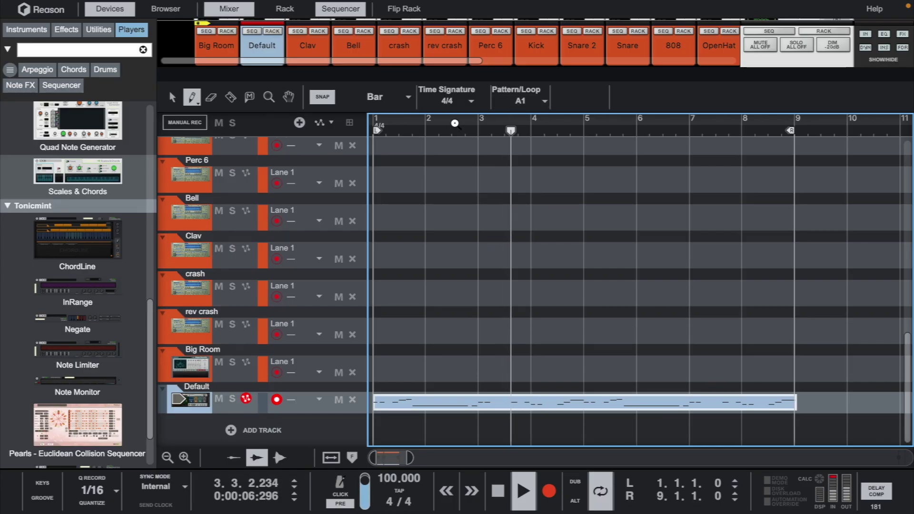
Enlarge the mixer area and route the Default bass channel's output to Bus 1
left_click_drag(430, 74, 431, 215)
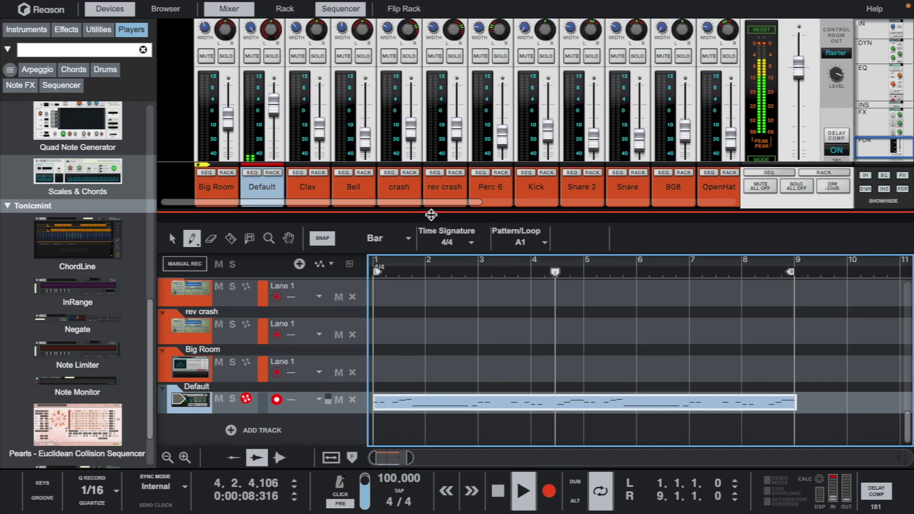
scroll(273, 147, "down", 3)
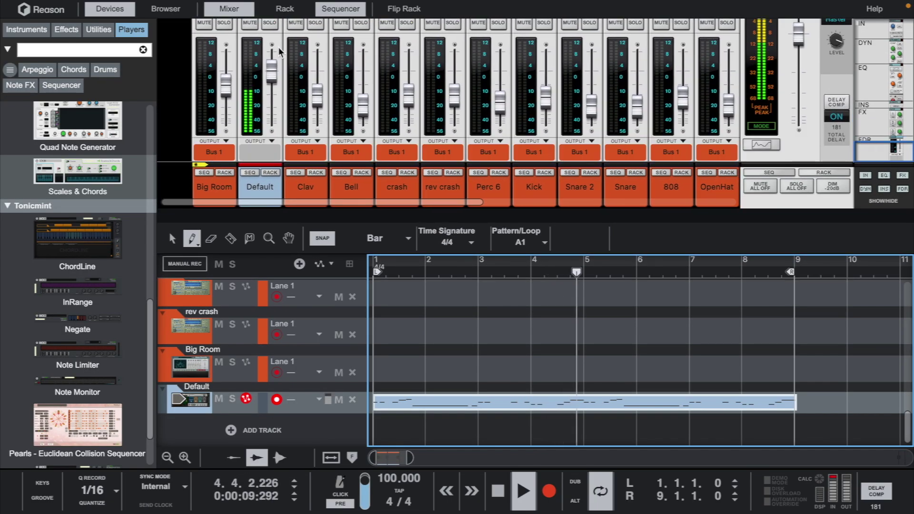
left_click(272, 143)
left_click(284, 126)
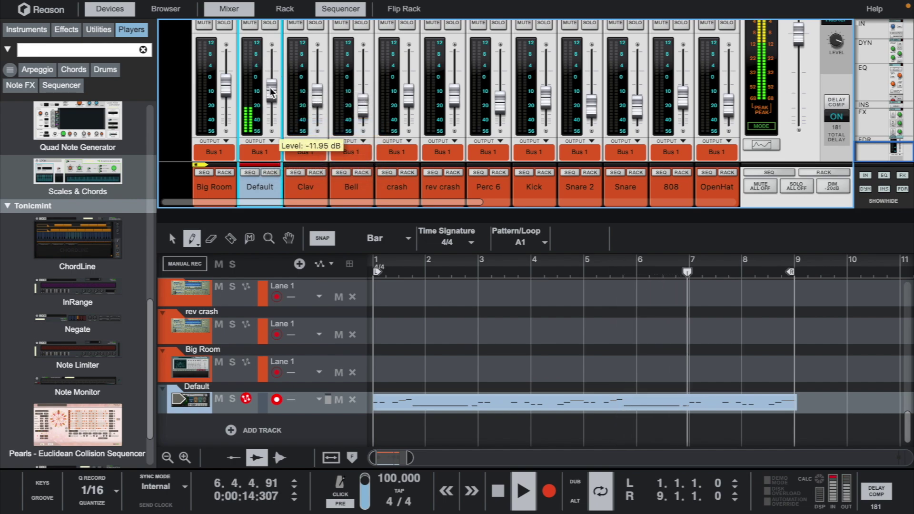
Set the Default bass channel's stereo width to 0 and its level to -11.95 dB
scroll(270, 92, "up", 3)
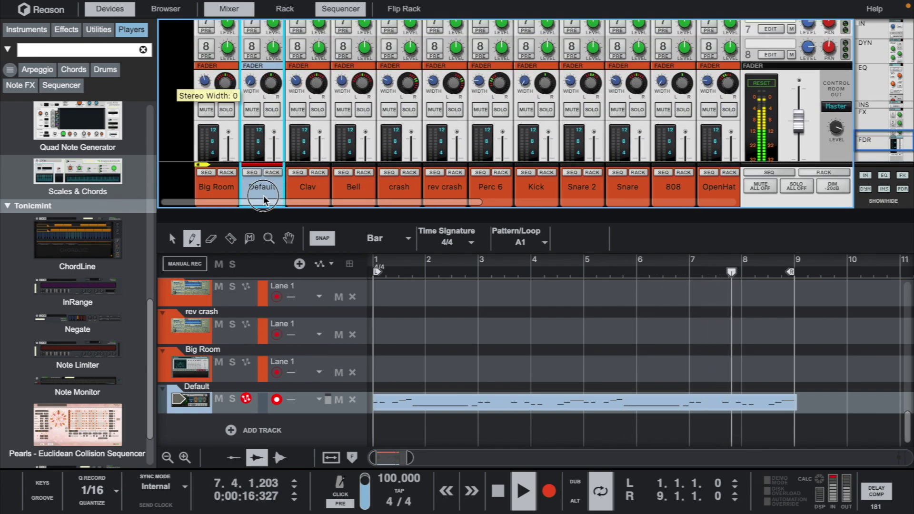
scroll(272, 143, "down", 3)
left_click(270, 86)
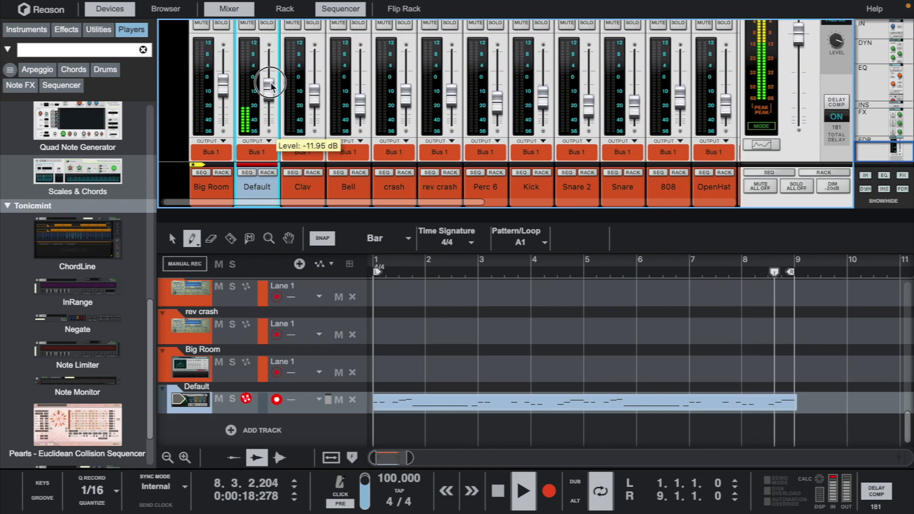
Show the Default channel's Electric Bass in the rack and set its DI/amp source mix to 61.0%
left_click(272, 170)
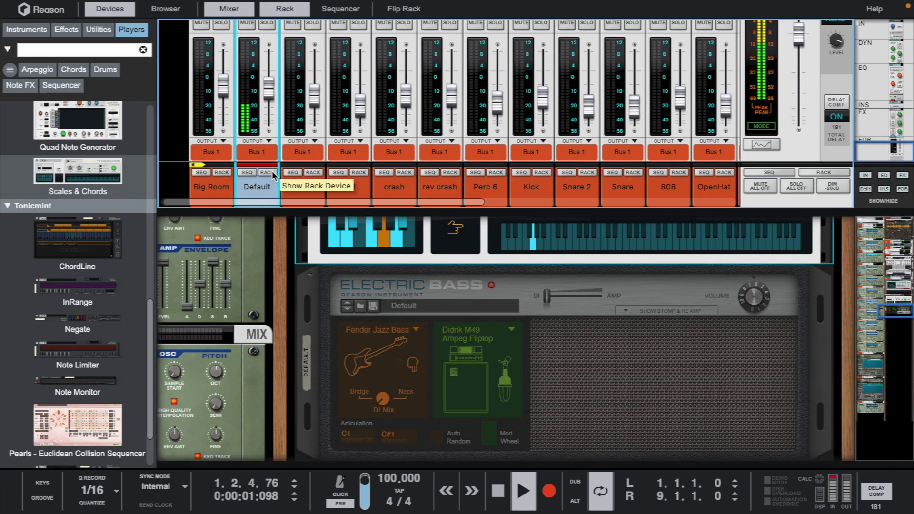
left_click(546, 299)
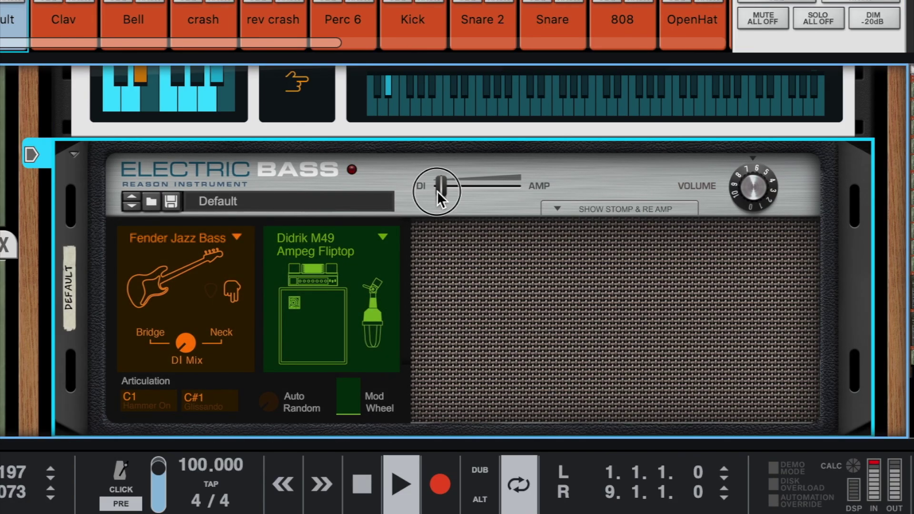
left_click_drag(437, 190, 478, 204)
scroll(319, 281, "down", 5)
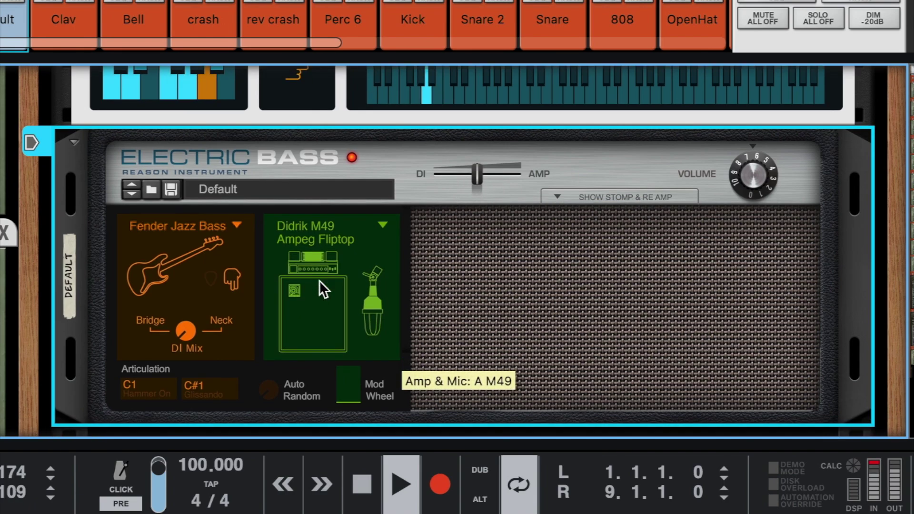
scroll(318, 281, "up", 3)
scroll(319, 281, "up", 1)
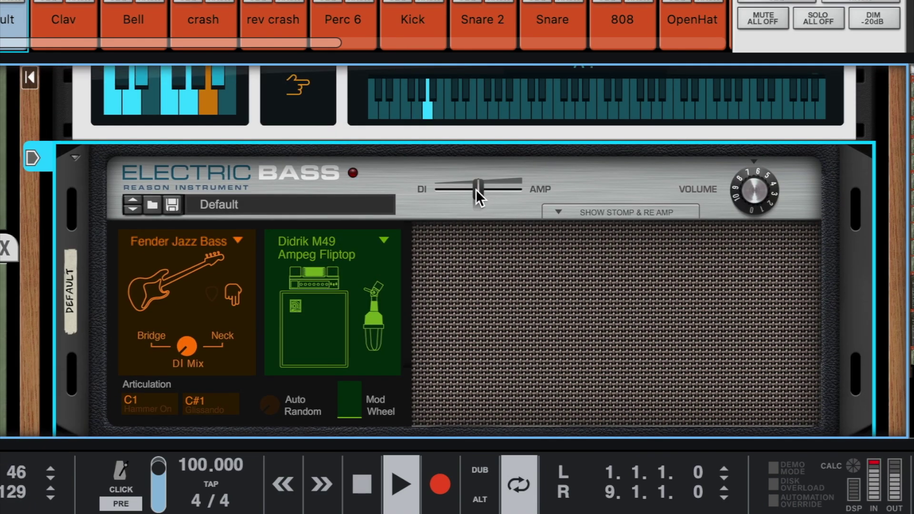
left_click_drag(475, 190, 492, 189)
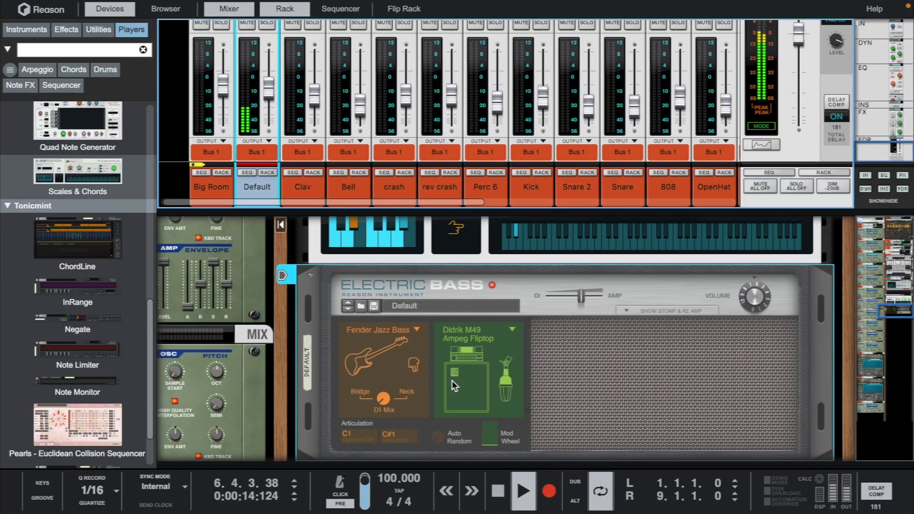
Open the Default mix channel's insert effects area in the rack and list the available effects devices
scroll(453, 380, "up", 5)
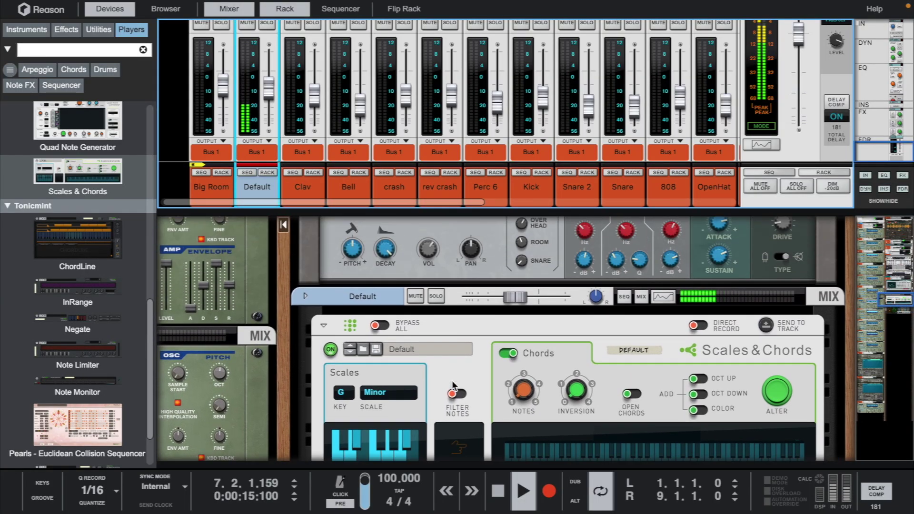
left_click(305, 306)
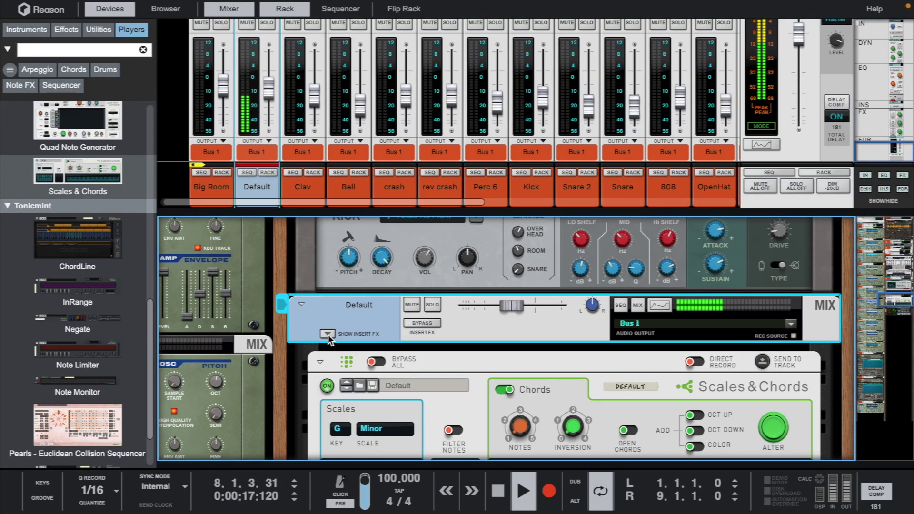
left_click(327, 335)
left_click(346, 378)
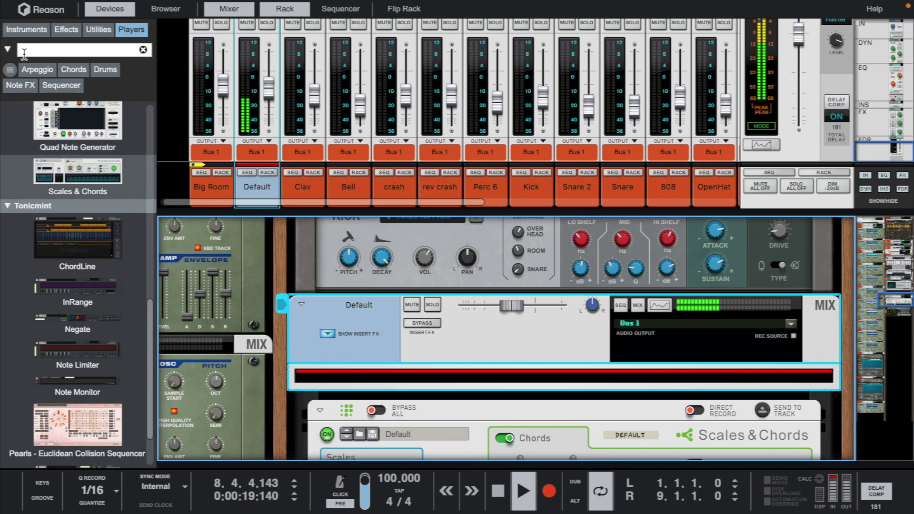
left_click(267, 85)
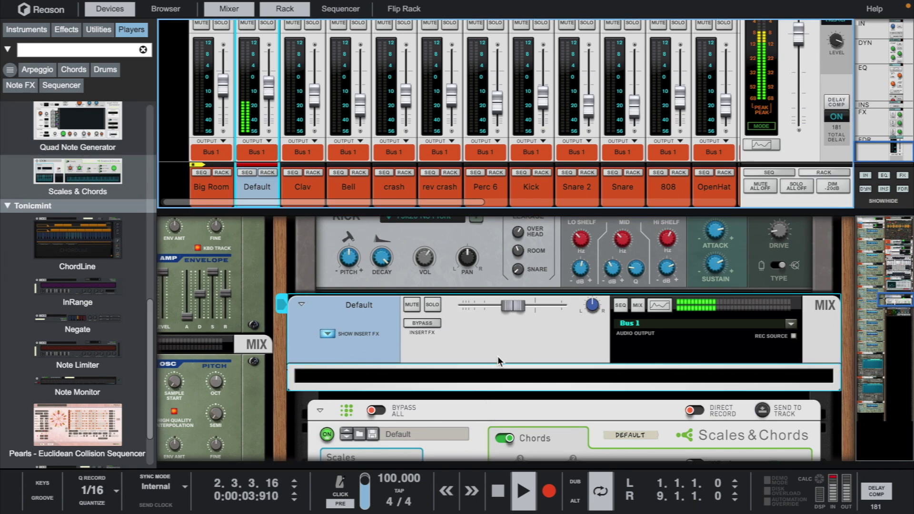
left_click(442, 379)
scroll(96, 281, "down", 1)
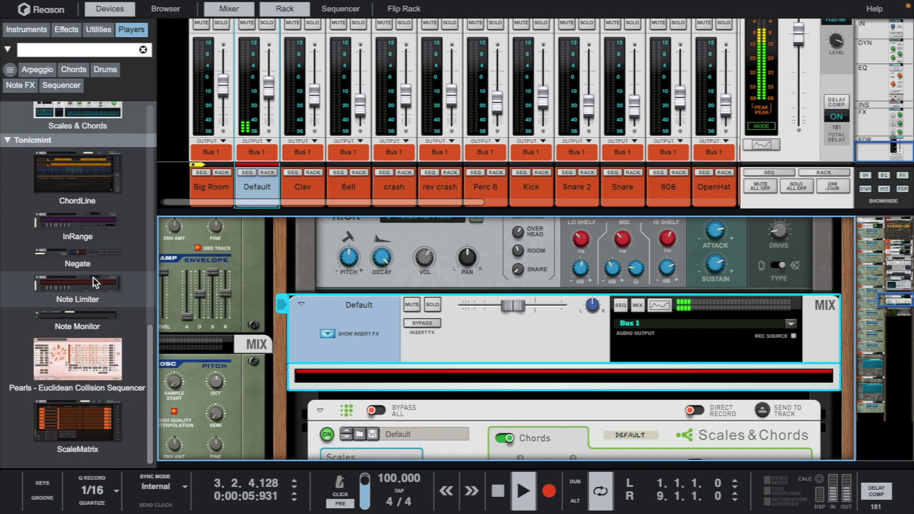
scroll(95, 281, "up", 4)
scroll(95, 281, "up", 3)
left_click(67, 30)
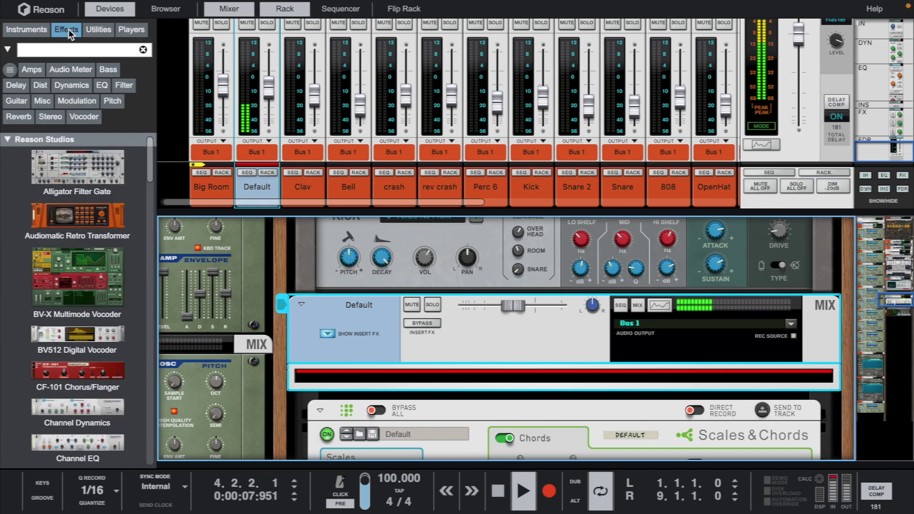
Shift the Electric Bass's DI/amp source mix slightly toward DI and show its stomp and reamp section
scroll(594, 382, "down", 5)
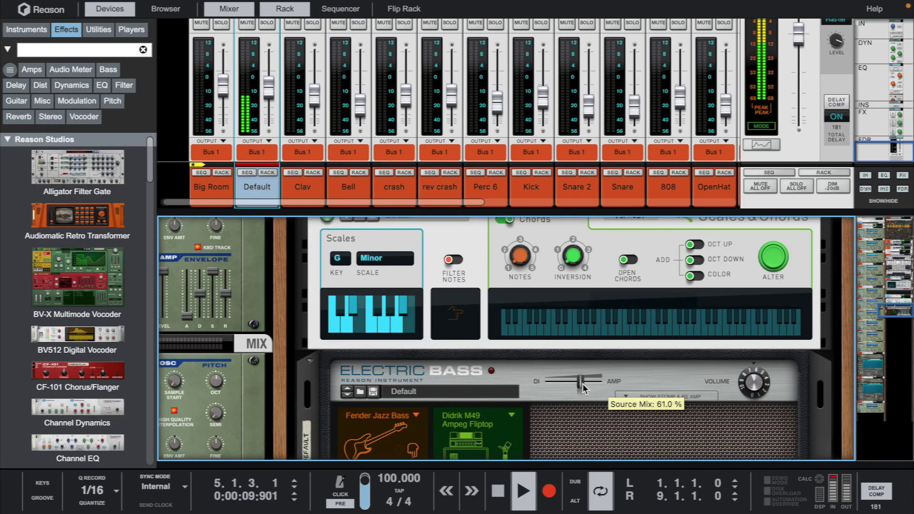
left_click_drag(581, 383, 552, 383)
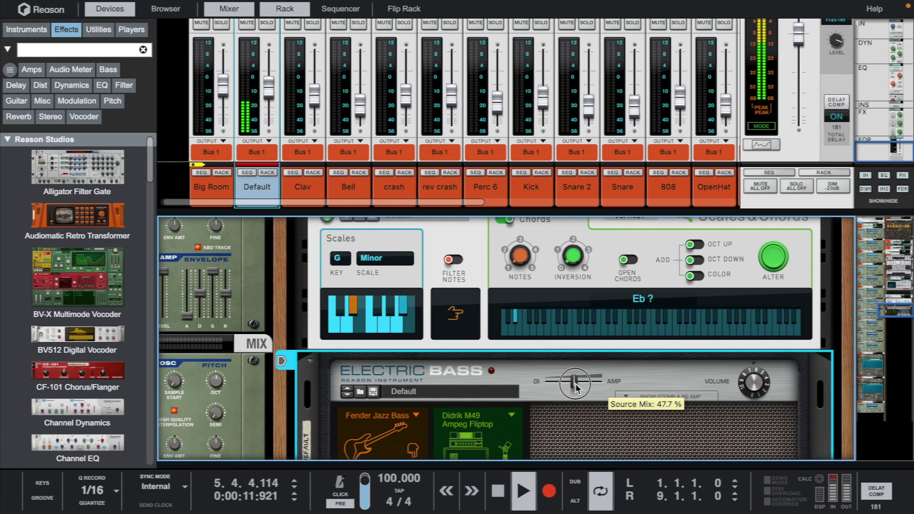
scroll(573, 362, "down", 3)
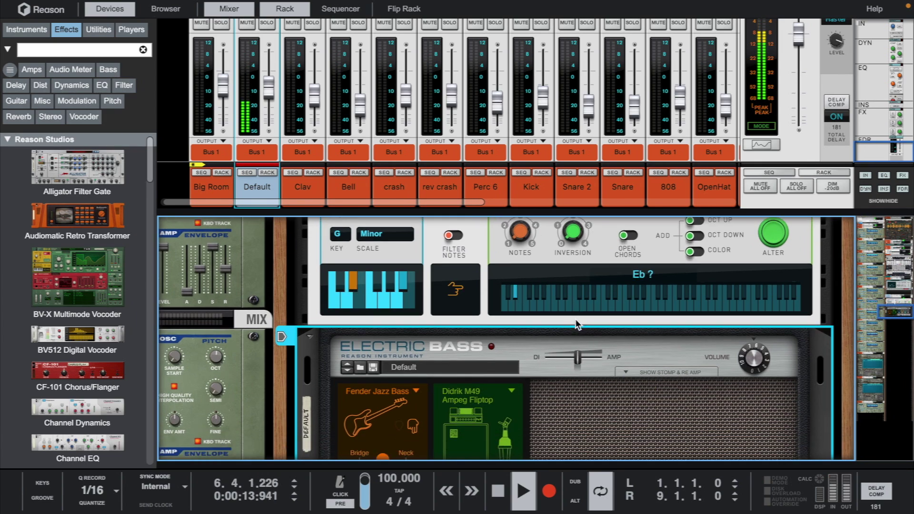
left_click(652, 278)
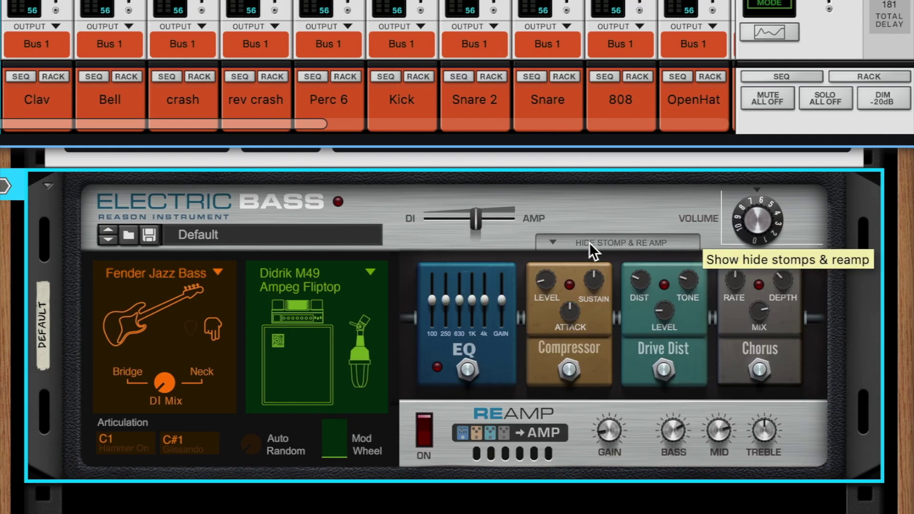
Turn on the bass EQ pedal with the 100 band at 8.1 dB, the 250 band slightly boosted and the gain at -0.6 dB
left_click_drag(432, 300, 433, 276)
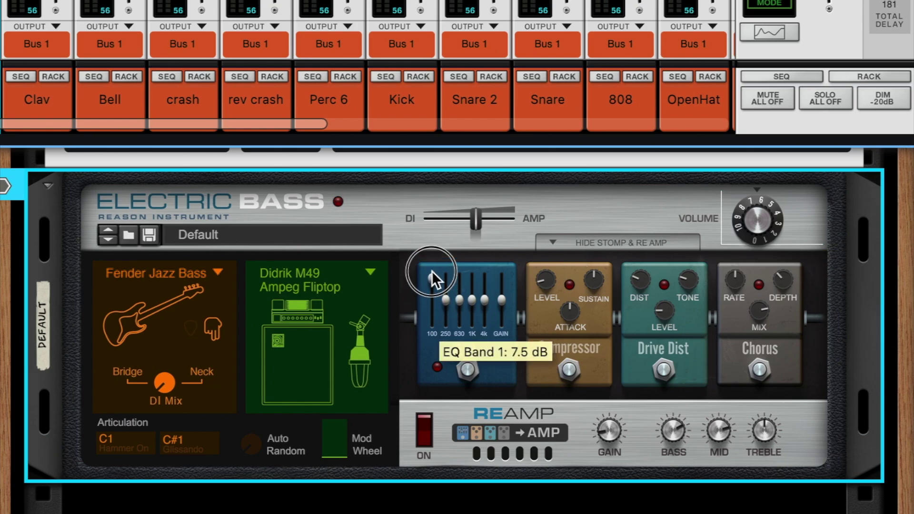
left_click(438, 366)
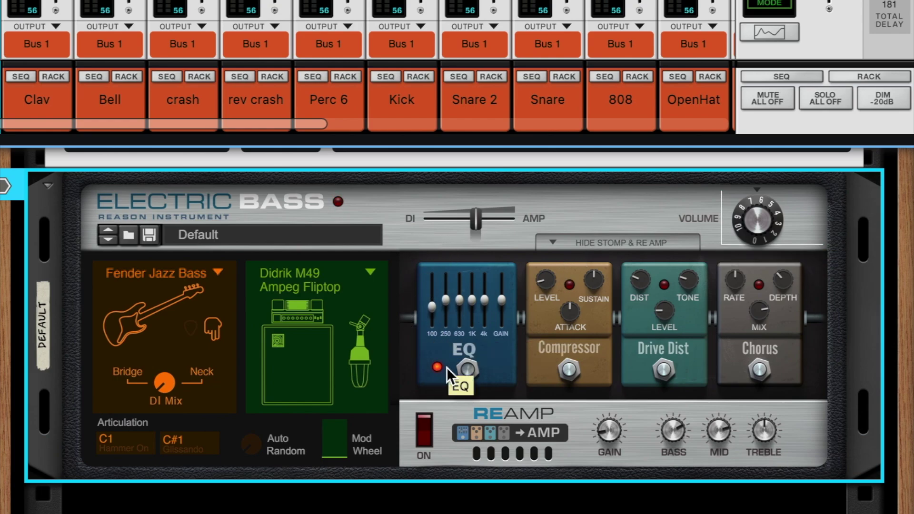
left_click_drag(433, 307, 433, 279)
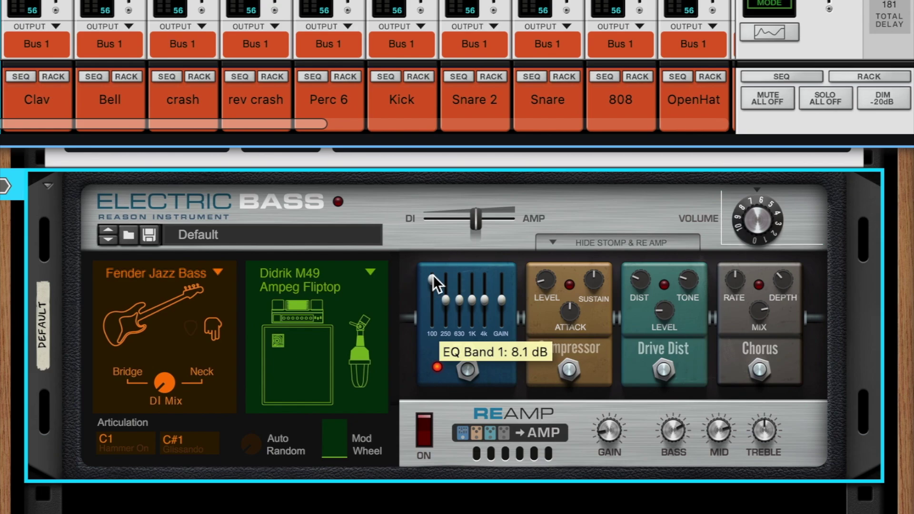
left_click_drag(449, 312, 501, 307)
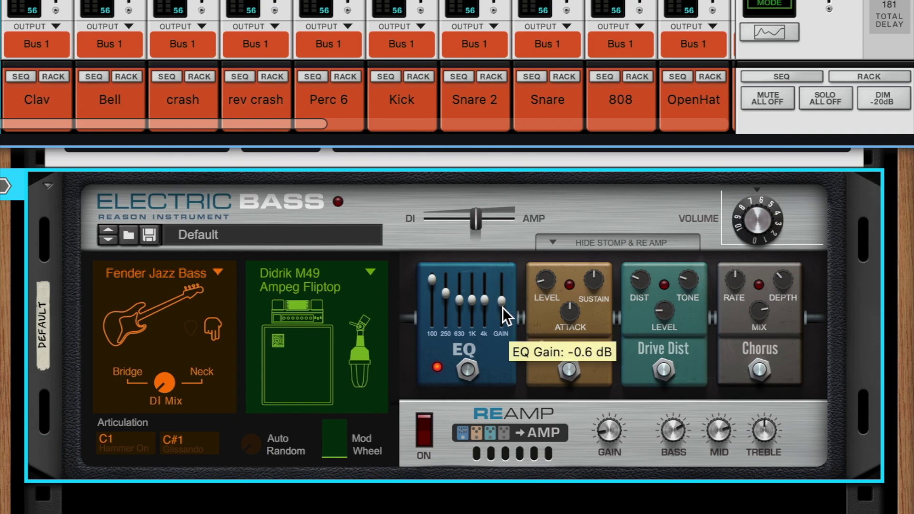
left_click(468, 364)
left_click(468, 366)
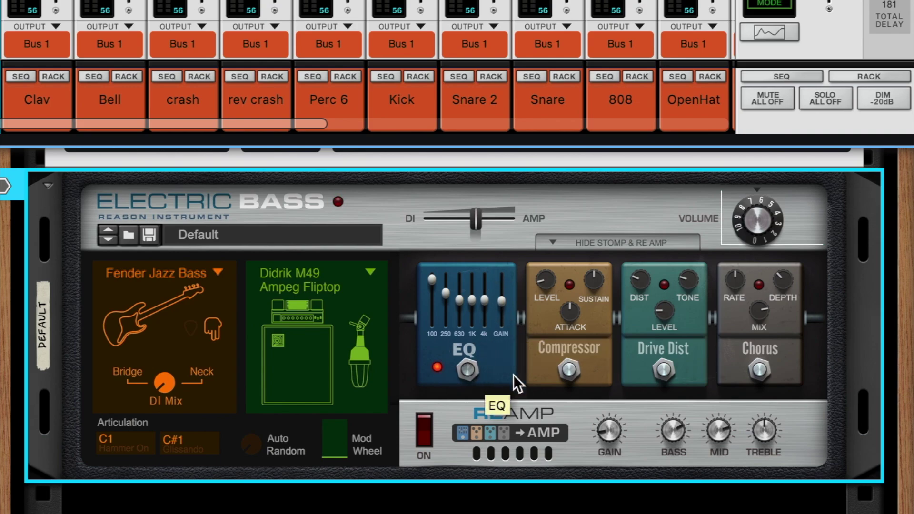
Fine-tune the reamp's gain, bass and mid, and turn on the Chorus pedal with an adjusted mix
left_click_drag(608, 425, 608, 424)
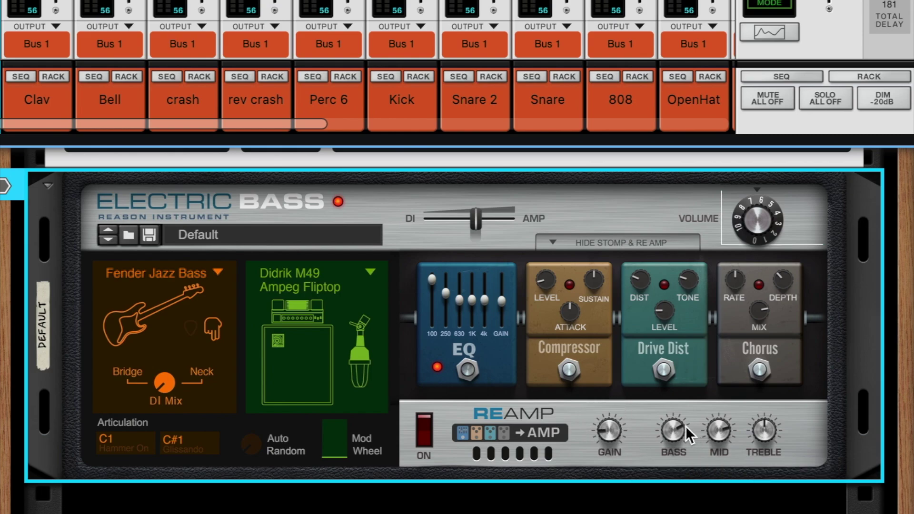
left_click_drag(675, 430, 726, 441)
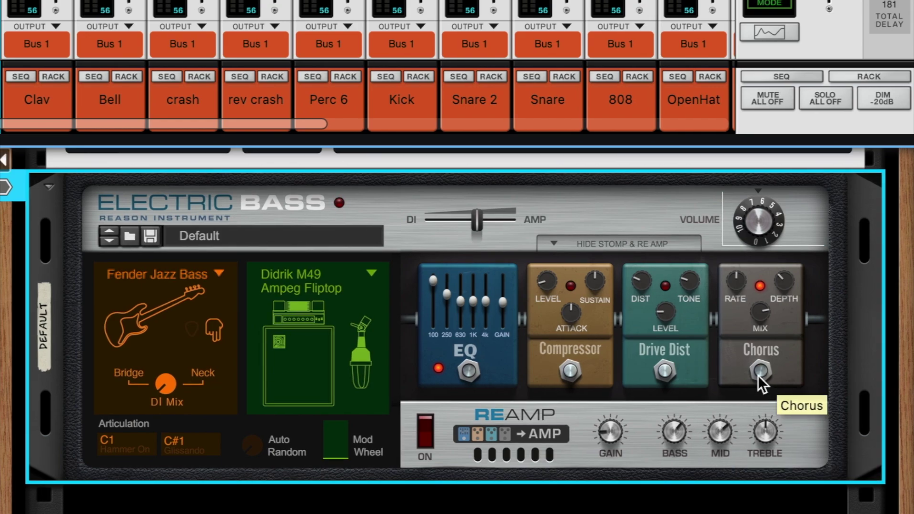
scroll(758, 375, "up", 2)
left_click_drag(775, 338, 775, 346)
Turn on the Drive Dist pedal with its tone at 42.120 %, and turn on the Compressor with reduced sustain
left_click(677, 397)
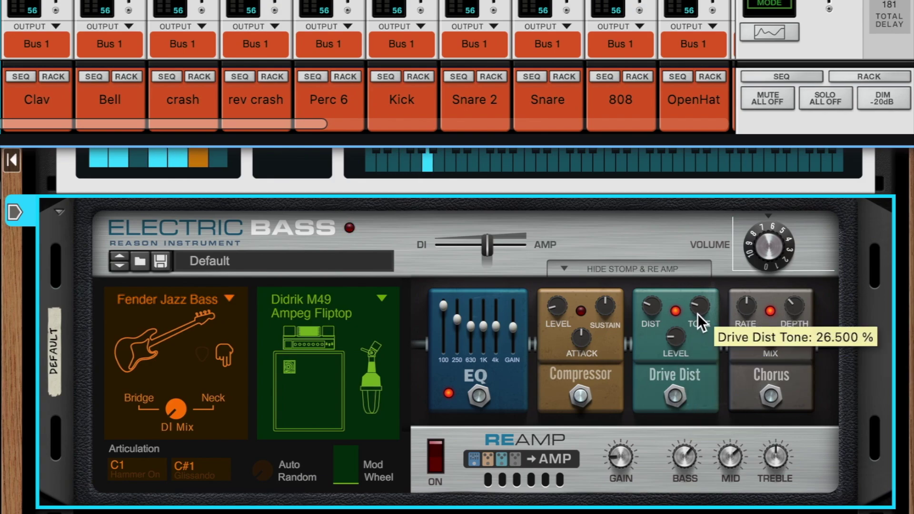
mouse_move(704, 305)
left_mouse_down()
mouse_move(707, 272)
mouse_move(709, 298)
left_mouse_up()
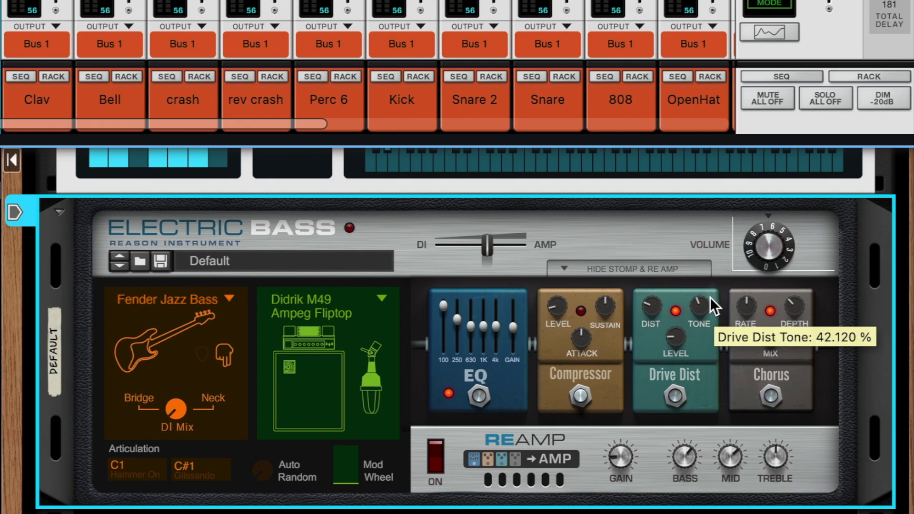
left_click_drag(648, 309, 616, 314)
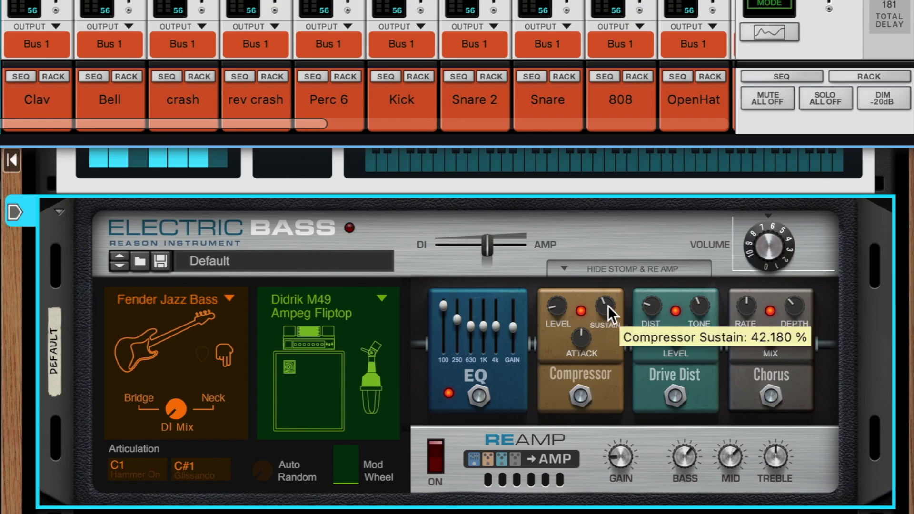
mouse_move(607, 305)
left_mouse_down()
mouse_move(607, 290)
mouse_move(610, 318)
mouse_move(609, 310)
left_mouse_up()
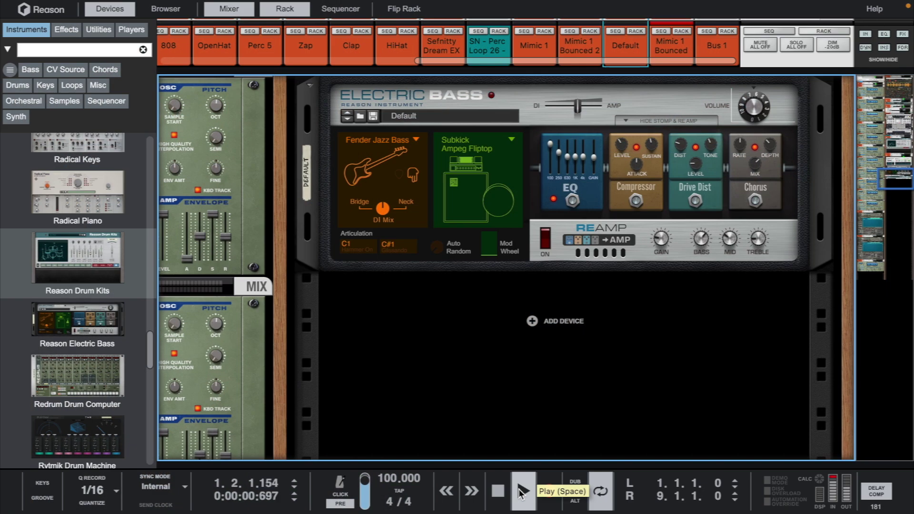
Add a Reason Drum Kits instrument to the rack and record a drum pattern on it from bar 1, turning off the click
left_click_drag(83, 251, 477, 364)
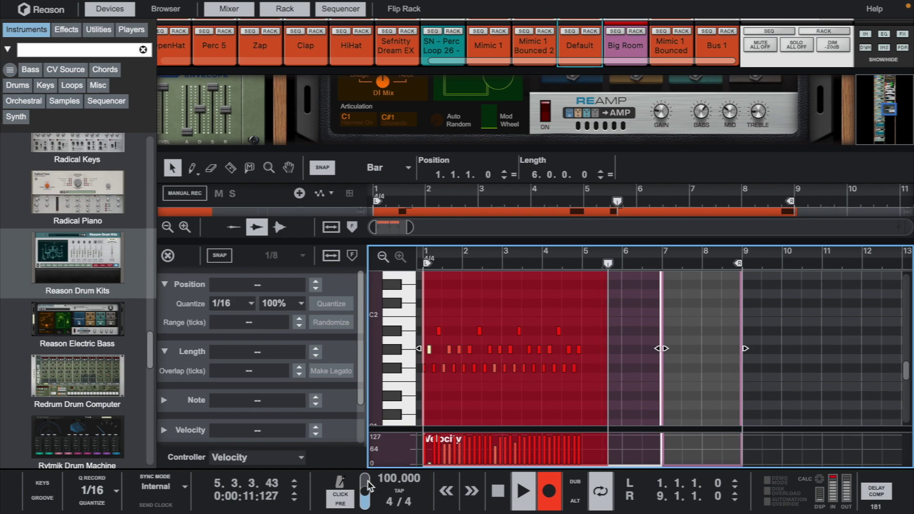
left_click(341, 497)
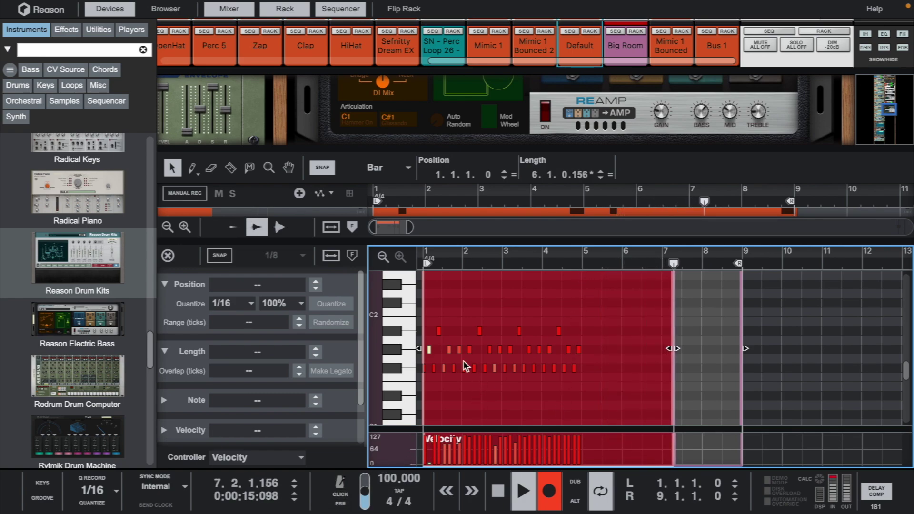
left_click_drag(543, 255, 650, 380)
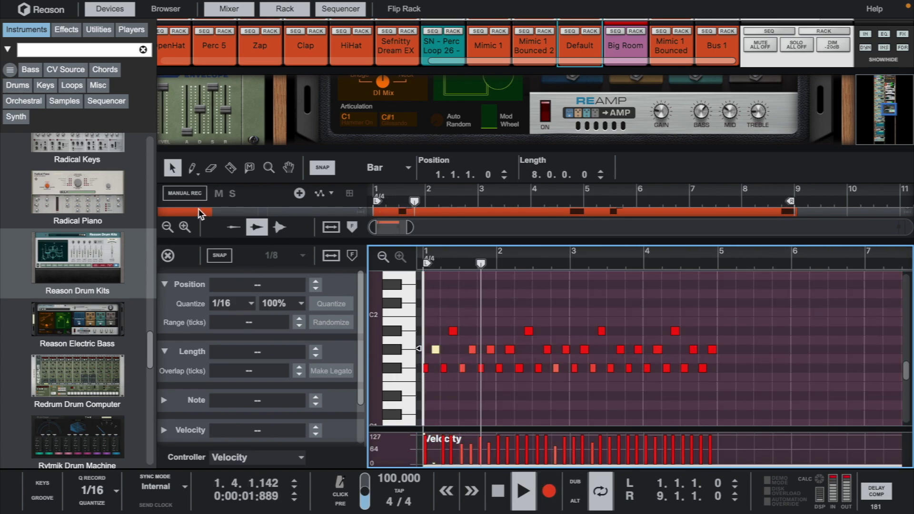
Tidy the recorded drum notes and draw a D1 note at velocity 127 and an E1 note at 1.3.1.0
left_click(194, 169)
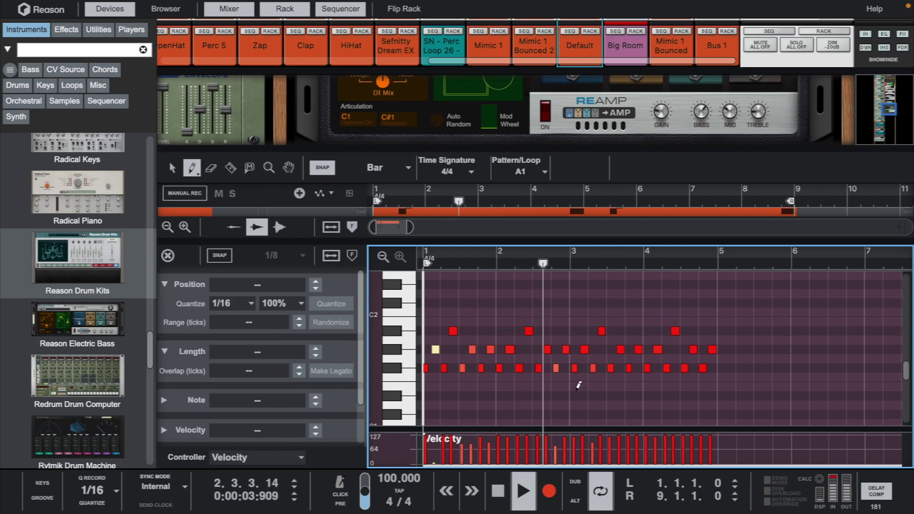
key("q")
left_click_drag(744, 318, 361, 380)
left_click(338, 431)
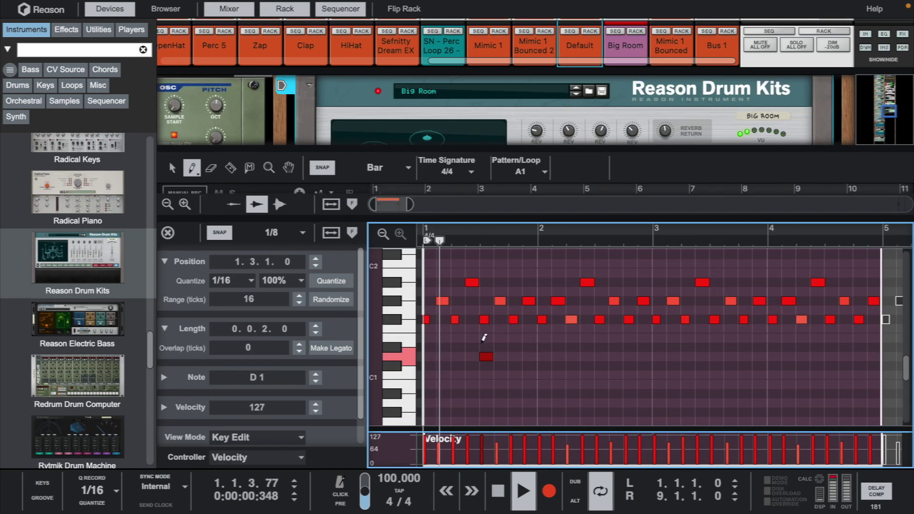
left_click(486, 337)
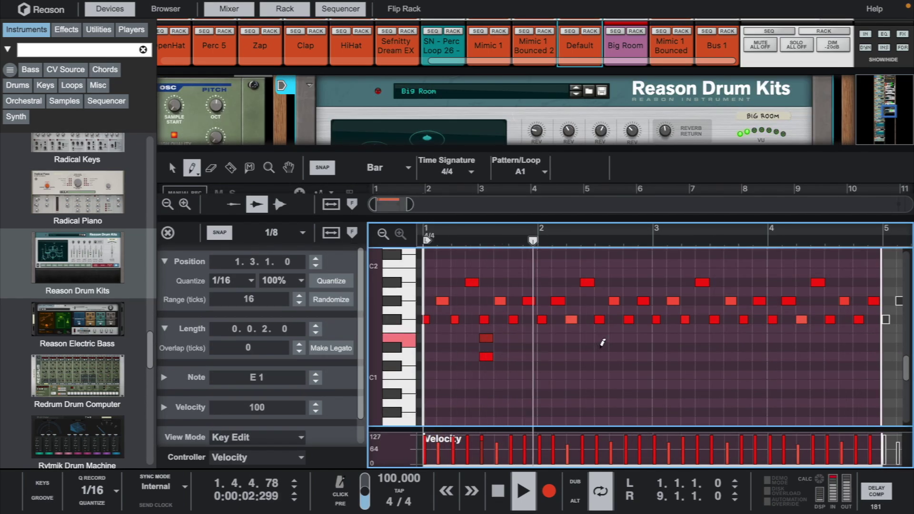
key("space")
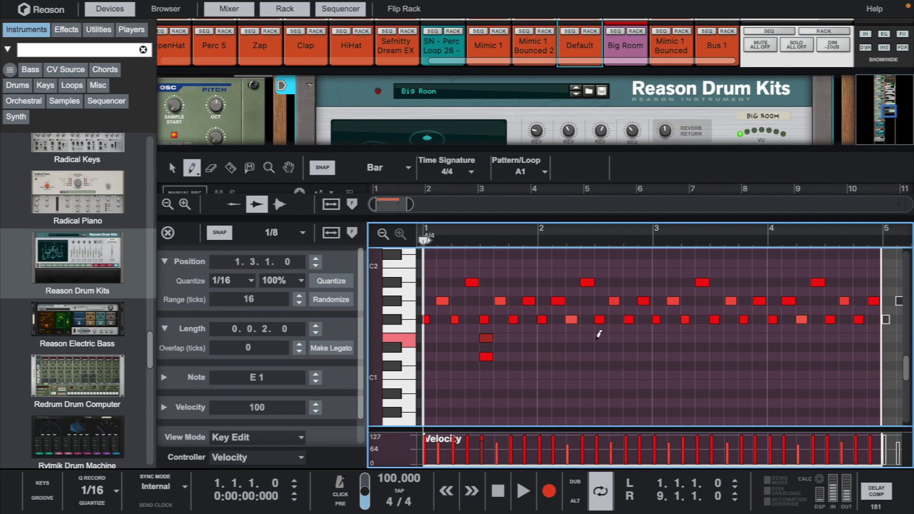
Add the same D1 and E1 hits at 2.3.1.0 and repeat the pairs on beat 3 of bars 3 and 4
left_click(600, 337)
key("space")
key("q")
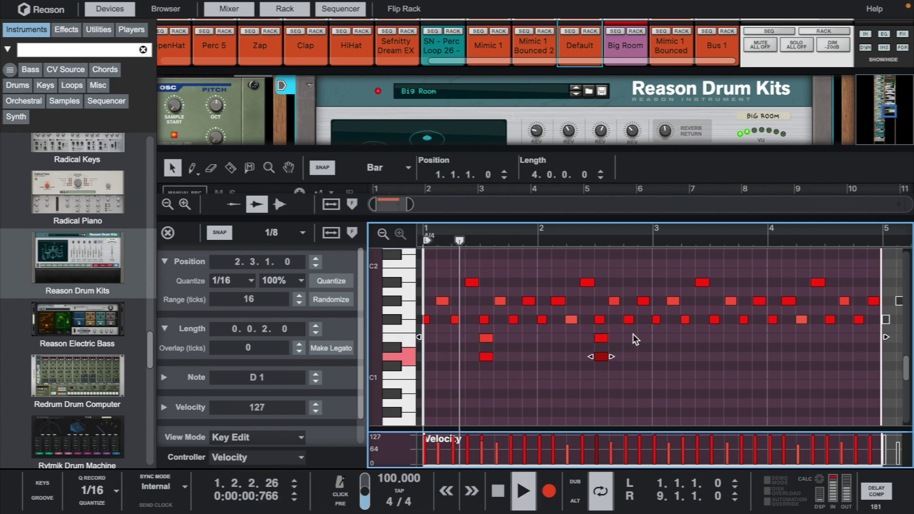
mouse_move(633, 336)
left_mouse_down()
mouse_move(485, 363)
mouse_move(717, 360)
left_mouse_up()
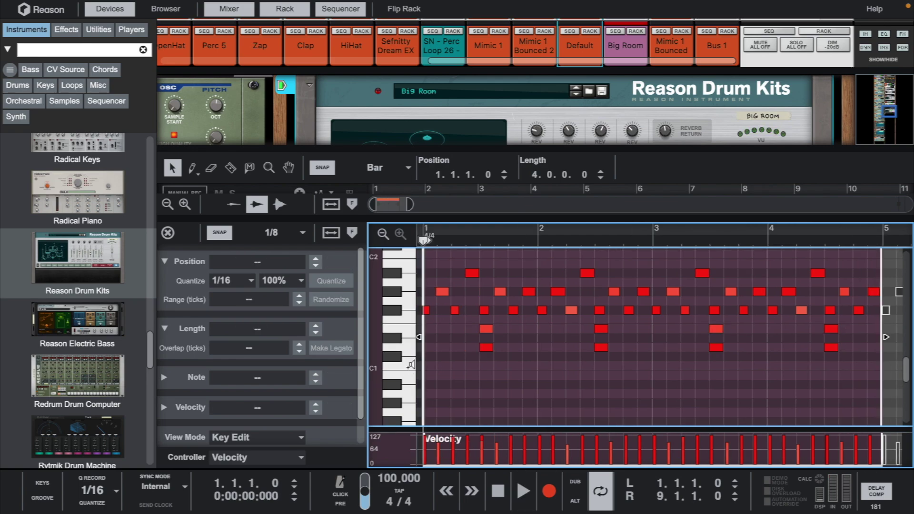
Draw C1 kick notes at 1.1.1.0, 1.1.3.0 and 2.2.3.0, raising the last two to velocity 127
double_click(429, 365)
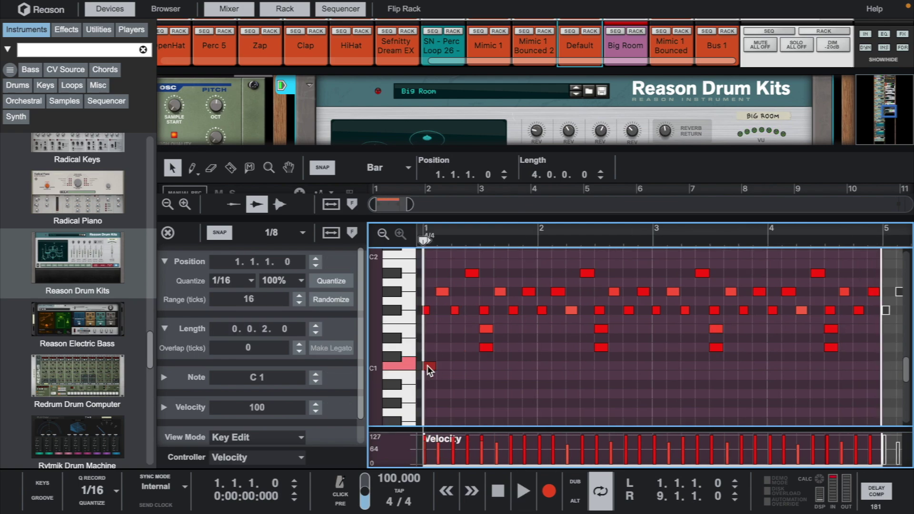
key("w")
left_click(443, 366)
key("space")
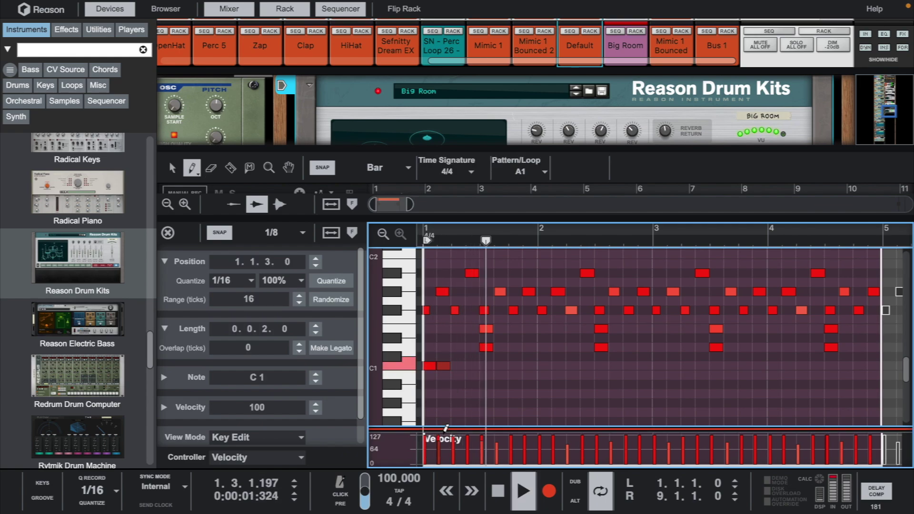
left_click(439, 435)
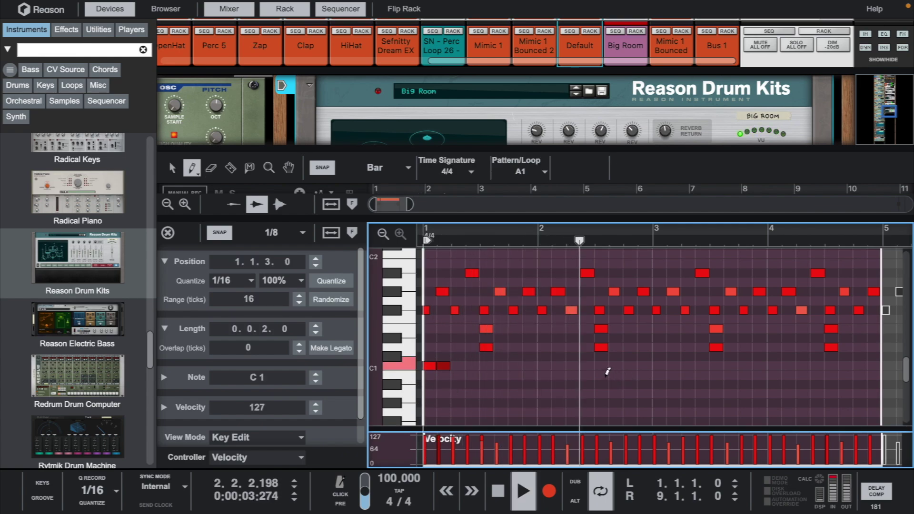
left_click(588, 365)
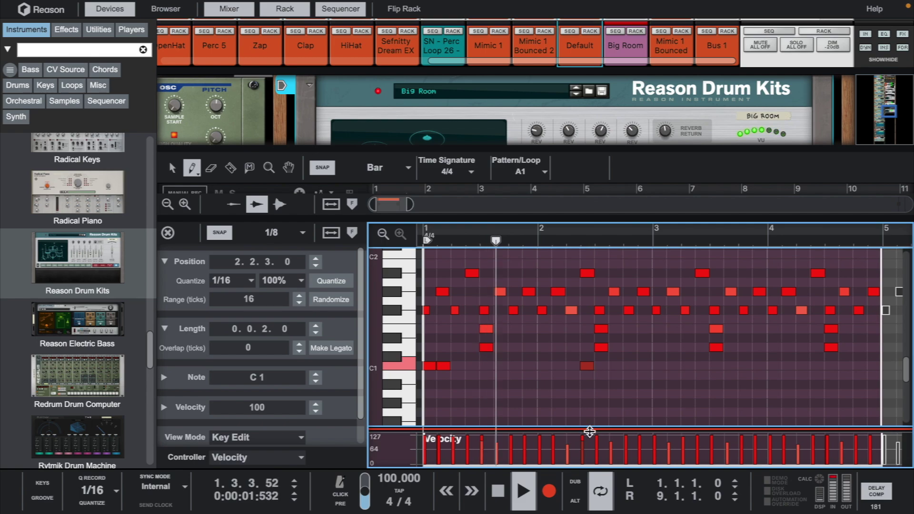
left_click_drag(589, 435, 582, 382)
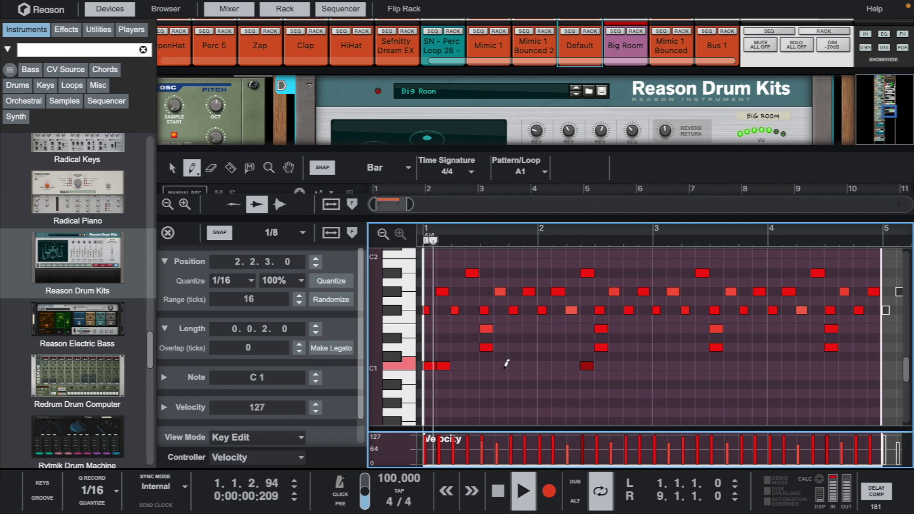
left_click(471, 365)
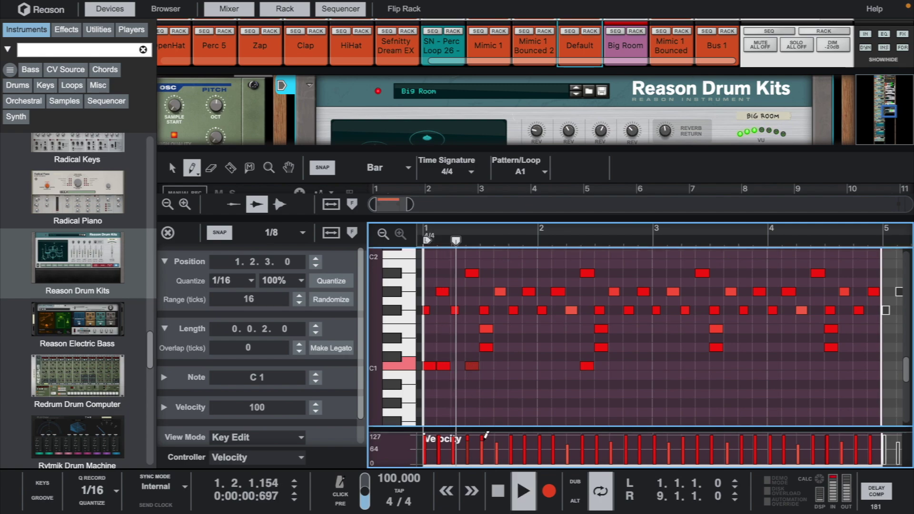
left_click_drag(462, 441, 497, 392)
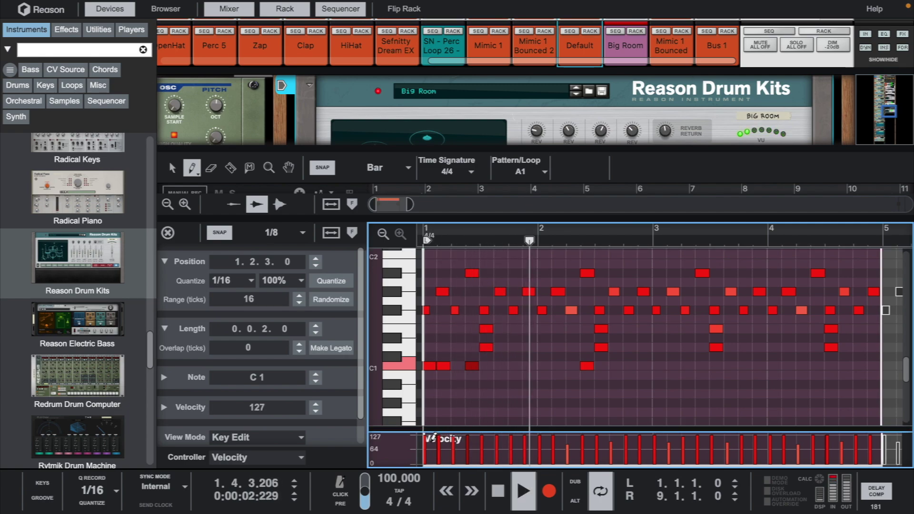
key("space")
left_click_drag(423, 434, 909, 139)
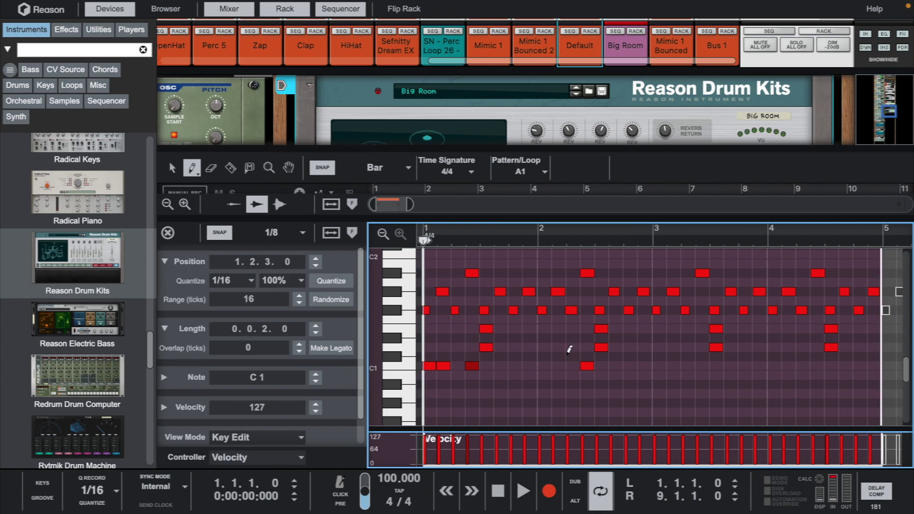
key("Delete")
key("space")
Set the velocity of the two opening C1 kick notes to 127 and restart playback from bar 1
key("q")
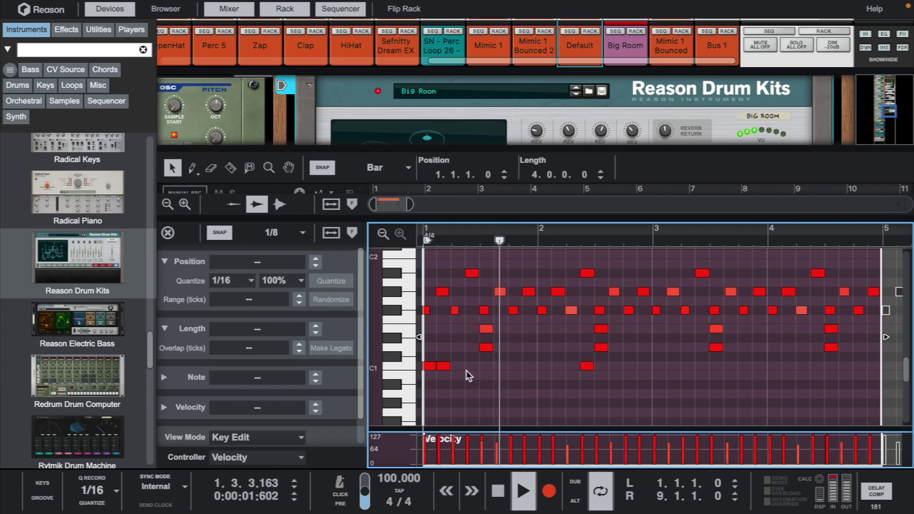
left_click_drag(466, 370, 419, 364)
left_click(260, 407)
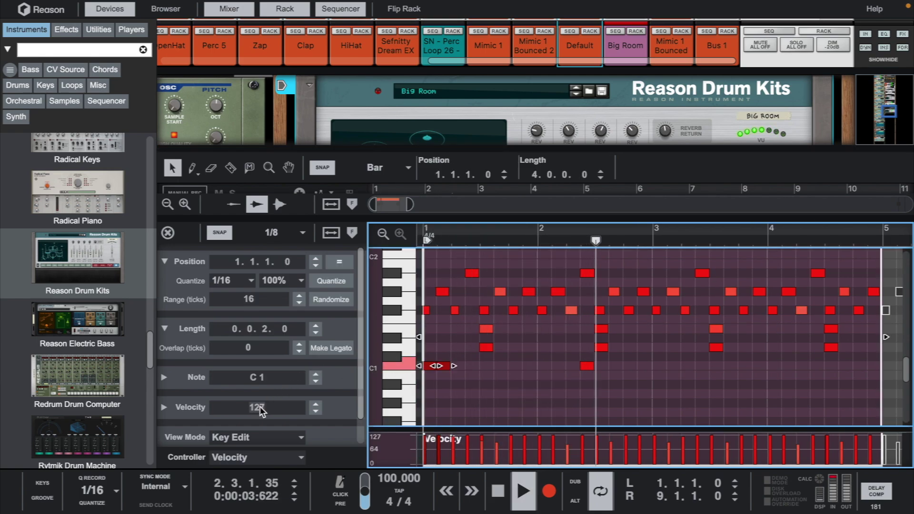
key("Return")
left_click(473, 361)
key("space")
key("space")
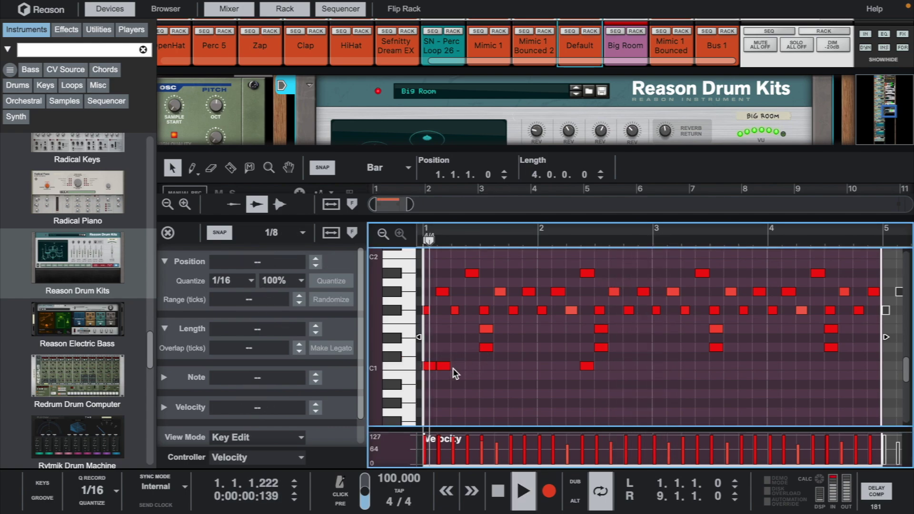
Add C1 kick notes at 1.2.3.0, 3.1.1.0 and 3.1.3.0 and replay the drum pattern from bar 1
left_click(466, 367)
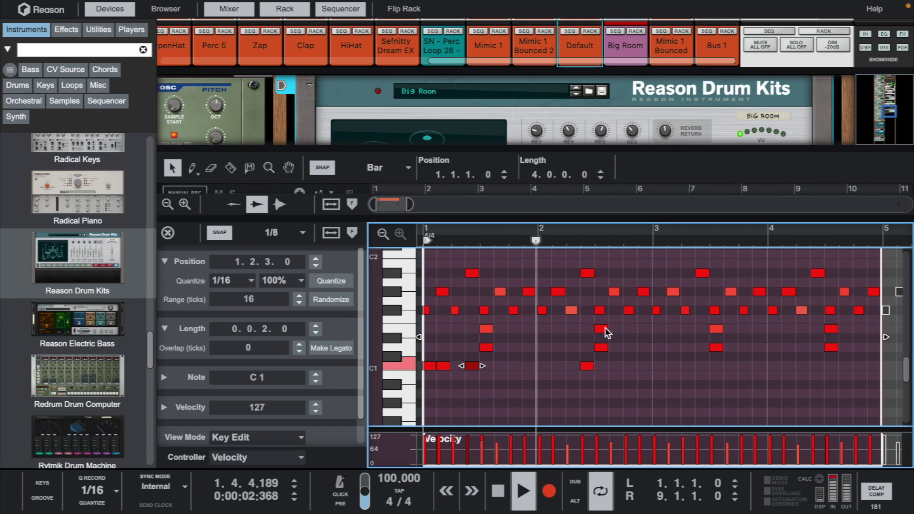
left_click(658, 366)
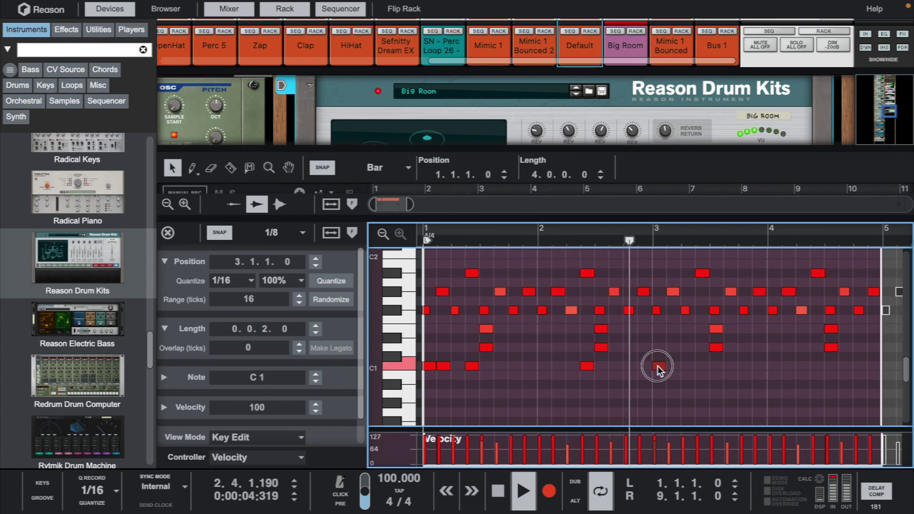
left_click(655, 365)
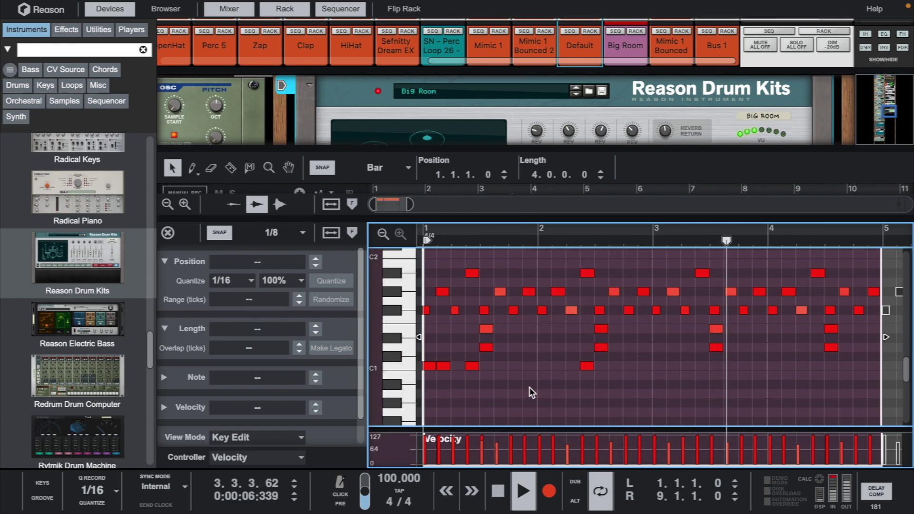
left_click_drag(587, 366, 671, 367)
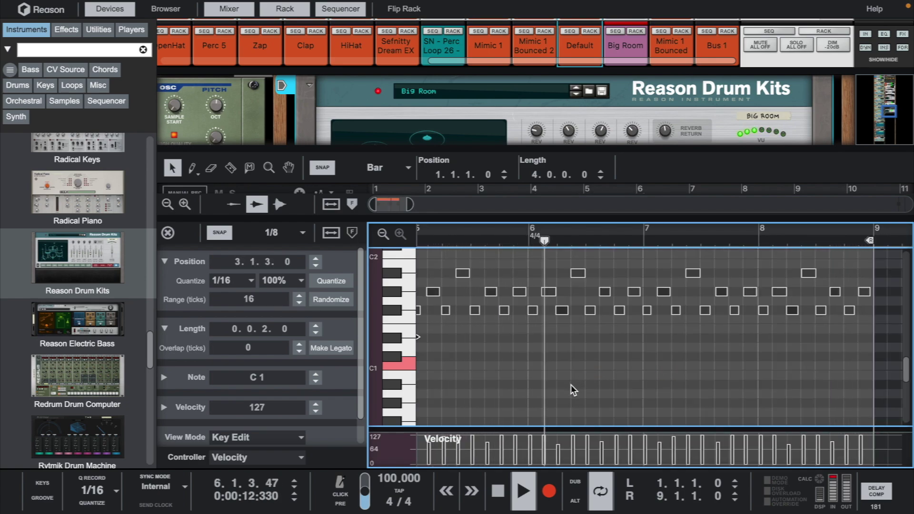
scroll(571, 385, "left", 5)
key("Return")
left_click(533, 375)
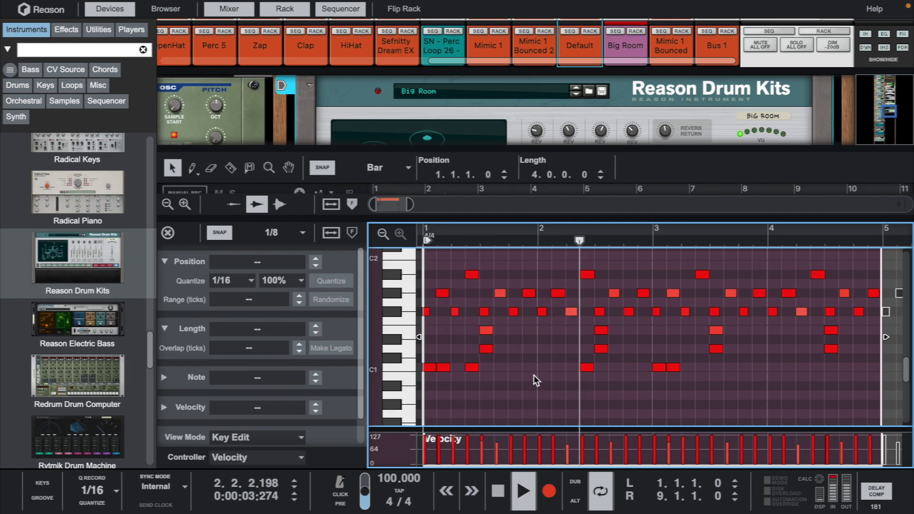
Lower the Default channel's fader slightly in the mixer and route the Big Room channel's output to Bus 1
left_click_drag(551, 151, 543, 243)
scroll(530, 177, "up", 5)
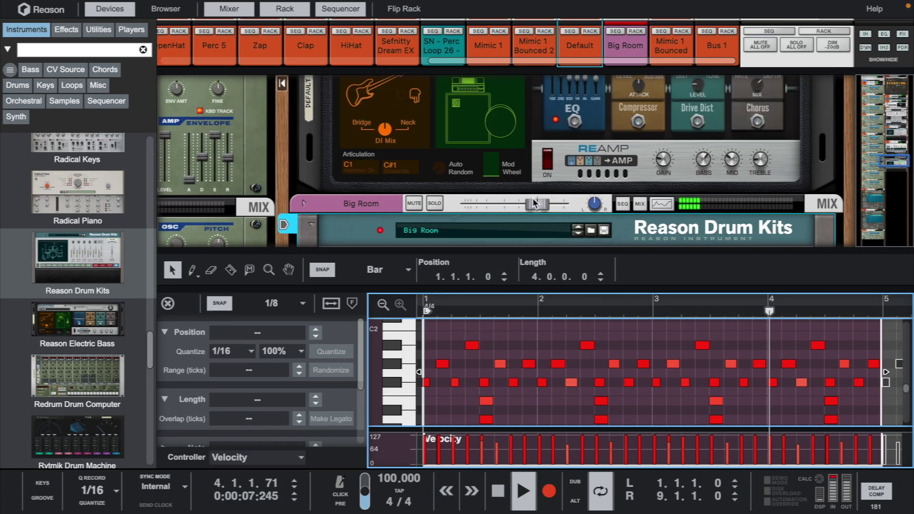
left_click_drag(540, 73, 546, 225)
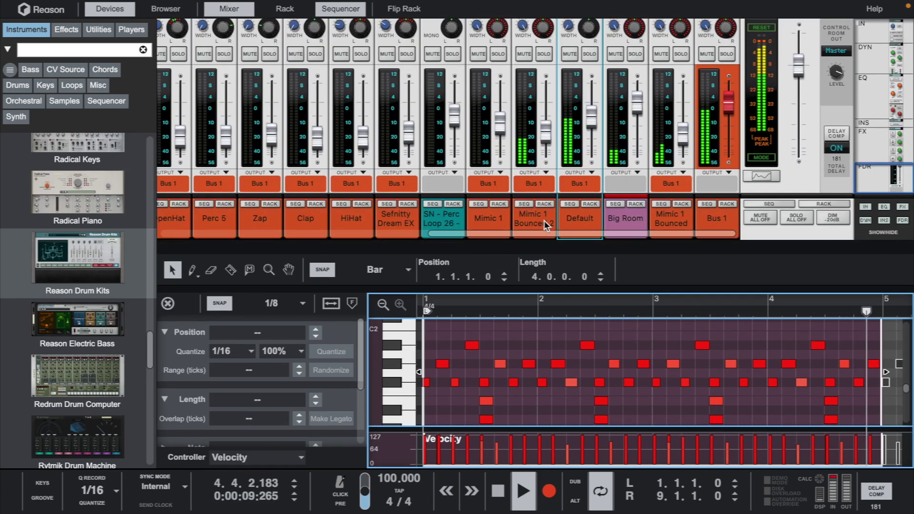
left_click(593, 113)
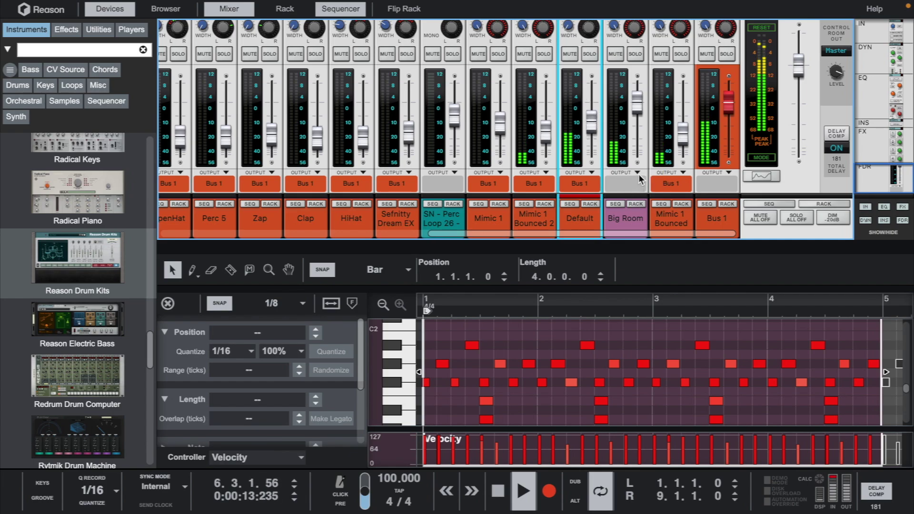
left_click(637, 183)
left_click(652, 155)
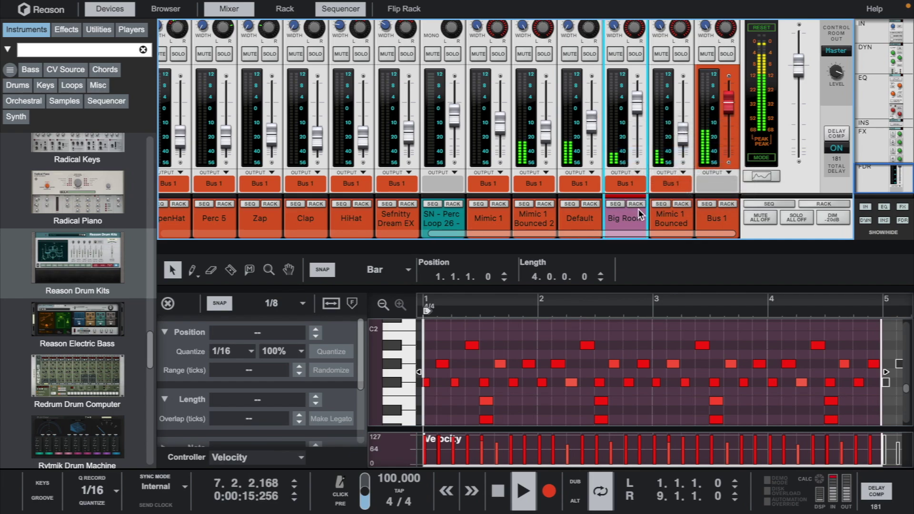
Show the Big Room drum kit in the rack and raise its master volume slightly
left_click(636, 204)
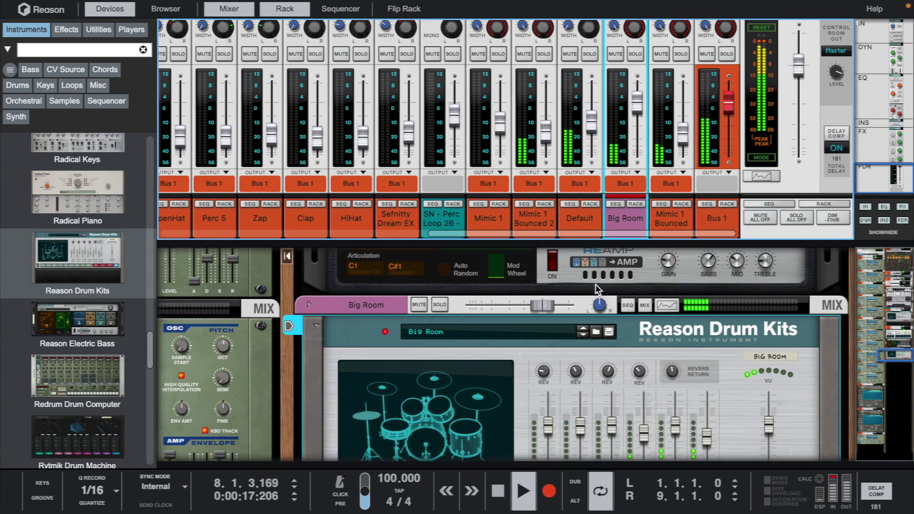
scroll(704, 327, "down", 3)
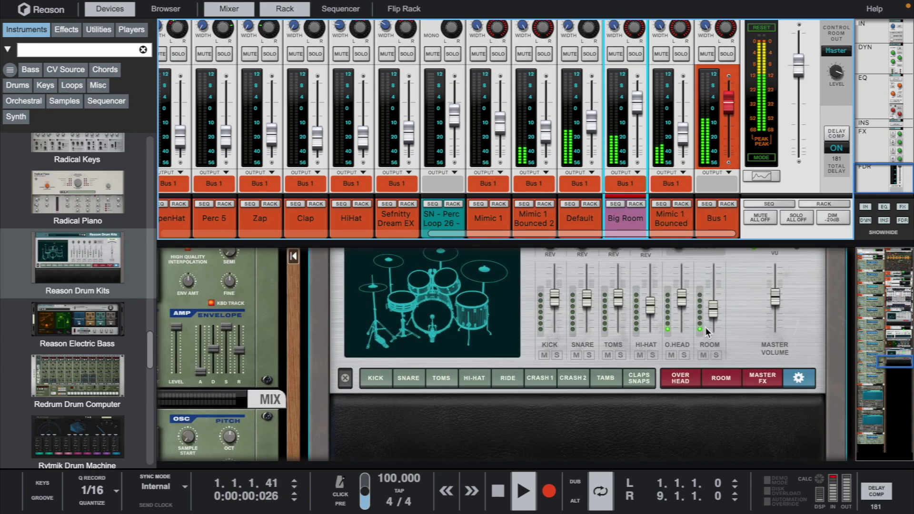
left_click_drag(775, 308, 777, 298)
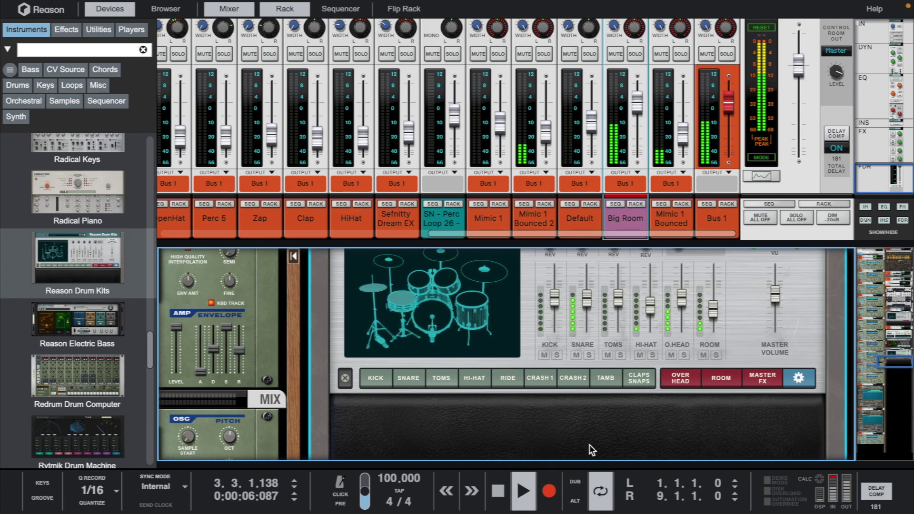
Open the drum kit's kick settings and change the kick drum to L20
left_click(368, 381)
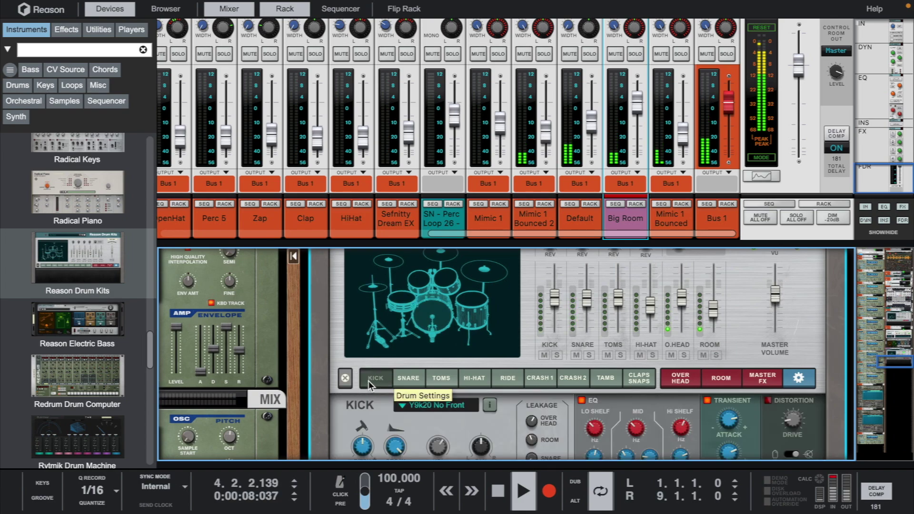
left_click(466, 367)
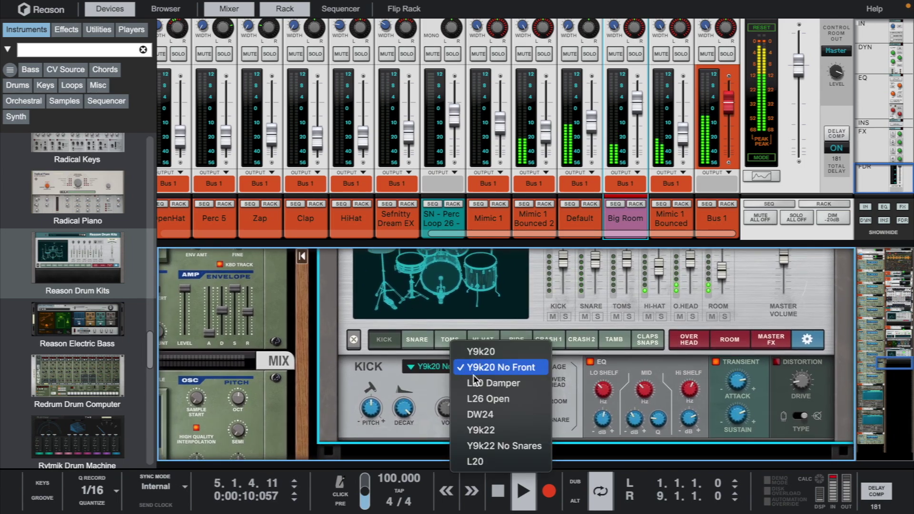
left_click(477, 383)
key("F7")
key("space")
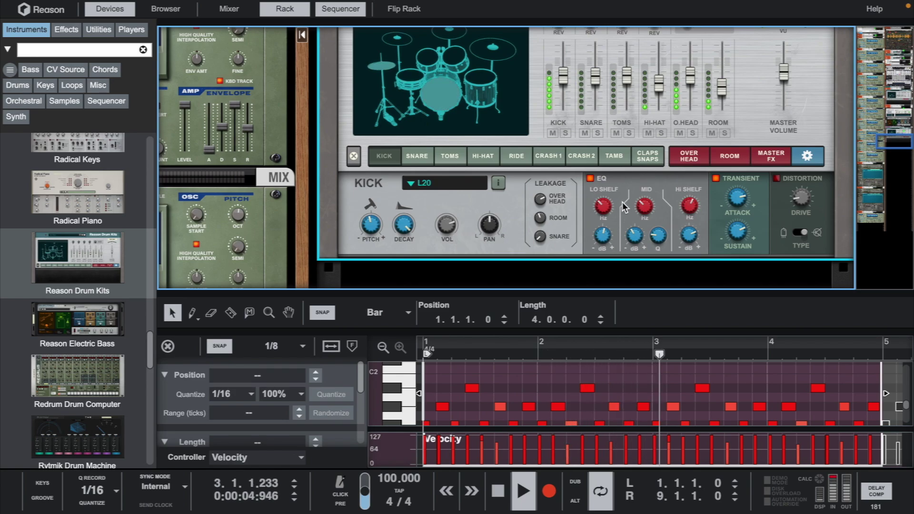
Adjust the kick EQ's low-shelf frequency and boost its low gain to about 10.2 dB during playback
left_click_drag(605, 204, 607, 195)
key("space")
key("space")
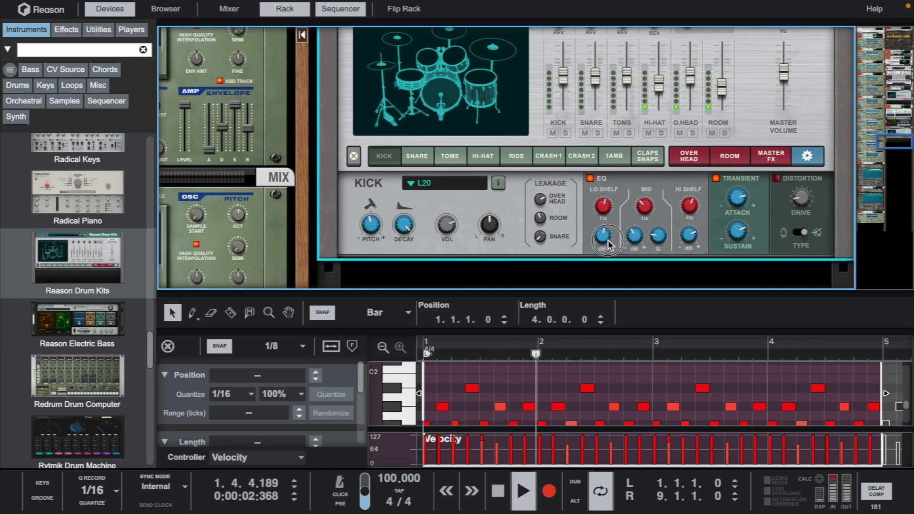
mouse_move(608, 244)
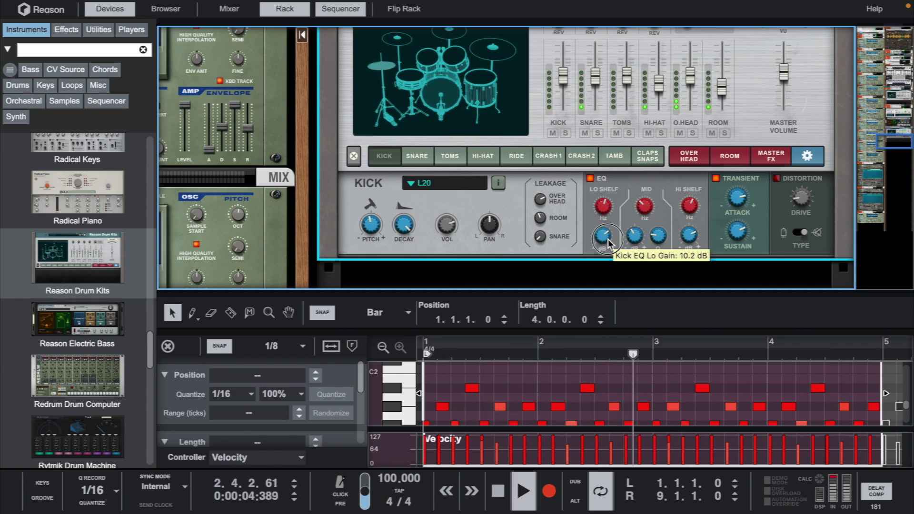
left_click_drag(607, 239, 608, 250)
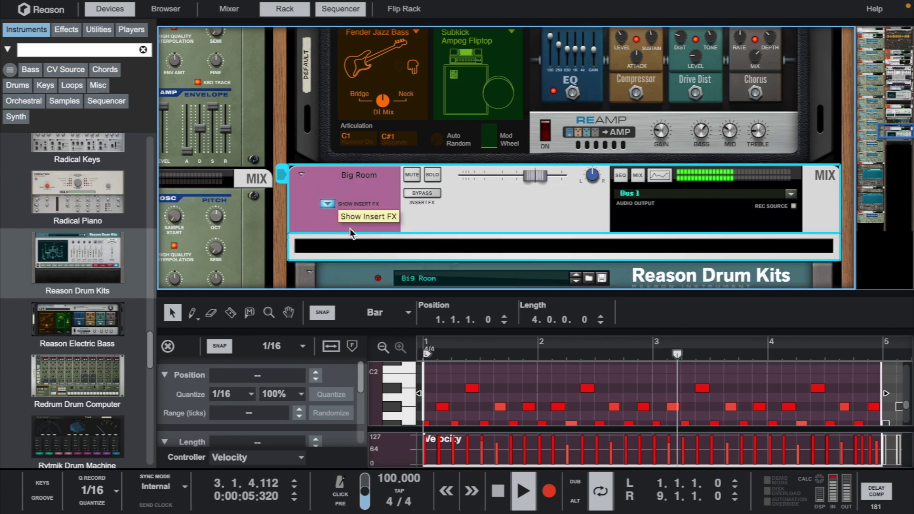
Unfold the Big Room mix channel and add a Pulveriser Demolition as its insert effect
left_click(355, 243)
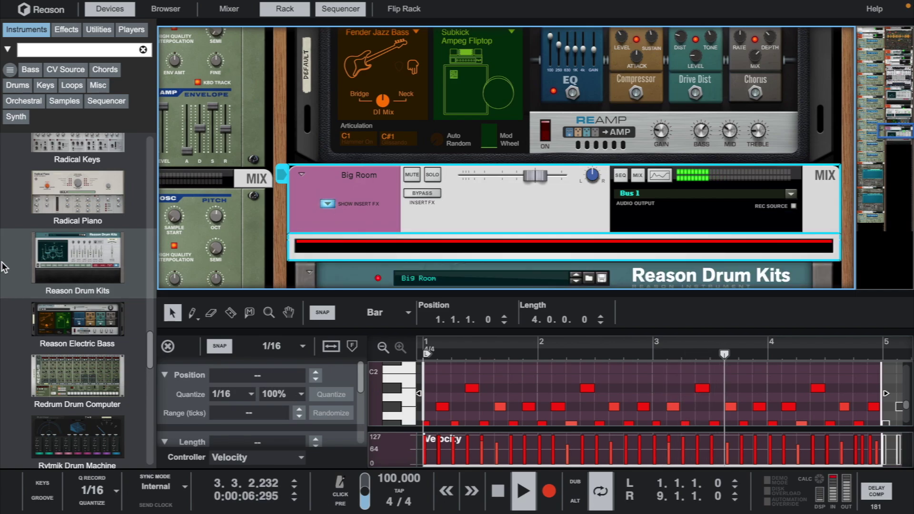
scroll(87, 224, "up", 10)
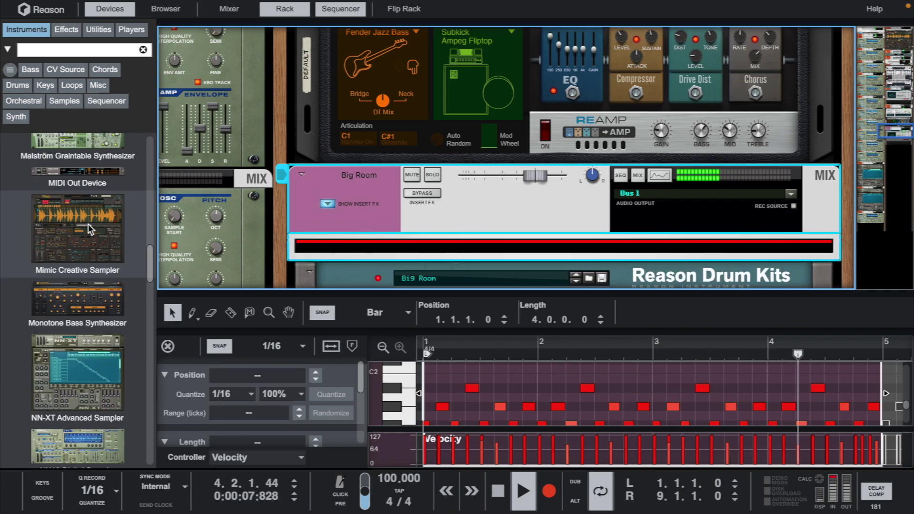
left_click(67, 31)
scroll(92, 293, "down", 10)
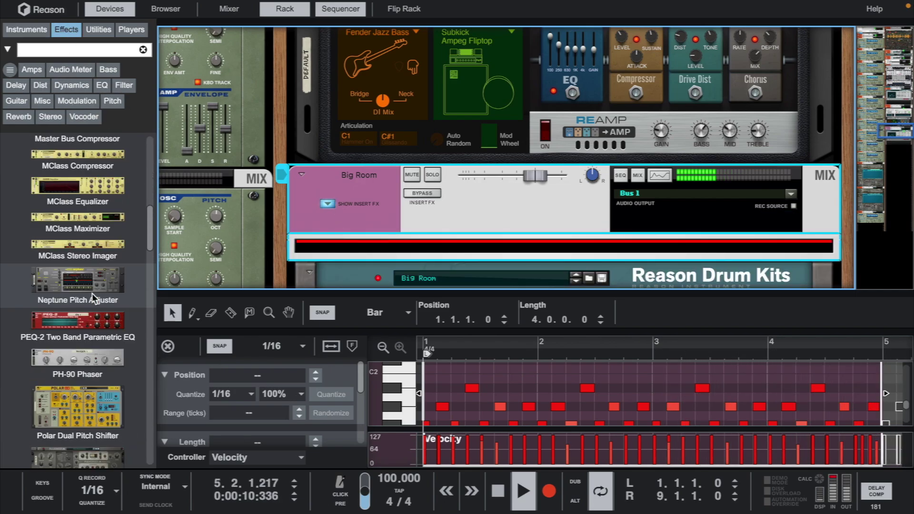
scroll(93, 293, "down", 5)
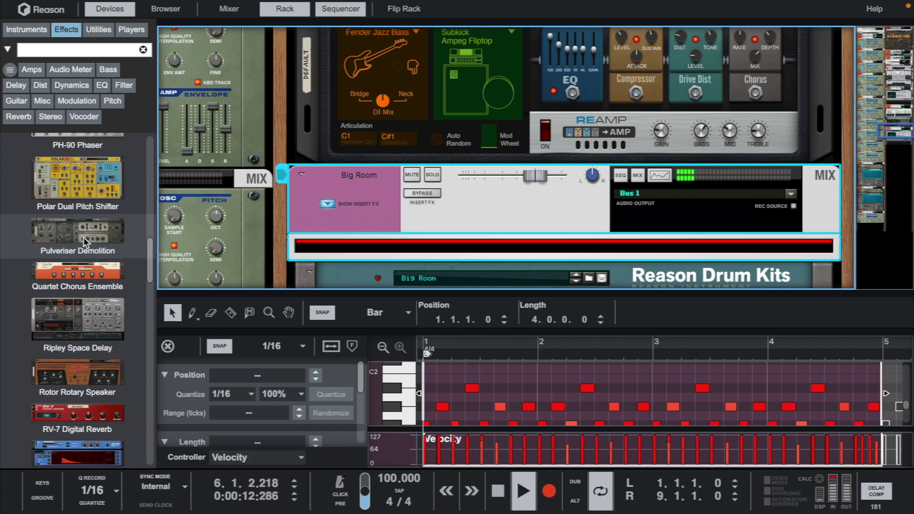
mouse_move(84, 237)
left_mouse_down()
mouse_move(147, 231)
mouse_move(396, 242)
left_mouse_up()
left_click_drag(396, 245, 396, 242)
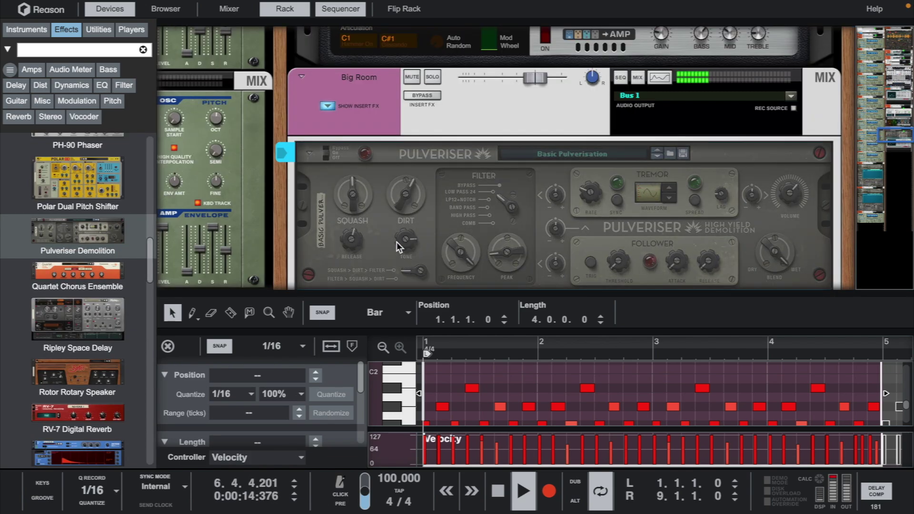
Reset the Pulveriser to Init Patch, set its Dirt to 38% and adjust the dry/wet blend
right_click(436, 222)
scroll(496, 430, "down", 5)
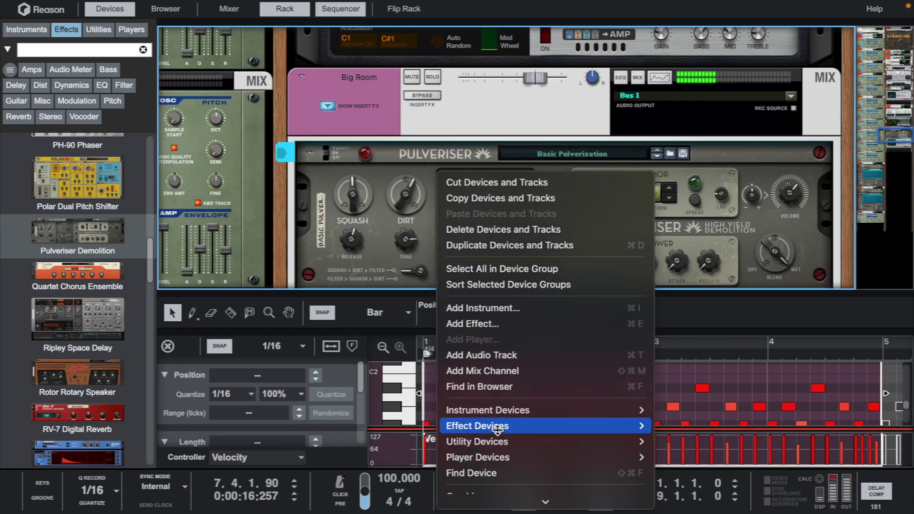
left_click(496, 430)
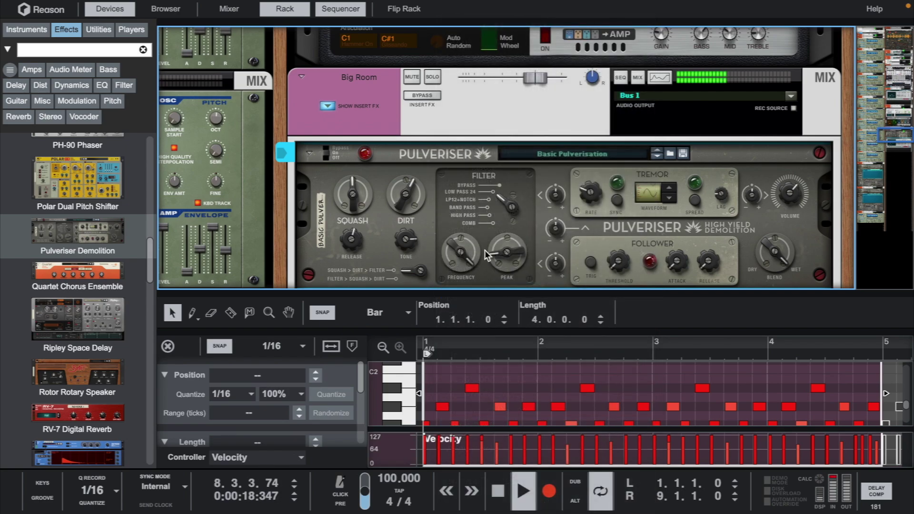
left_click_drag(412, 200, 402, 185)
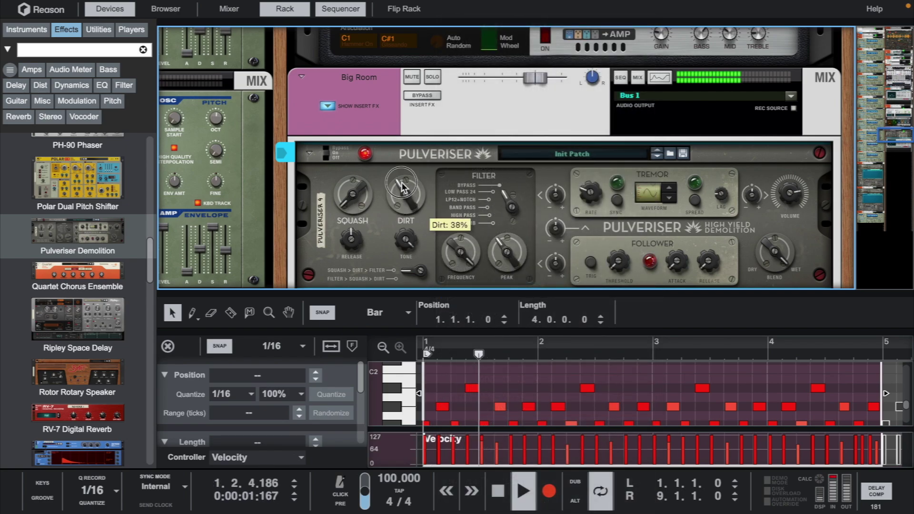
left_click_drag(778, 290, 778, 279)
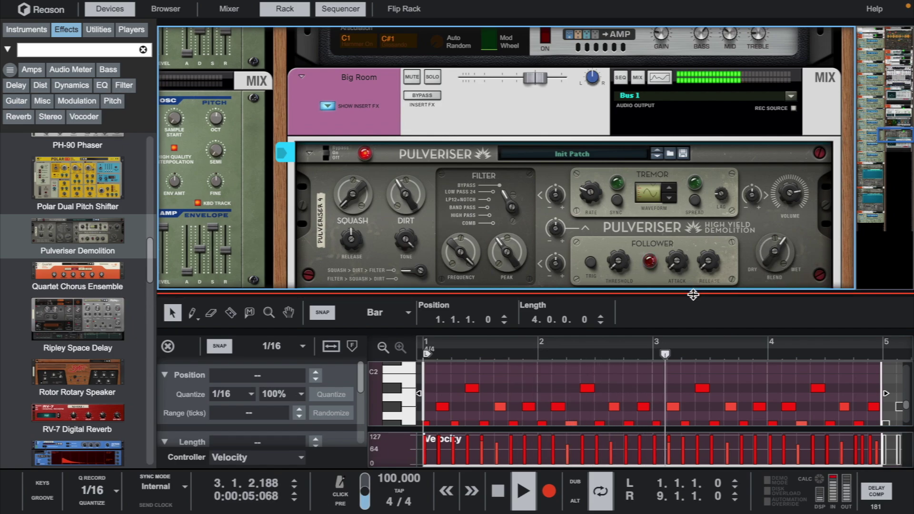
Open the Ample Guitar SH interface and try a short recording on its track
left_click_drag(693, 295, 692, 176)
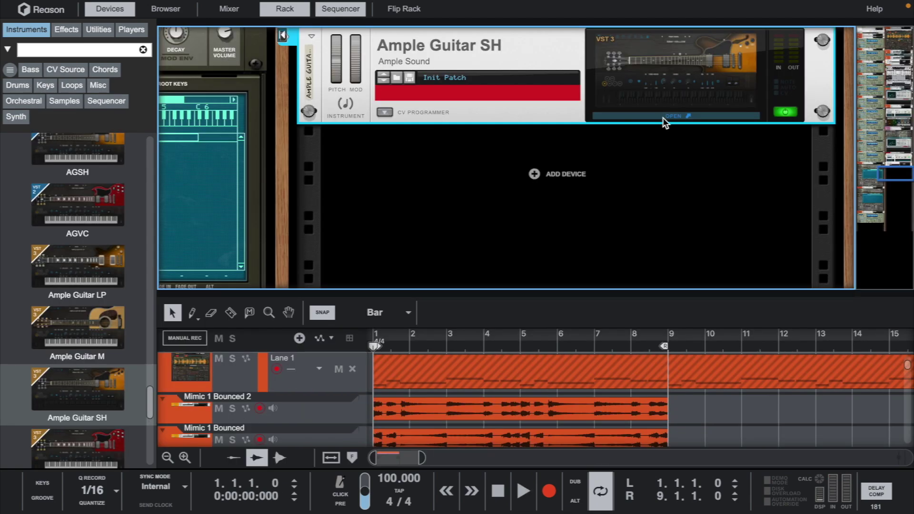
left_click(662, 117)
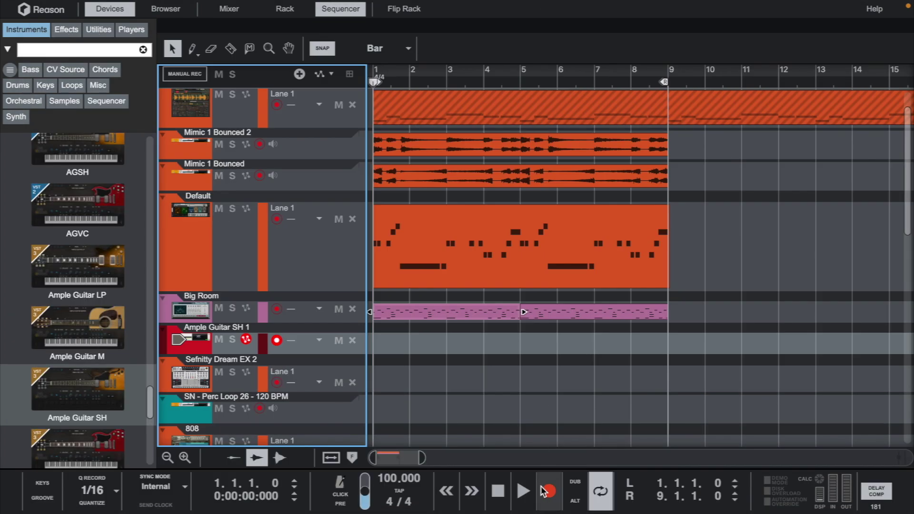
left_click(543, 488)
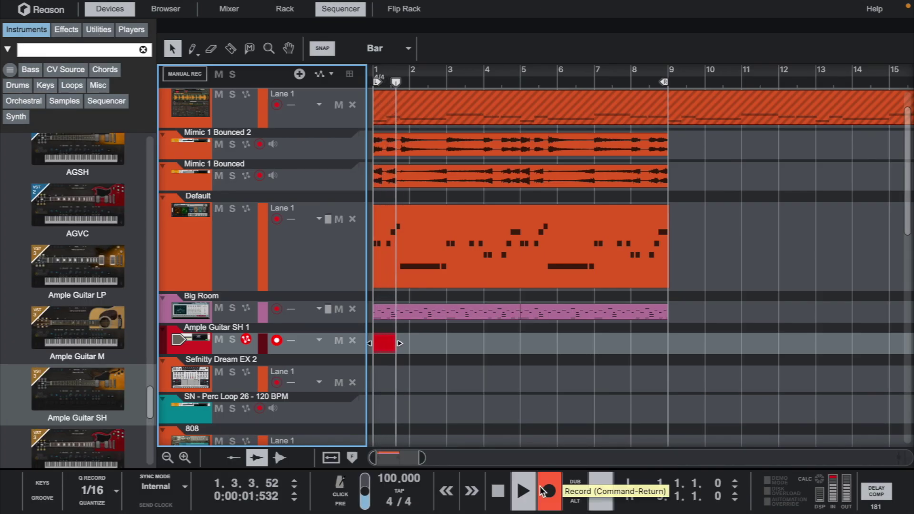
left_click(542, 491)
Duplicate the two bounced Mimic clips, the bass clip and the Big Room clips to bar 9 and extend the loop to bar 17
left_click_drag(702, 144, 441, 292)
key("ctrl+d")
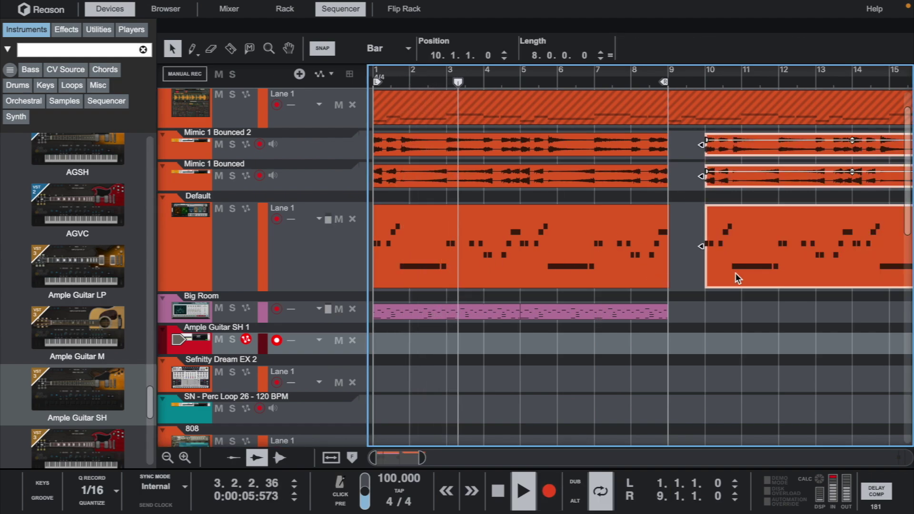
left_click(708, 270)
left_click(495, 311)
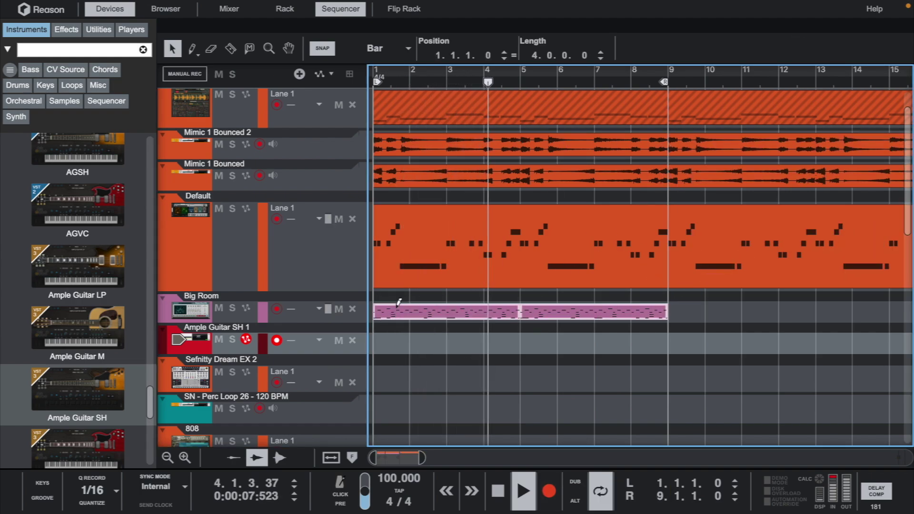
key("ctrl+d")
left_click_drag(421, 458, 452, 457)
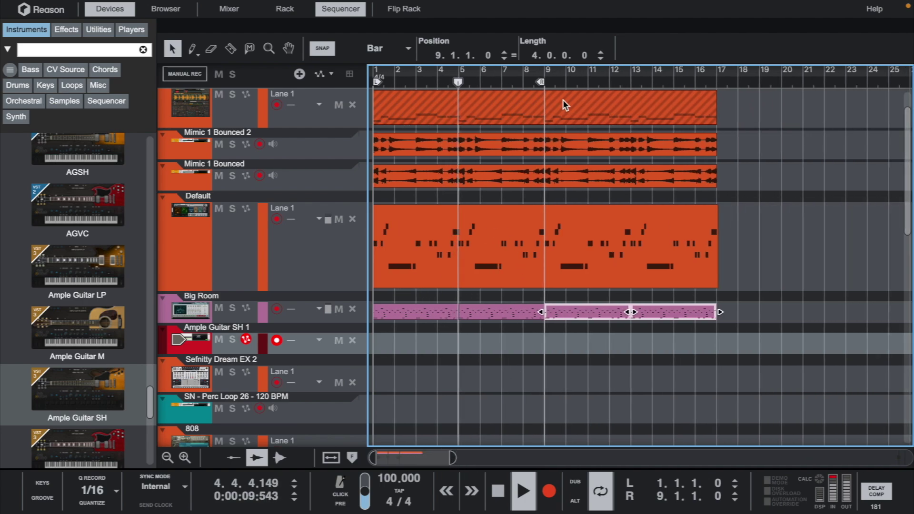
left_click_drag(539, 82, 712, 82)
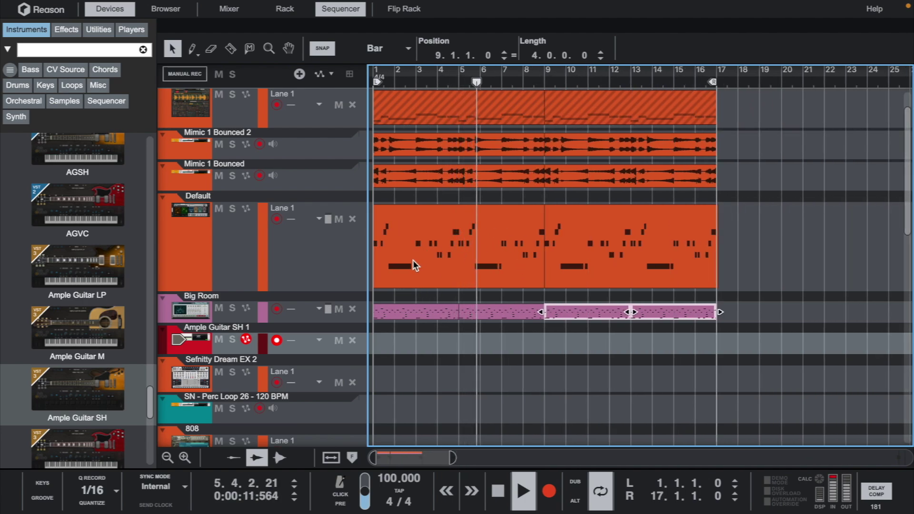
Create a 16-bar clip from bar 1 to bar 17 on the Ample Guitar SH track and record a guitar melody into it
left_click(380, 343)
mouse_move(381, 342)
left_mouse_down()
mouse_move(626, 344)
mouse_move(699, 360)
left_mouse_up()
double_click(689, 344)
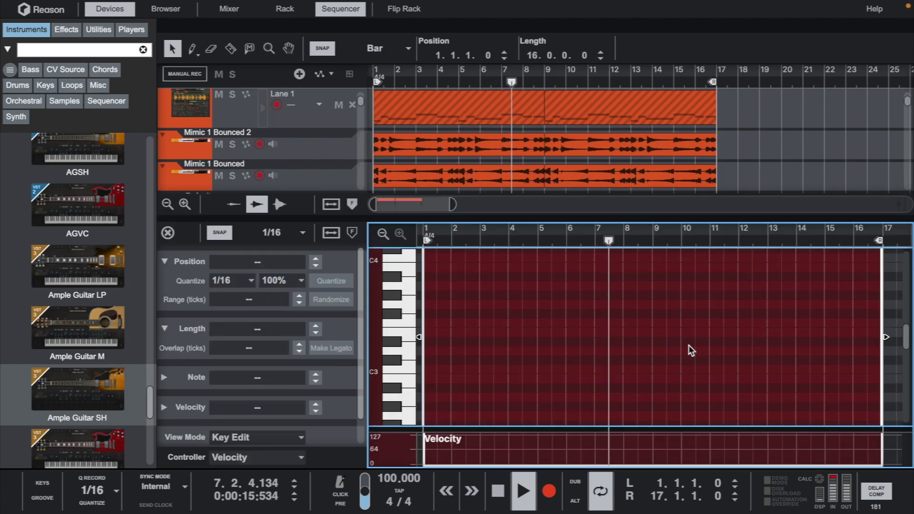
left_click(547, 495)
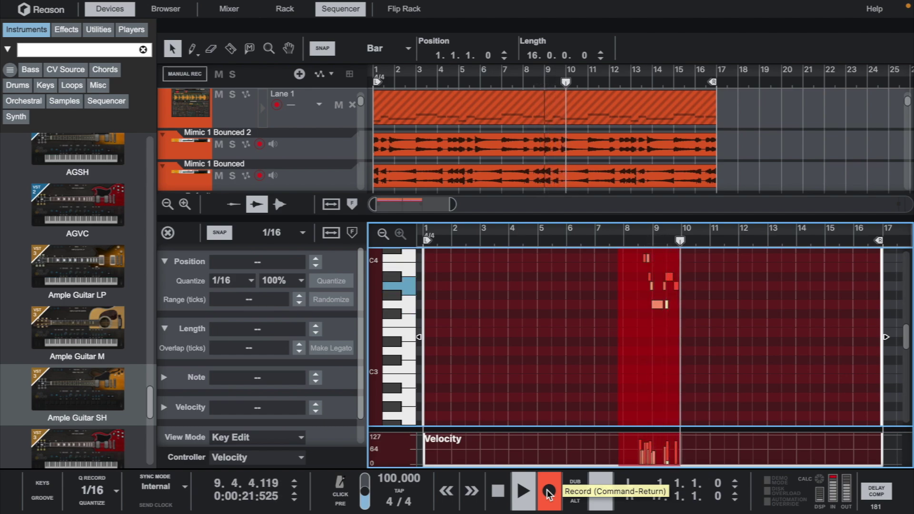
scroll(648, 336, "up", 3)
scroll(648, 336, "right", 1)
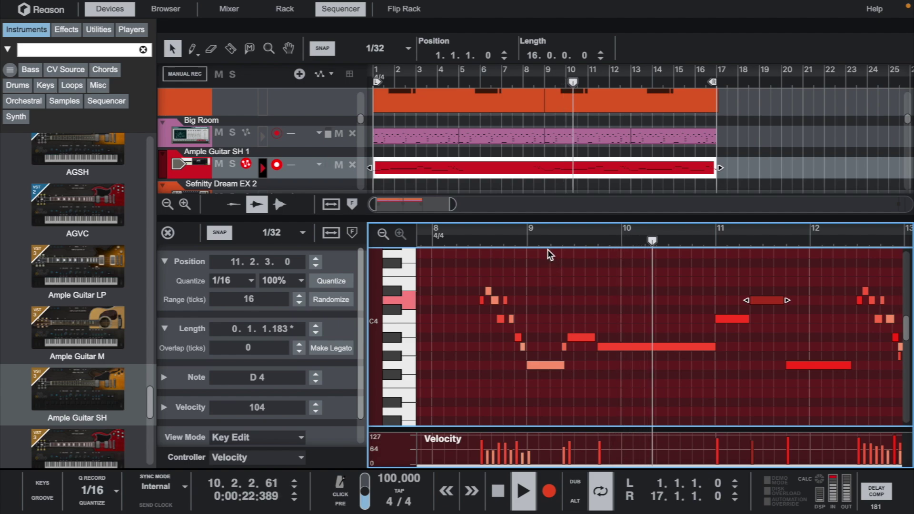
Nudge the A#3 note to 9.2.3.120 and the bar 15 D4 note to 15.1.1.120, removing the stray short note just before bar 13
left_click(582, 336)
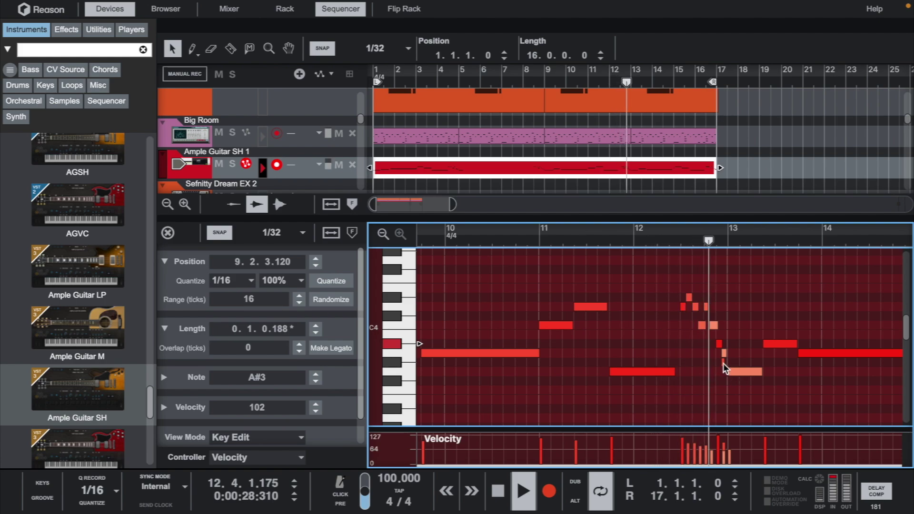
left_click(724, 362)
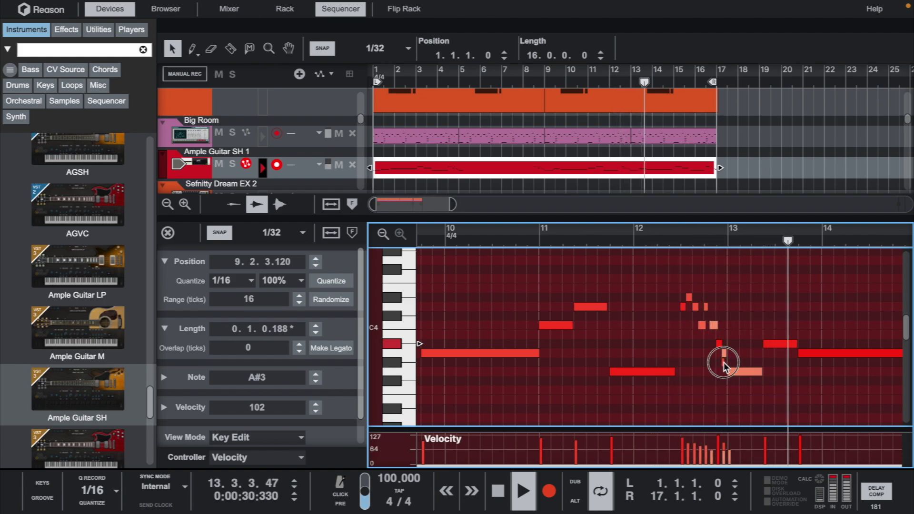
left_click(758, 312)
left_click(758, 311)
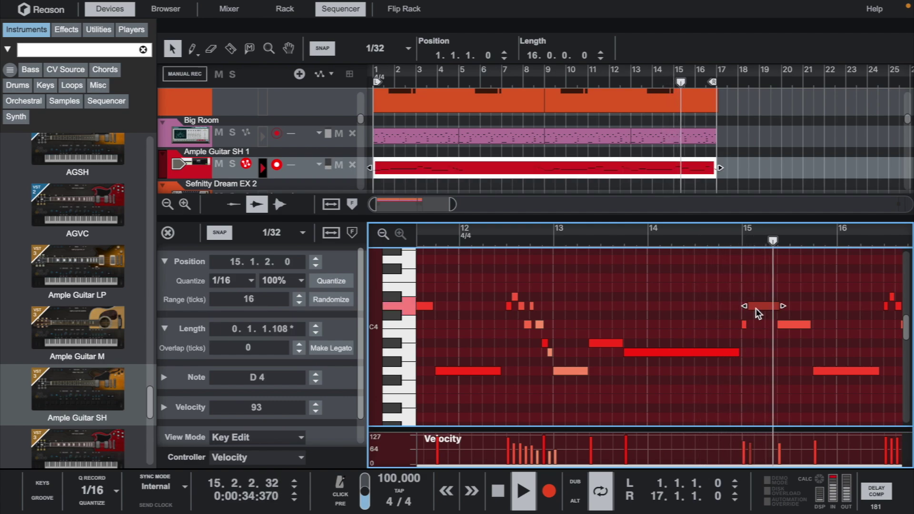
left_click_drag(754, 308, 753, 309)
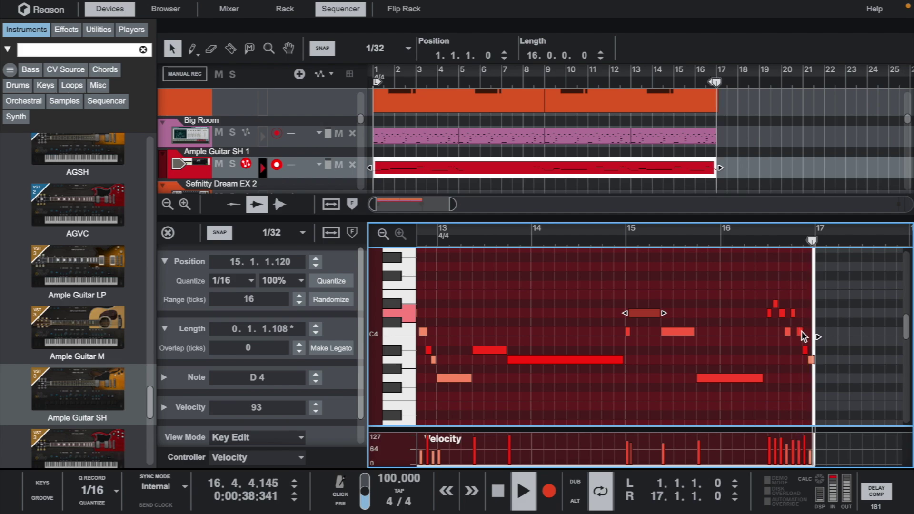
Trim the start of the recorded guitar clip to position 7.4.4.120, keeping its end at bar 17
scroll(615, 340, "left", 5)
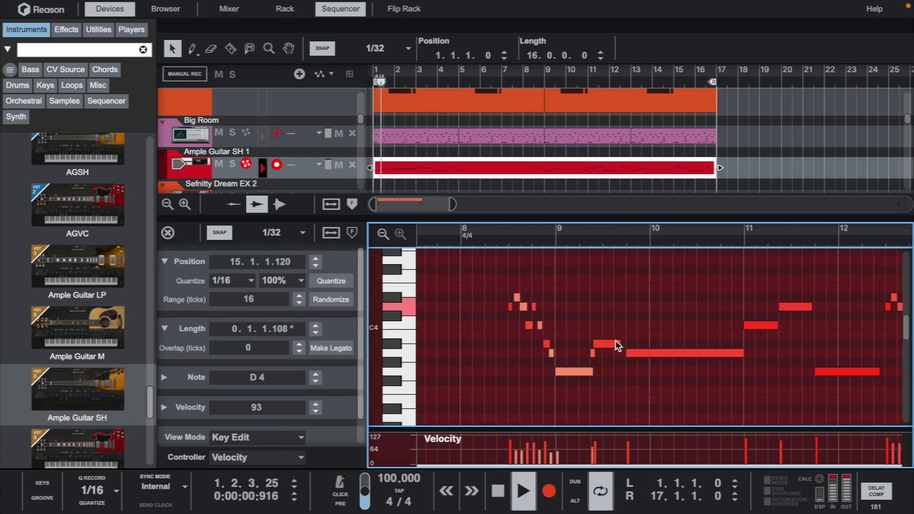
left_click(536, 235)
left_click_drag(537, 234, 582, 47)
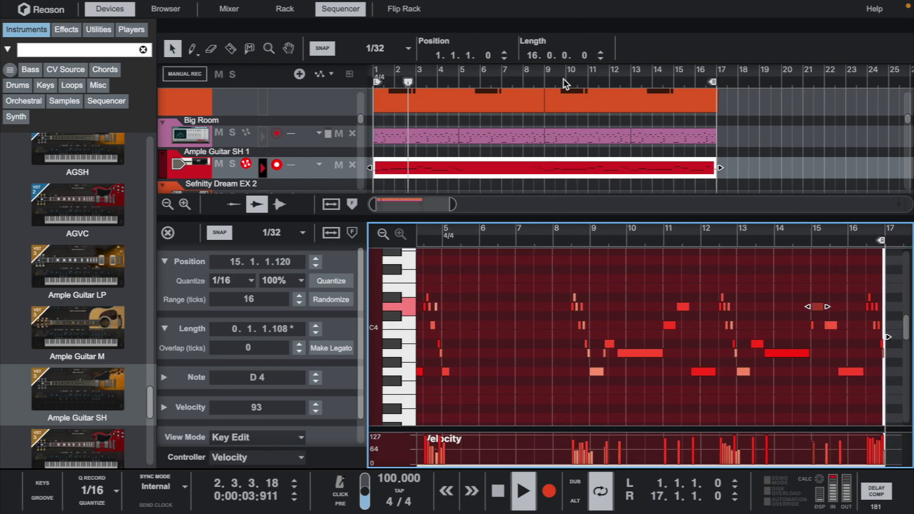
scroll(478, 268, "left", 1)
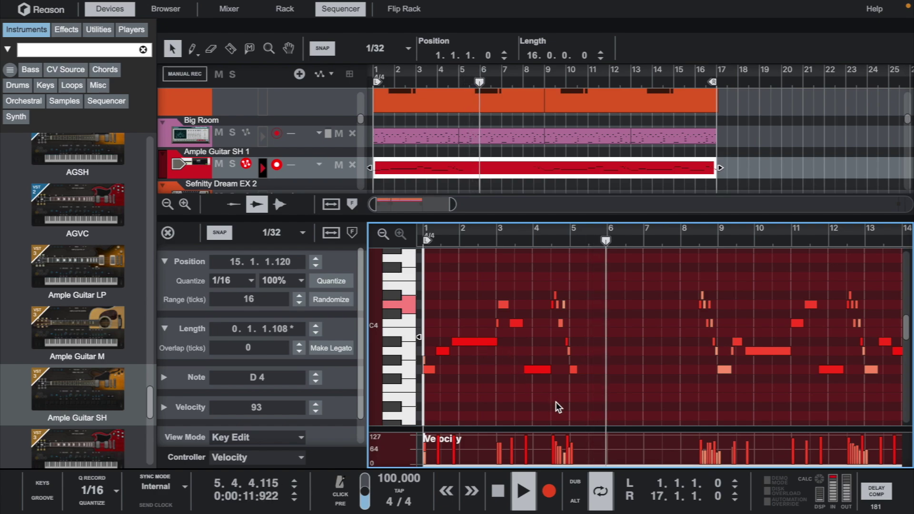
scroll(495, 123, "down", 2)
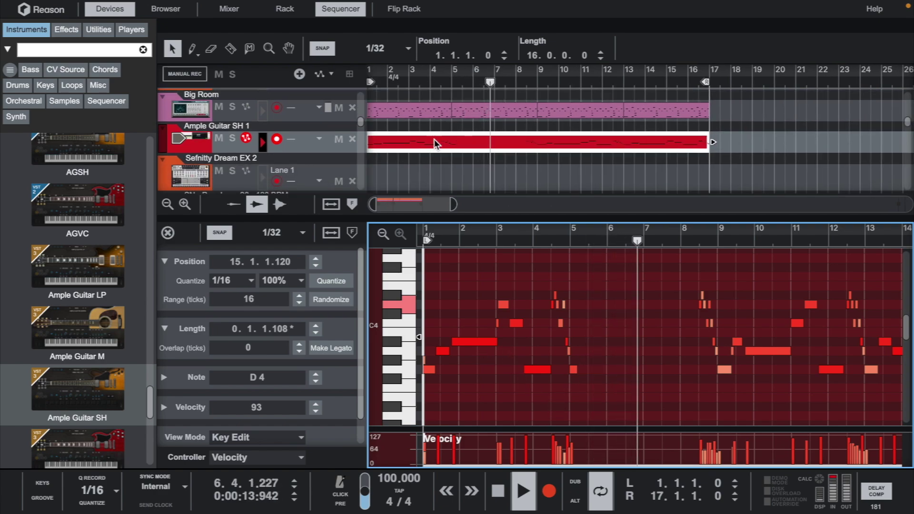
left_click(408, 142)
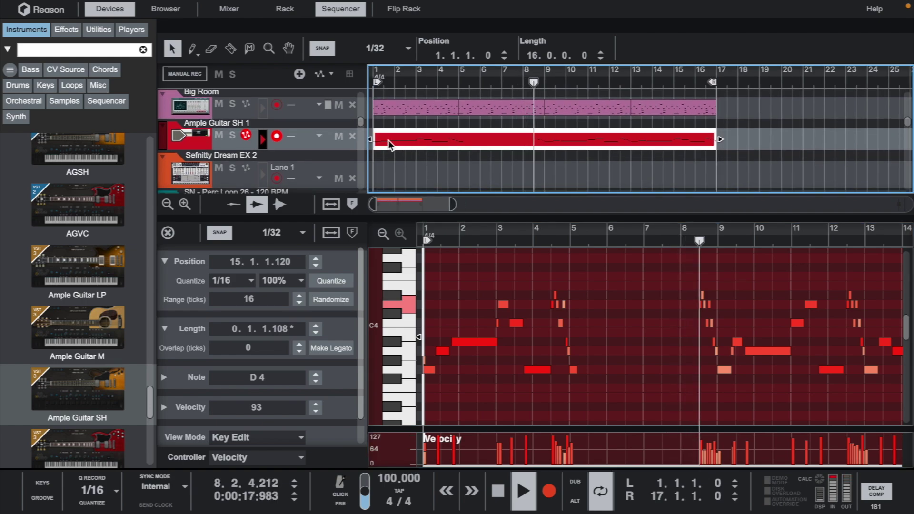
left_click_drag(376, 140, 525, 156)
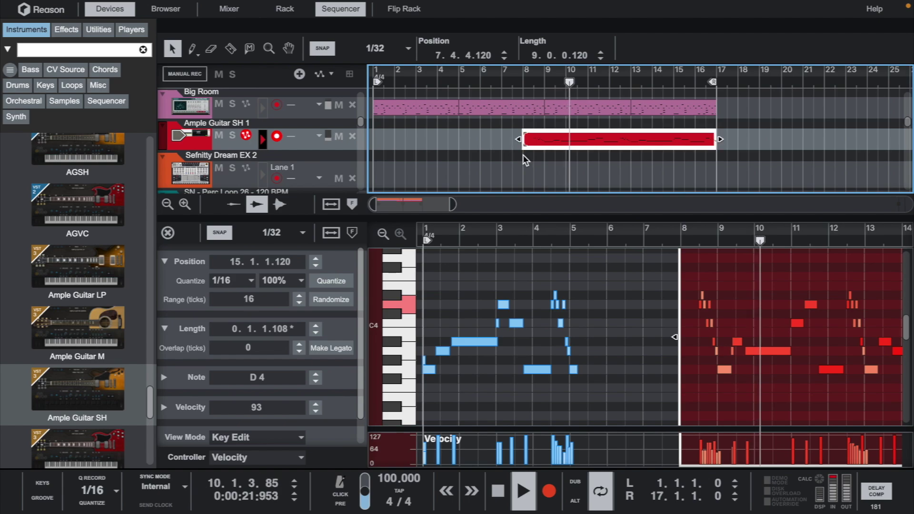
Delete the leftover guitar notes in bars 1 to 5 outside the trimmed clip and close the note editor
left_click(576, 205)
left_click(629, 318)
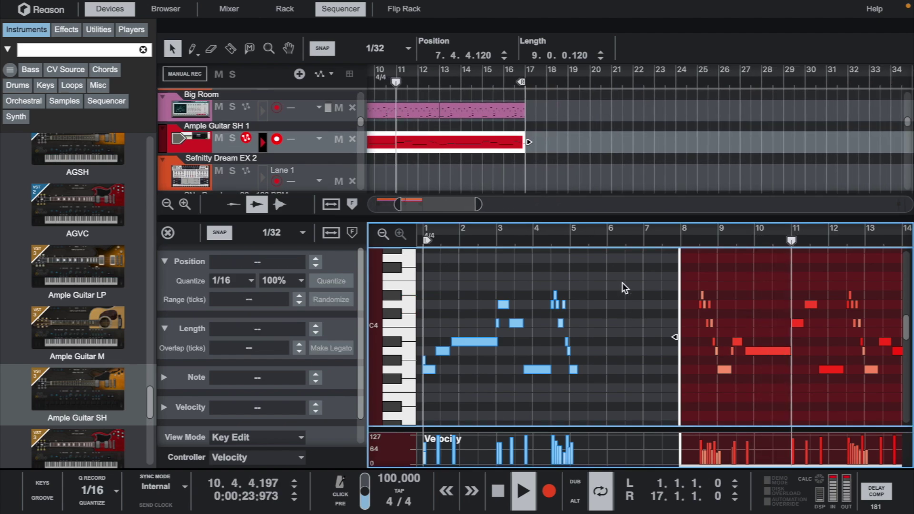
left_click_drag(621, 281, 372, 441)
scroll(610, 367, "right", 3)
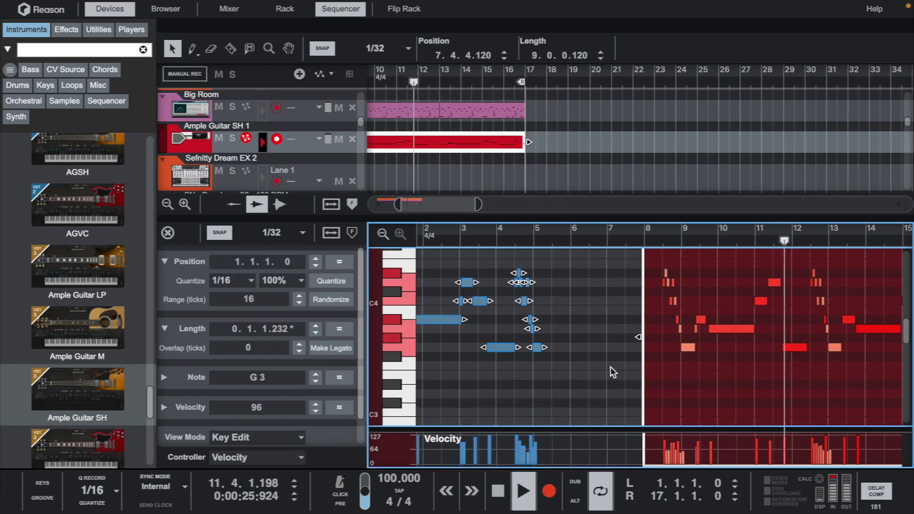
scroll(610, 366, "right", 2)
scroll(610, 367, "left", 4)
scroll(610, 366, "right", 3)
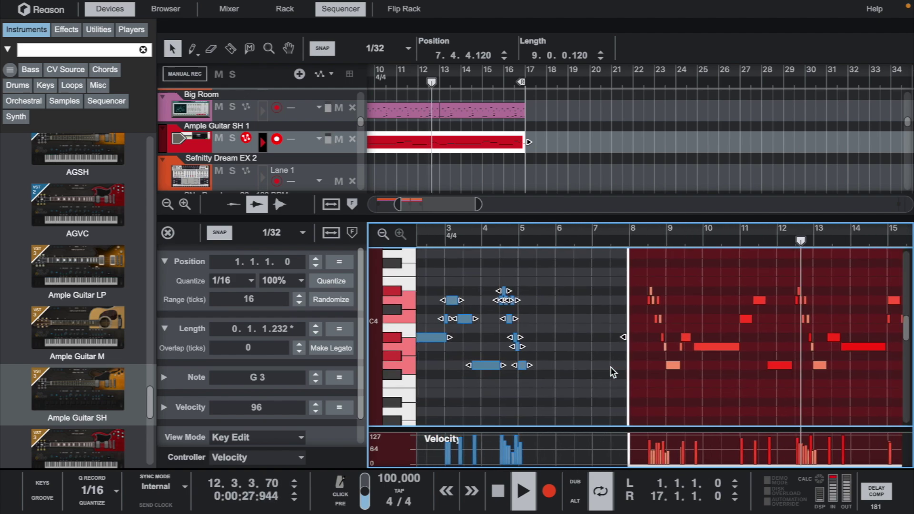
scroll(610, 366, "up", 1)
scroll(610, 366, "left", 3)
scroll(610, 366, "down", 1)
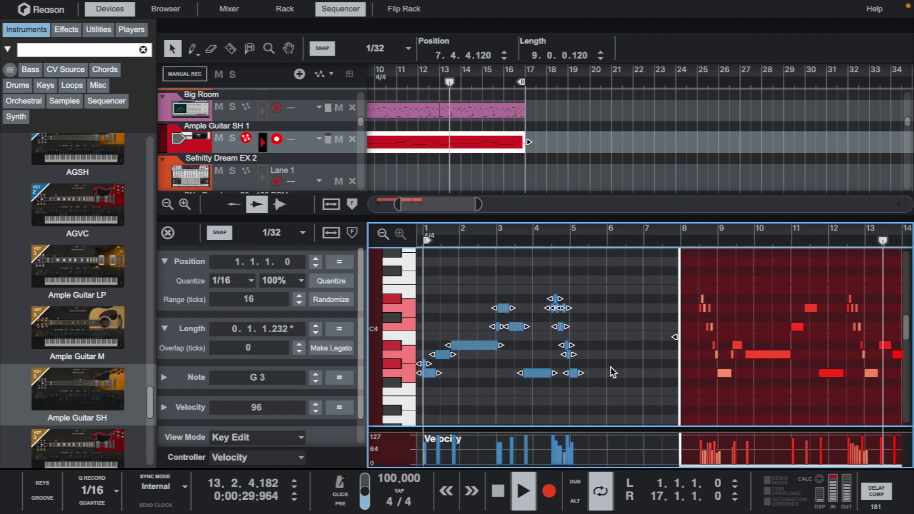
key("Delete")
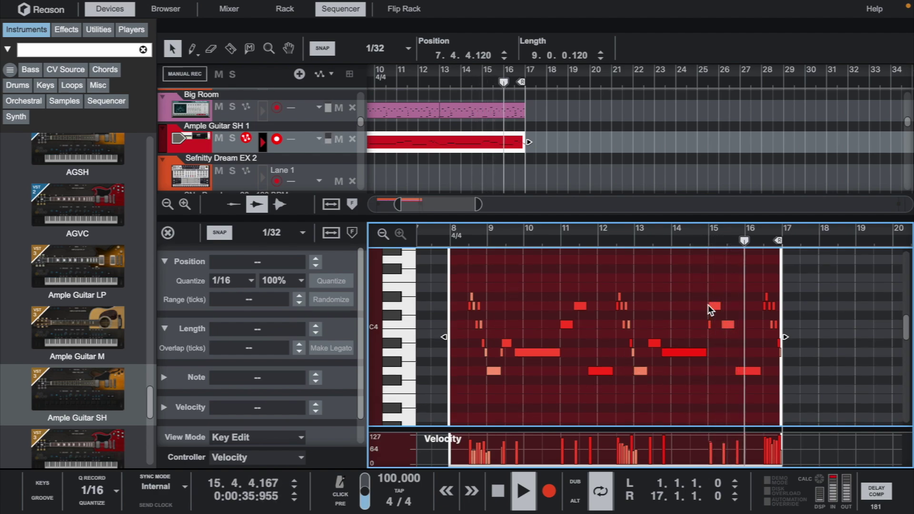
left_click_drag(683, 229, 725, 261)
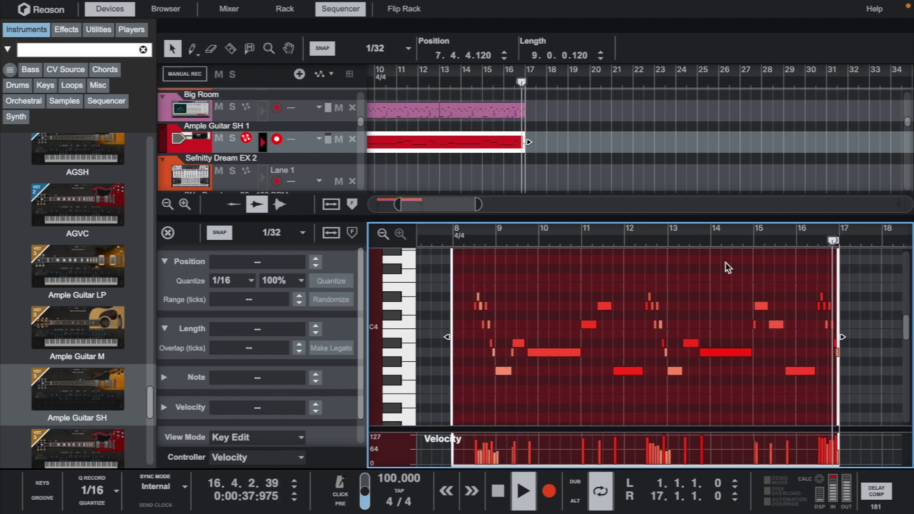
left_click(167, 232)
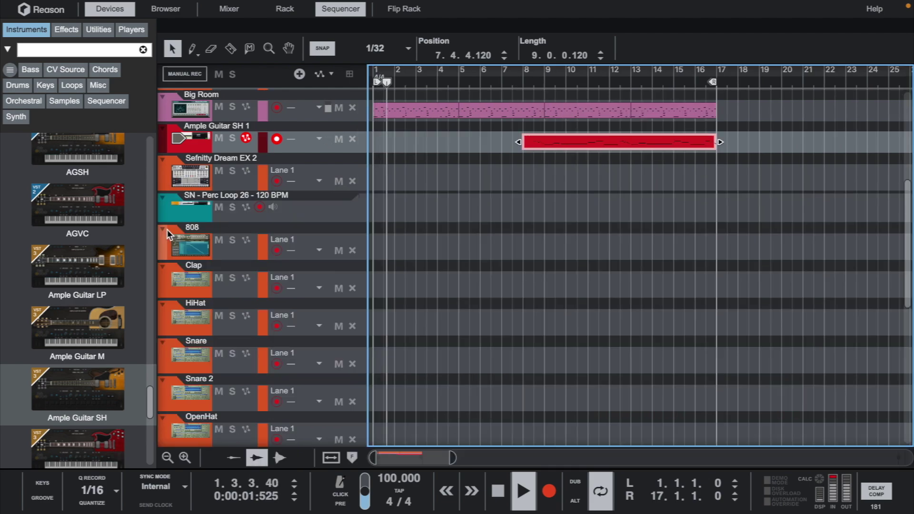
Trim the guitar clip to eight bars from bar 9 and, with snap set to 1/2, move it to bar 1
scroll(539, 312, "up", 2)
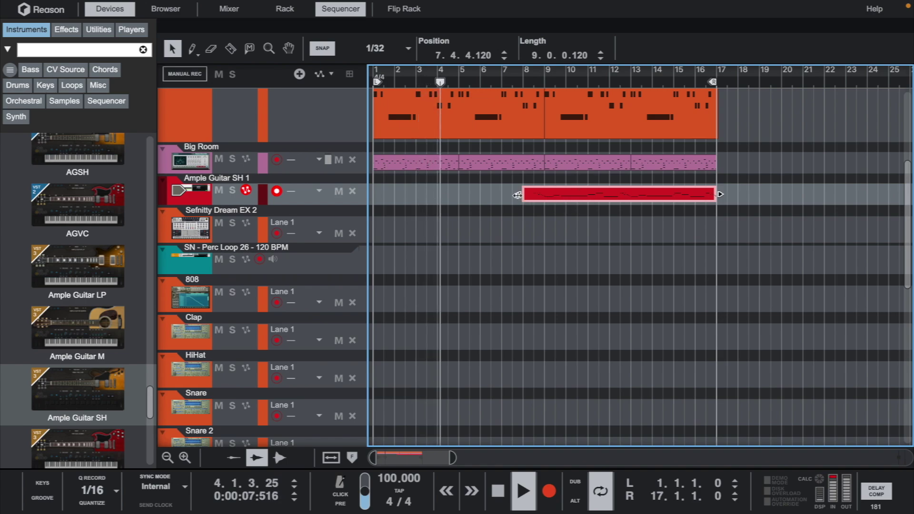
left_click_drag(516, 195, 540, 199)
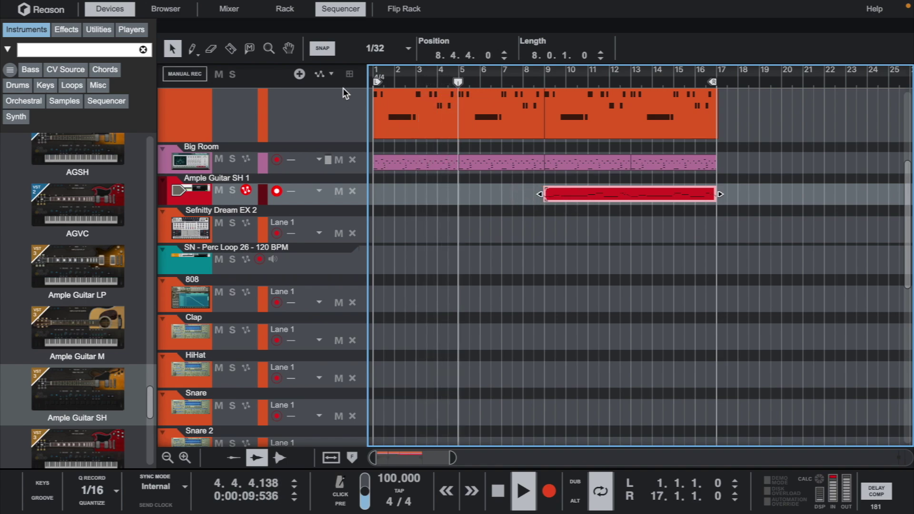
left_click(381, 48)
left_click(379, 81)
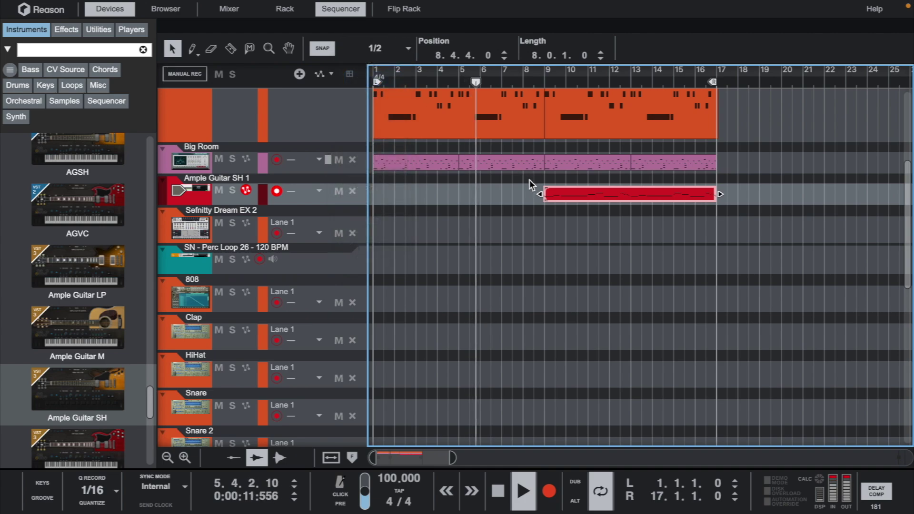
left_click_drag(540, 196, 337, 188)
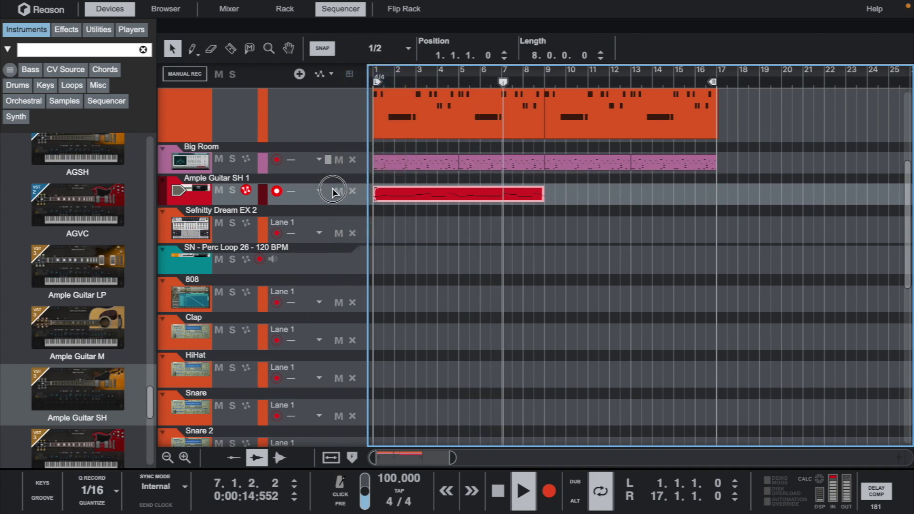
left_click(378, 81)
Open the guitar clip and give all its notes an equal velocity of 127
double_click(459, 196)
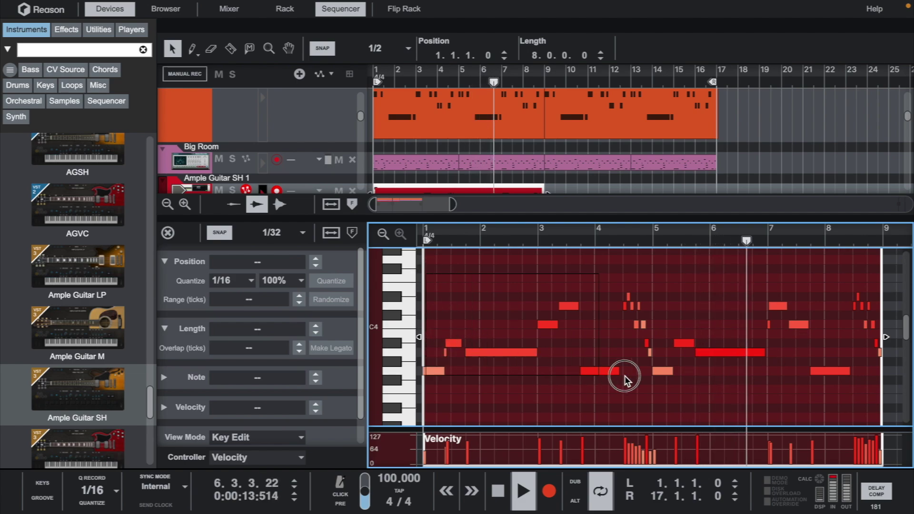
key("ctrl+a")
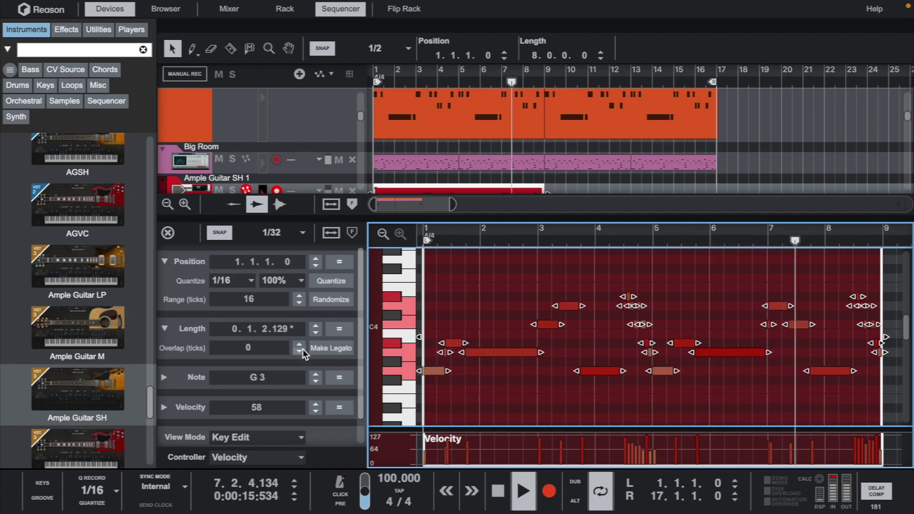
left_click(339, 407)
left_click_drag(267, 410, 287, 295)
left_click(505, 372)
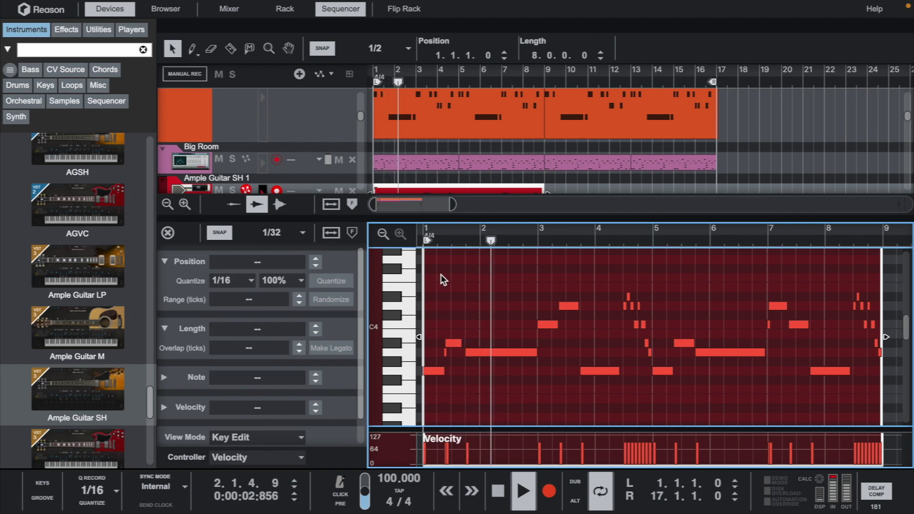
left_click_drag(440, 275, 891, 464)
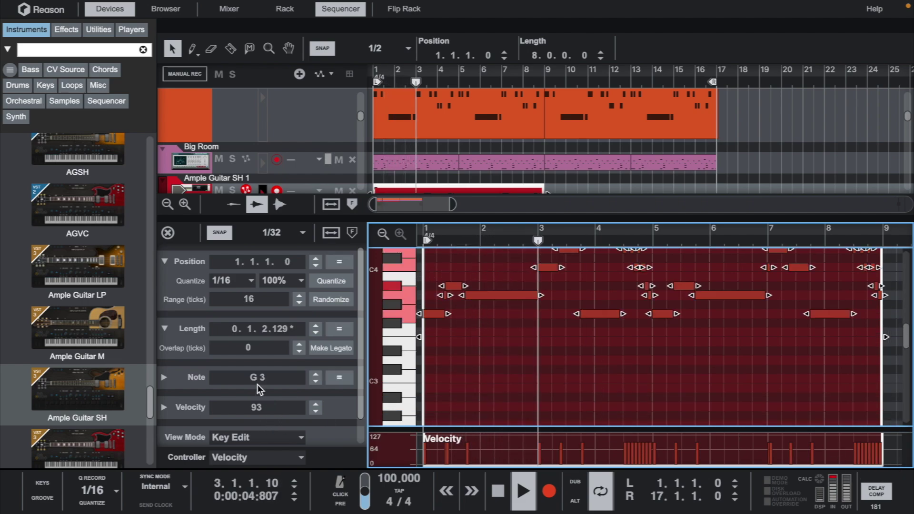
left_click_drag(256, 406, 285, 312)
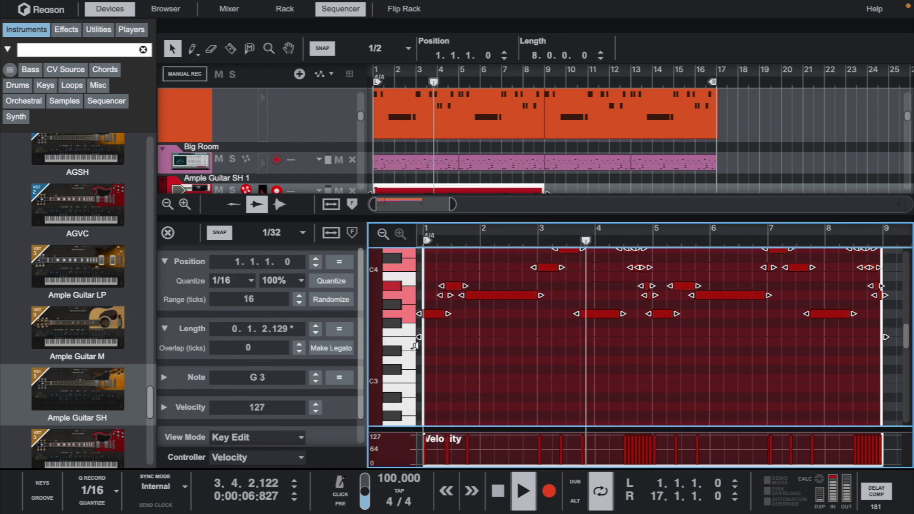
left_click(559, 349)
Duplicate the eight-bar guitar clip to bar 9 so the part runs to bar 17
scroll(559, 348, "up", 2)
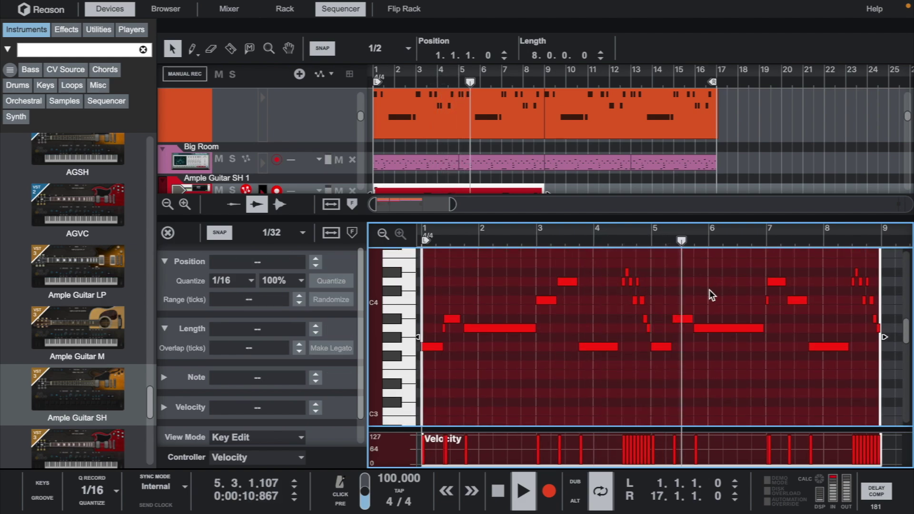
scroll(709, 290, "up", 2)
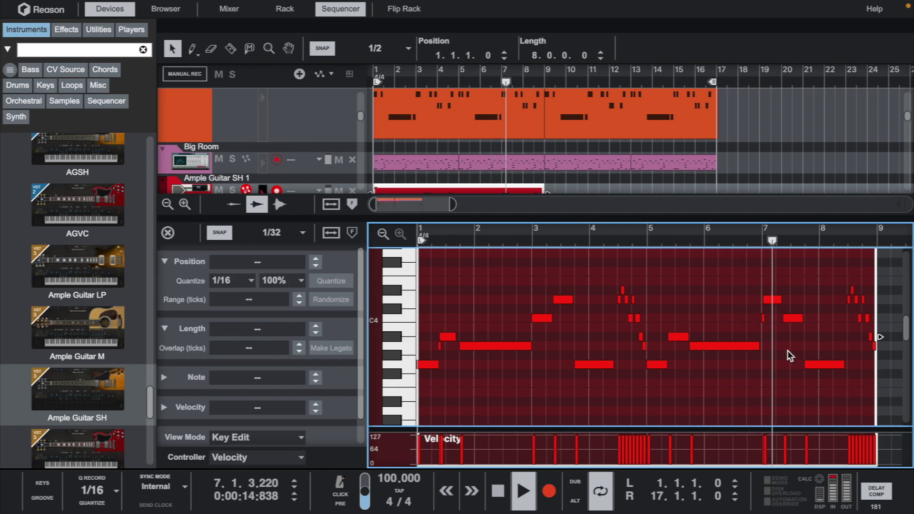
scroll(387, 139, "down", 2)
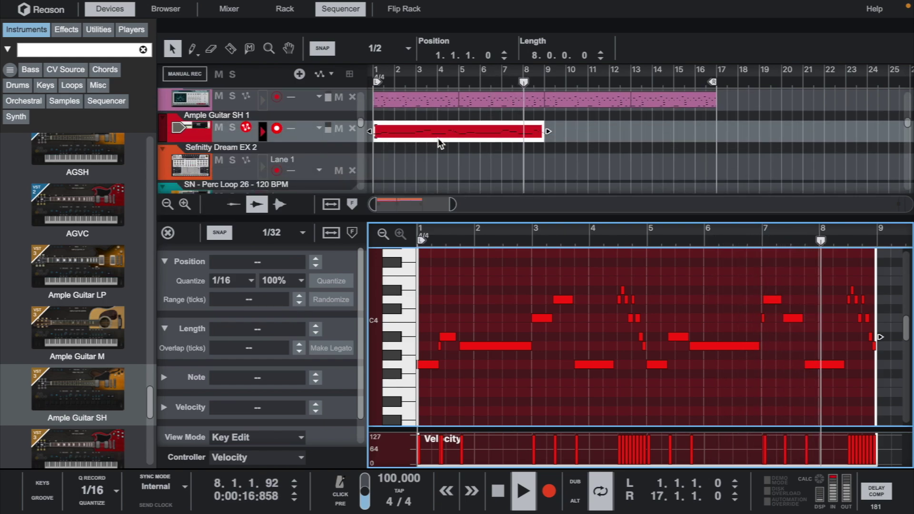
left_click(444, 132)
key("ctrl+d")
left_click(551, 174)
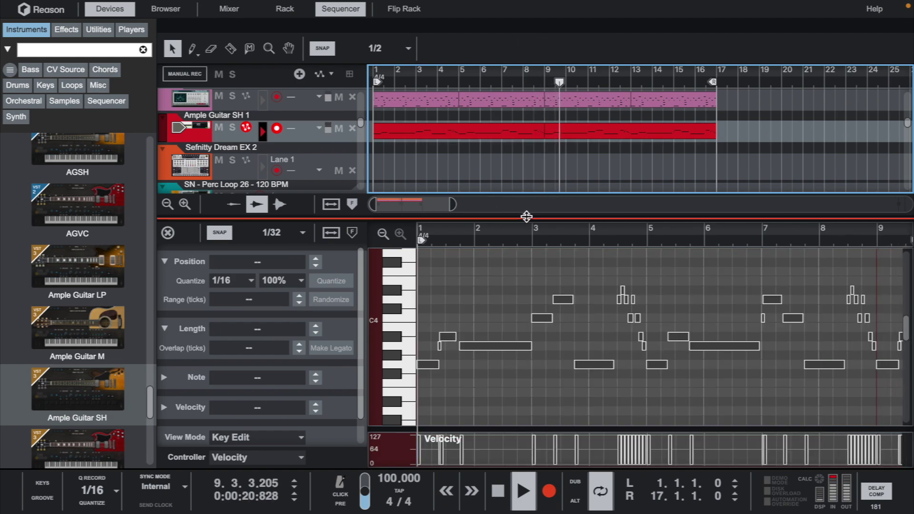
Enlarge the arrangement area above the note editor and show the Ample Guitar SH device in the rack
left_click_drag(529, 217, 527, 448)
scroll(541, 272, "up", 3)
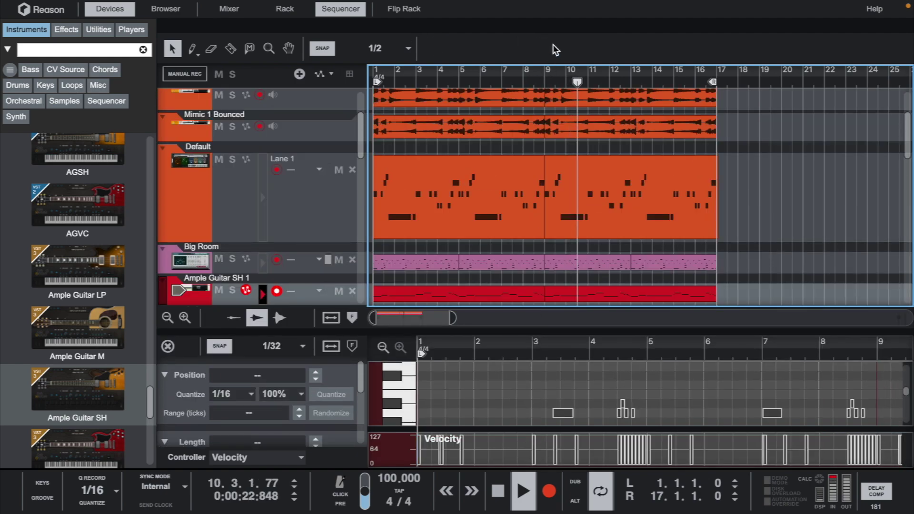
key("F6")
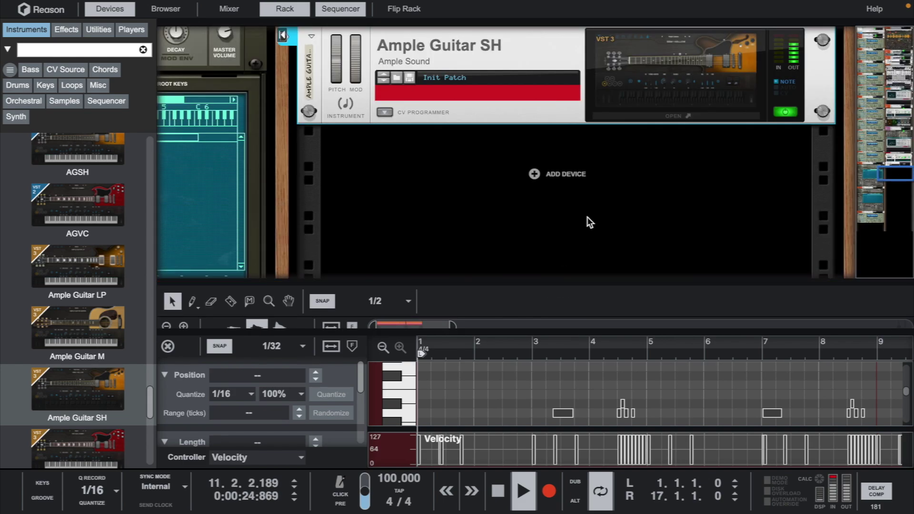
Open the Spectrum EQ for the Ample Guitar SH 1 channel and enable its low-pass and high-pass filters
scroll(586, 216, "up", 5)
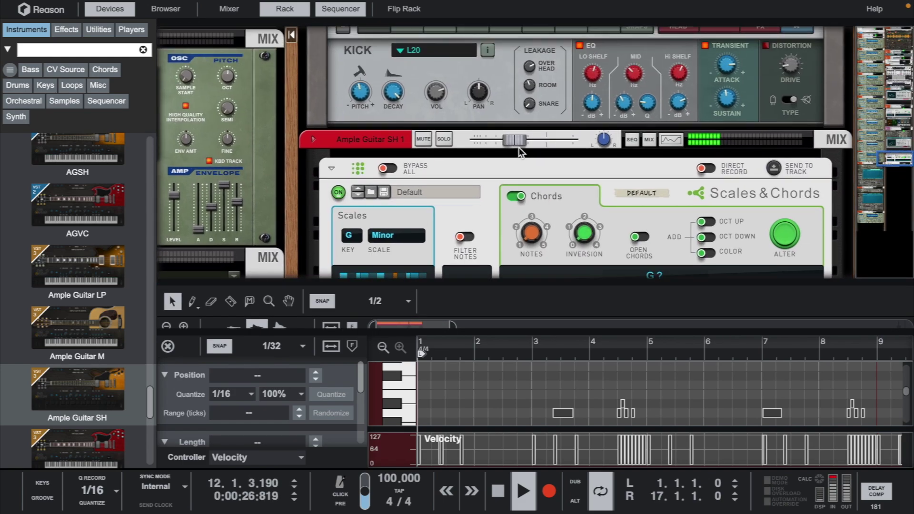
left_click(517, 144)
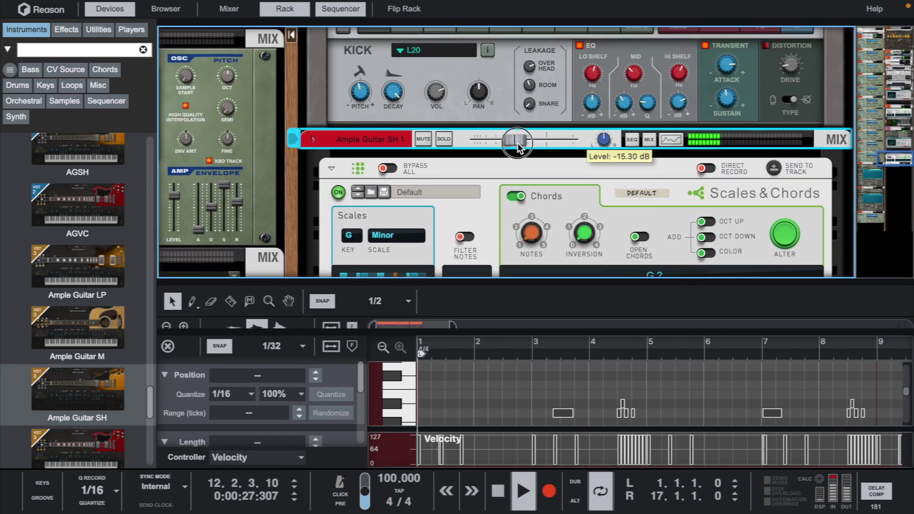
left_click(666, 141)
left_click(391, 87)
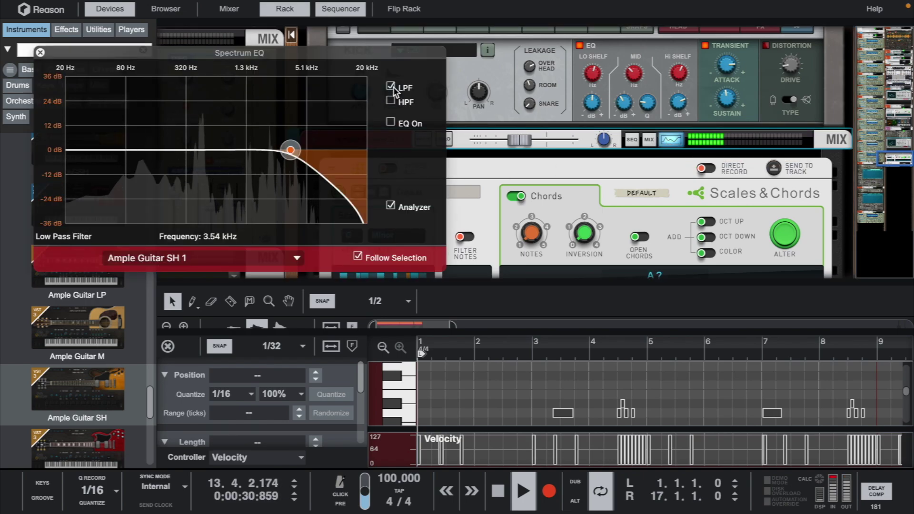
left_click(391, 87)
left_click(391, 101)
left_click(391, 86)
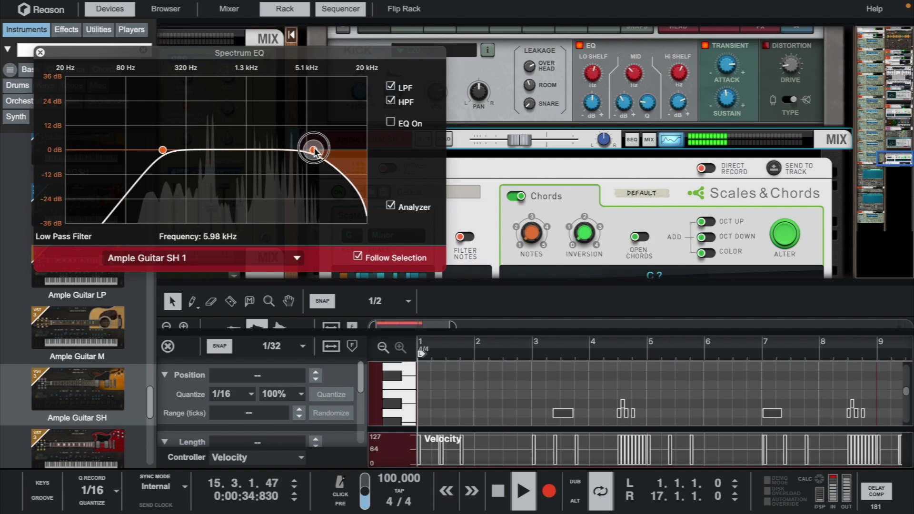
Set the guitar's low-pass filter to about 6.27 kHz, raise its high-pass cutoff slightly, and close the Spectrum EQ
left_click_drag(162, 150, 161, 151)
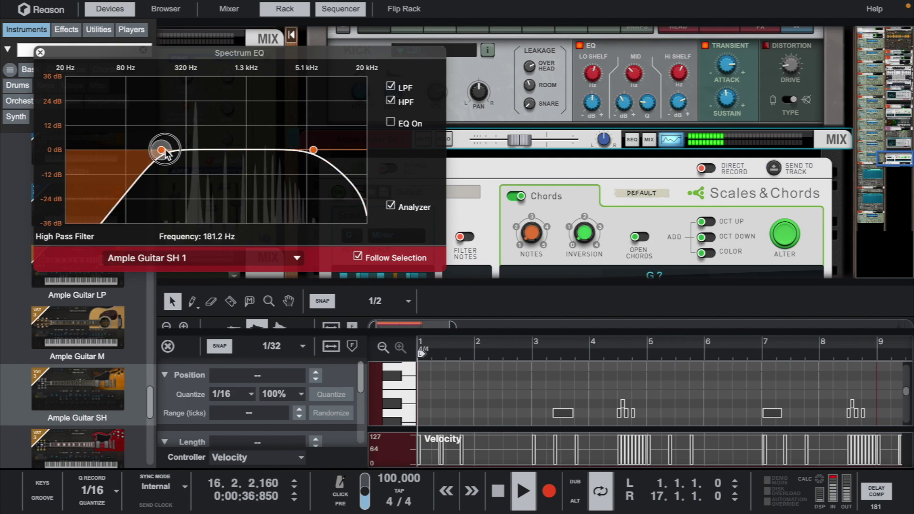
left_click(312, 152)
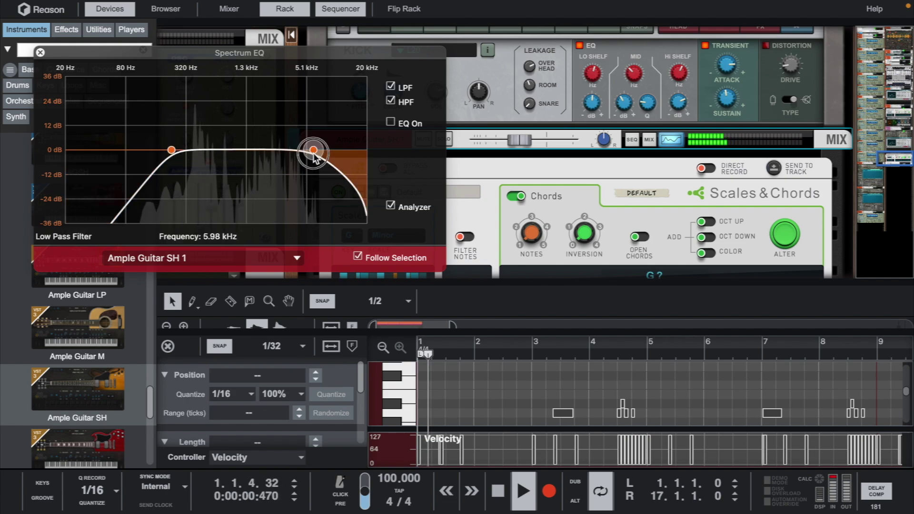
left_click(40, 53)
Close the note editor and enlarge the sequencer's arrangement area to show the tracks above and below the guitar
scroll(528, 200, "down", 5)
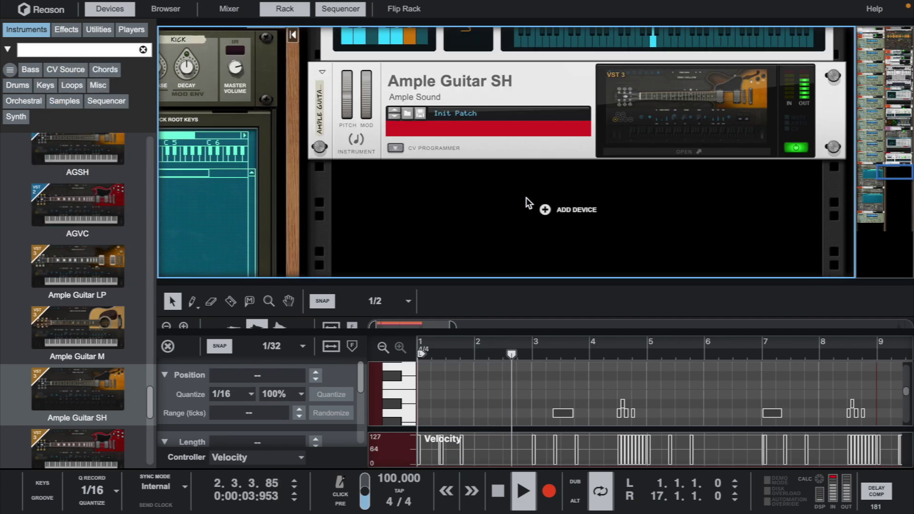
left_click(167, 346)
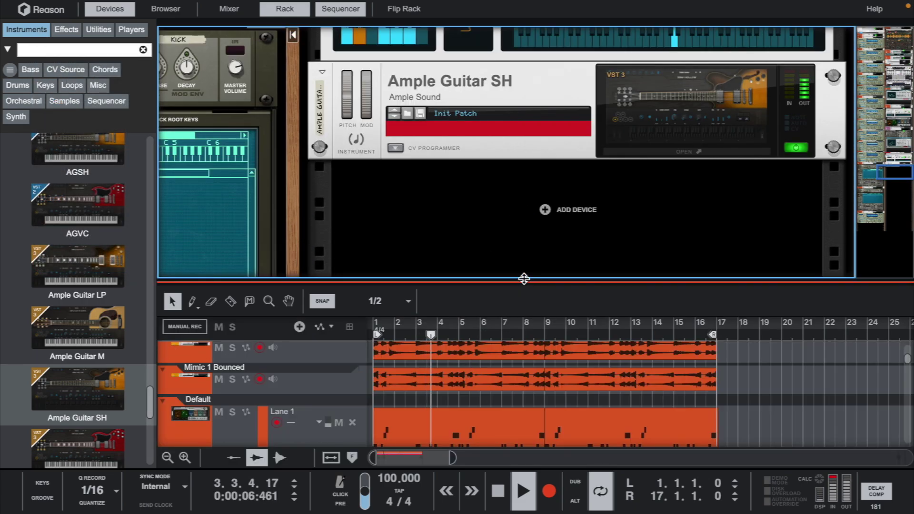
left_click_drag(524, 281, 535, 112)
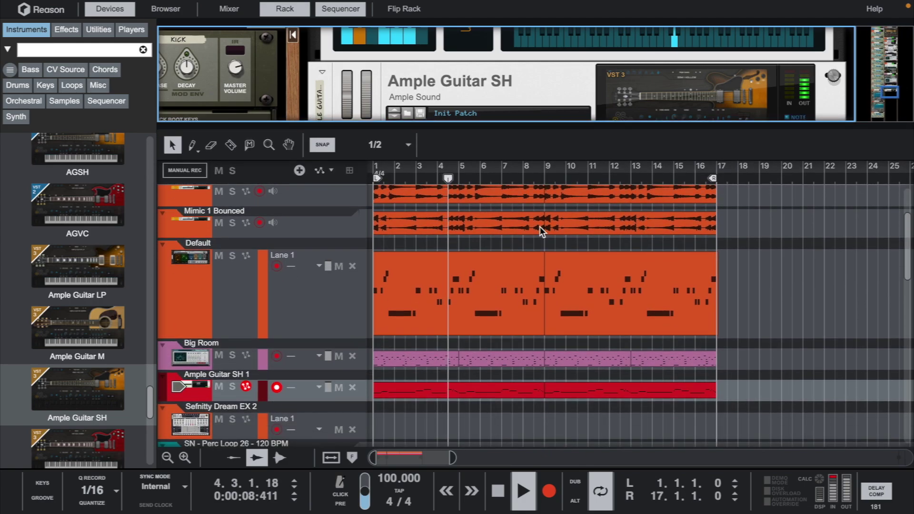
scroll(537, 397, "up", 1)
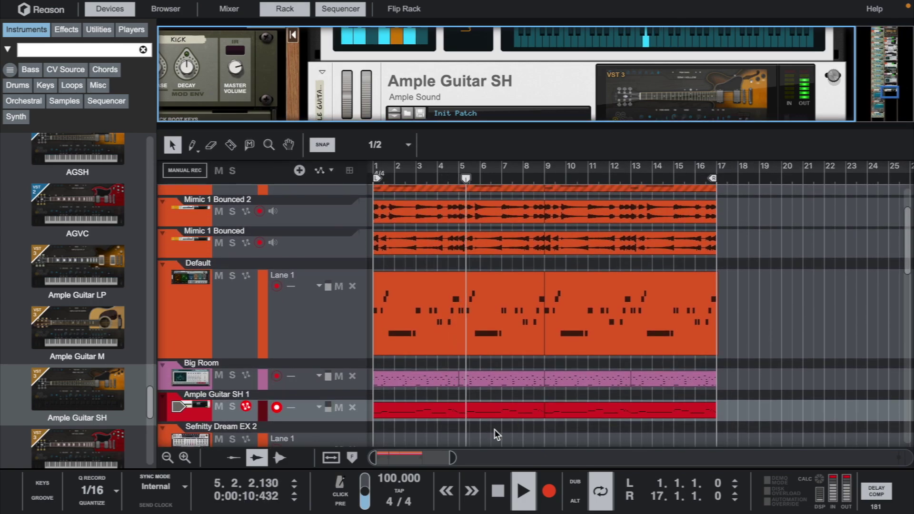
Delete the duplicated Ample Guitar SH 1 clip that starts at bar 9
left_click_drag(453, 458, 461, 453)
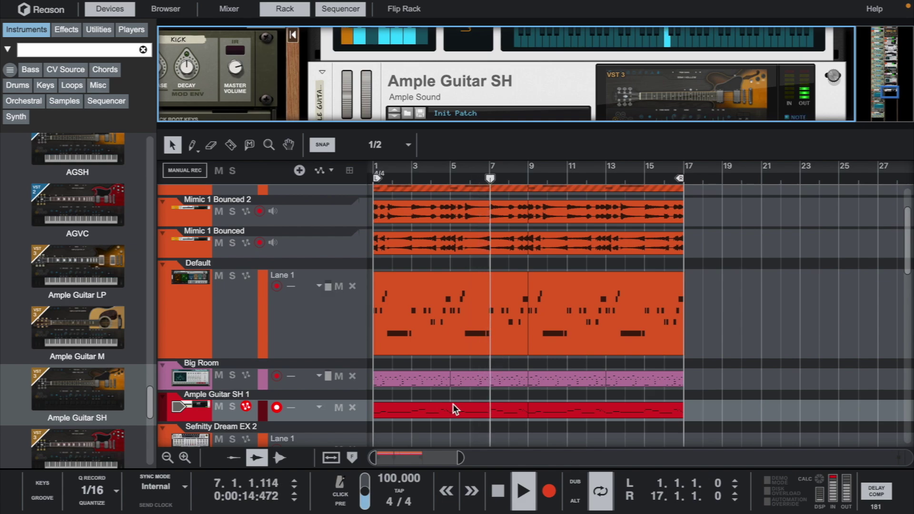
left_click(576, 410)
key("Delete")
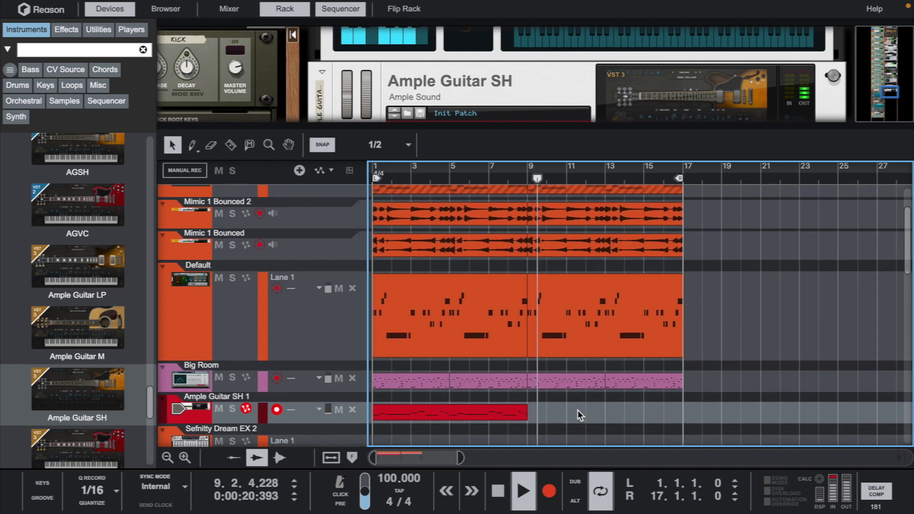
Duplicate the second eight-bar clips of Mimic 1 Bounced 2, Mimic 1 Bounced and Default to bar 17
scroll(577, 410, "up", 2)
scroll(578, 410, "up", 2)
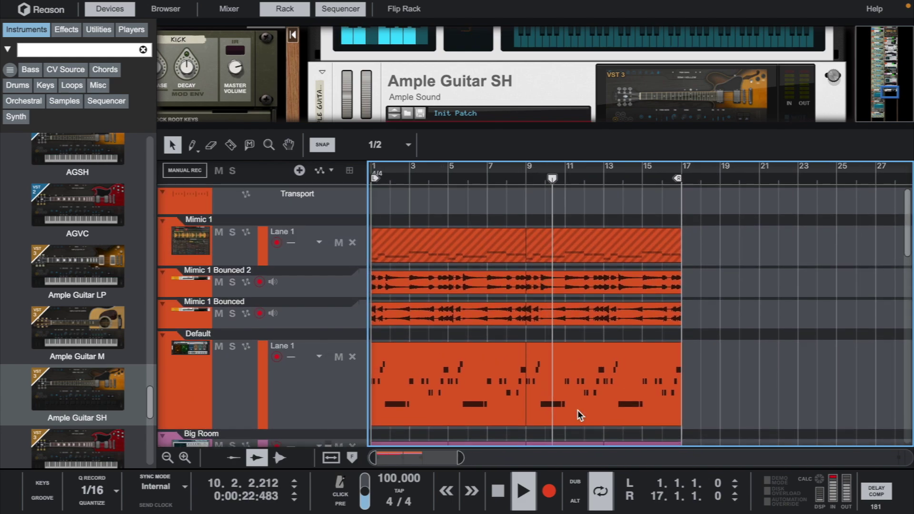
scroll(577, 410, "down", 2)
scroll(577, 410, "down", 1)
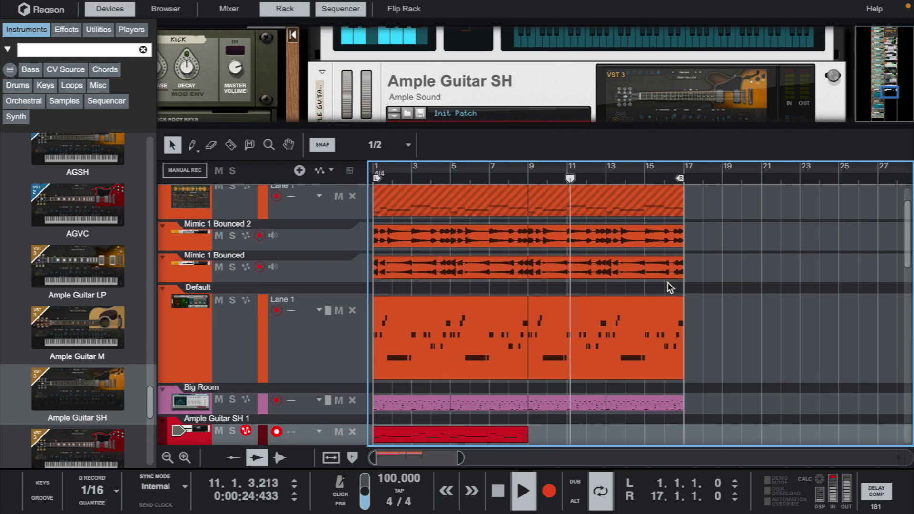
left_click_drag(711, 237, 571, 270)
key("ctrl+d")
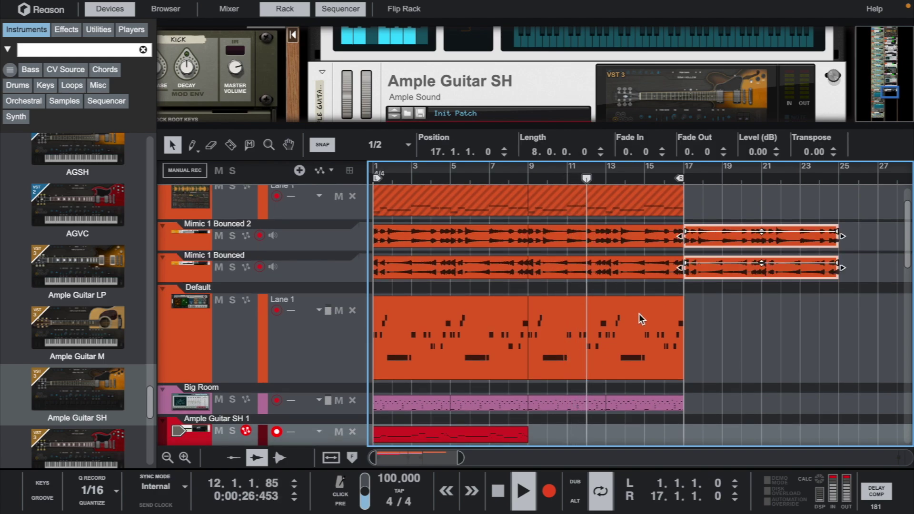
left_click(635, 333)
key("ctrl+d")
left_click_drag(719, 328, 712, 328)
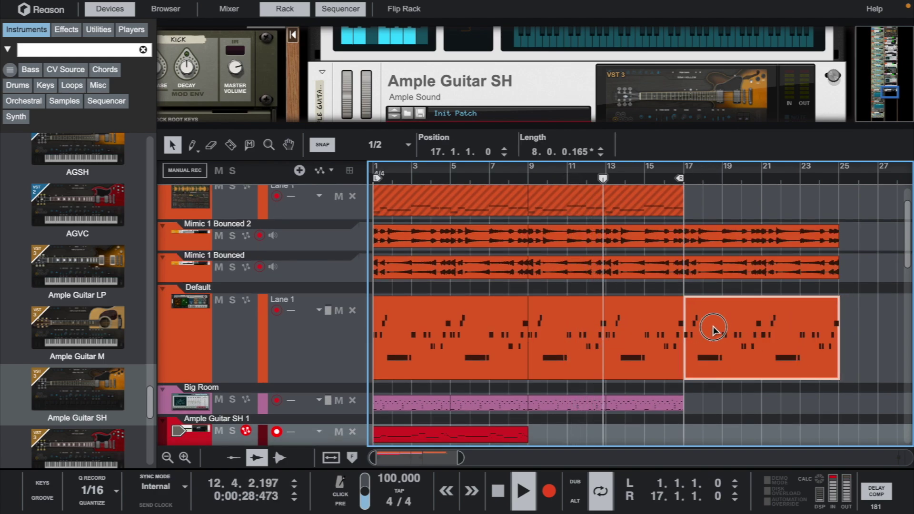
Extend the loop's right locator to bar 25 and copy the first Ample Guitar SH 1 clip to bar 17
left_click_drag(680, 179, 836, 179)
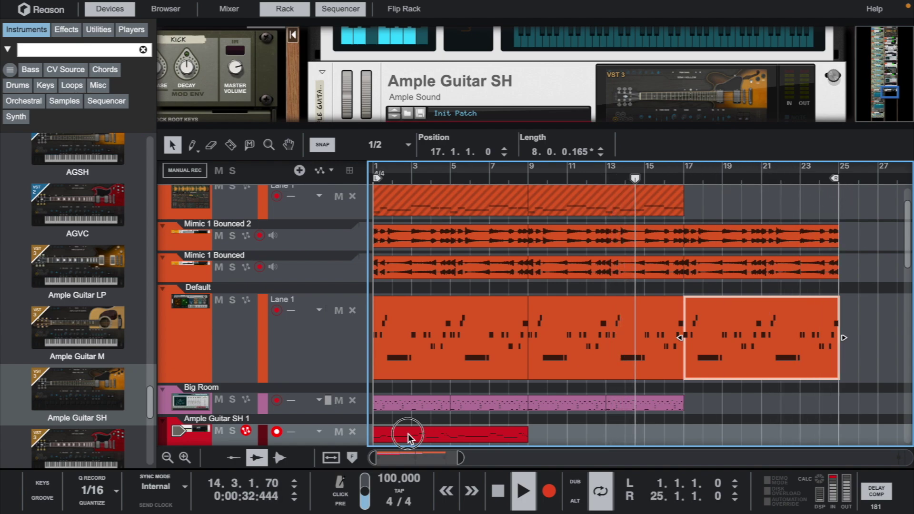
left_click_drag(407, 434, 718, 434)
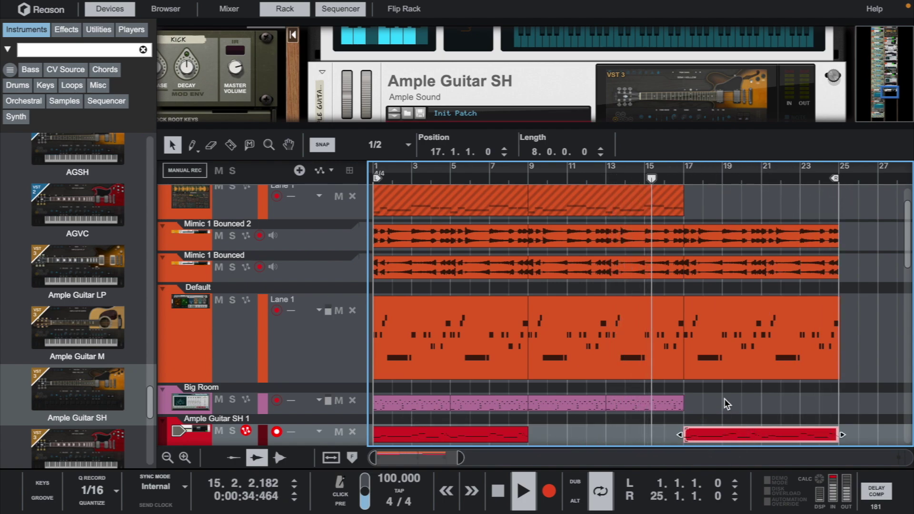
scroll(724, 398, "up", 1)
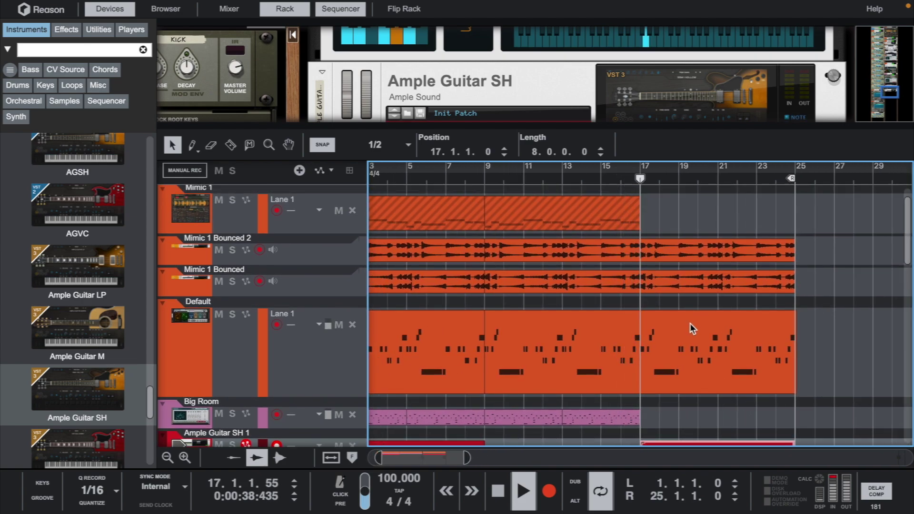
scroll(690, 323, "down", 2)
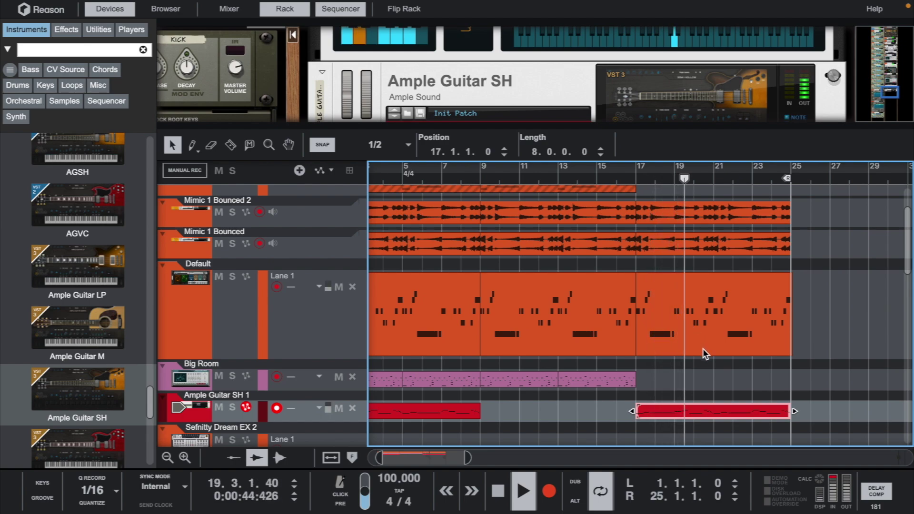
Increase the sequencer track heights, show the Big Room and guitar tracks, and switch to the mixer
left_click(186, 457)
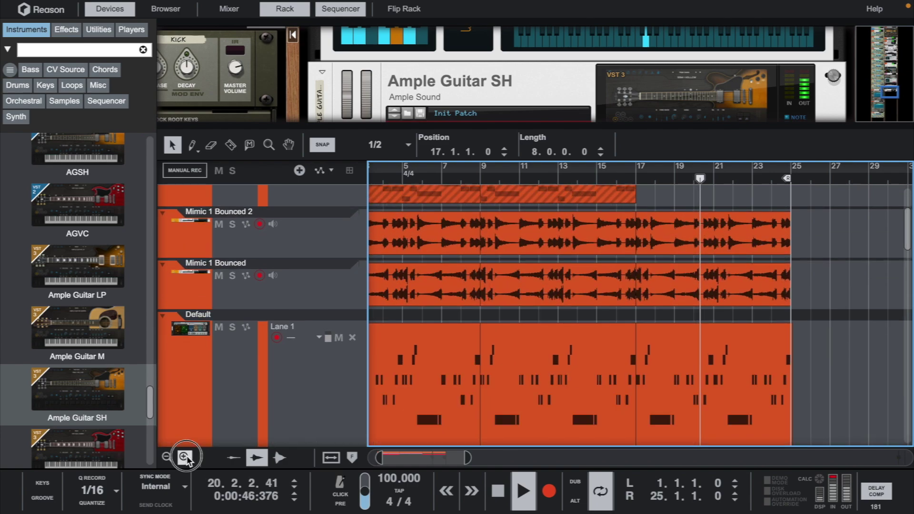
scroll(467, 355, "down", 4)
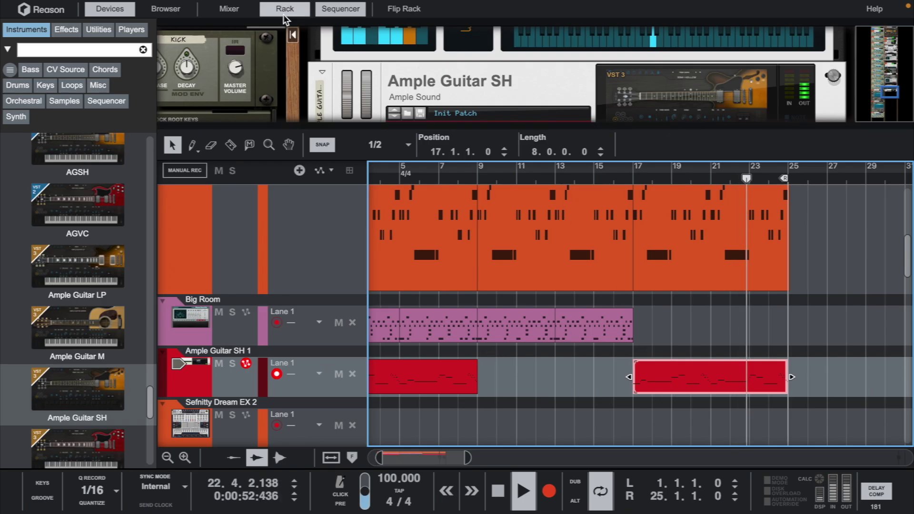
left_click(229, 9)
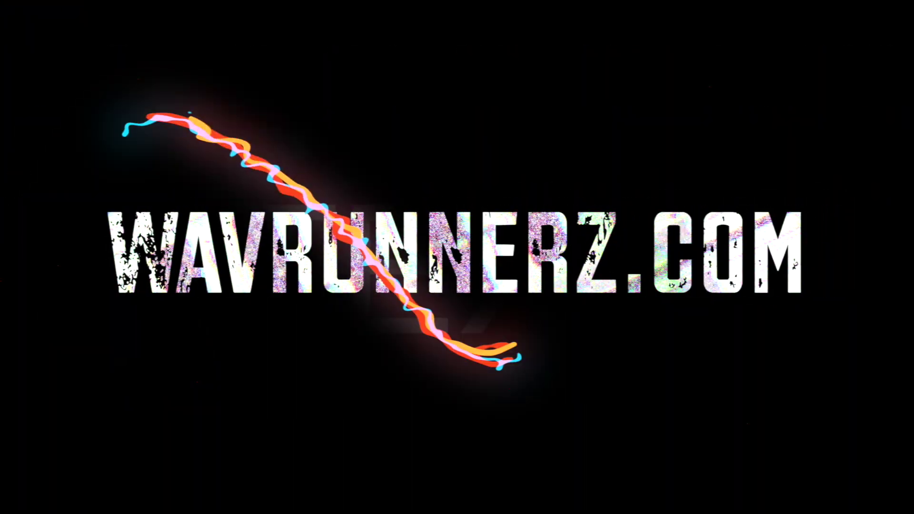